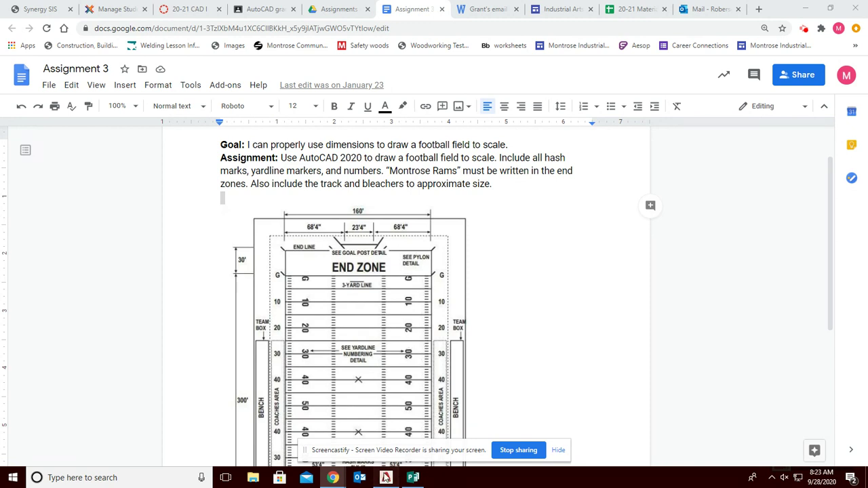
# Bring the AutoCAD window with Drawing2.dwg in front of the Google Doc
pyautogui.click(386, 478)
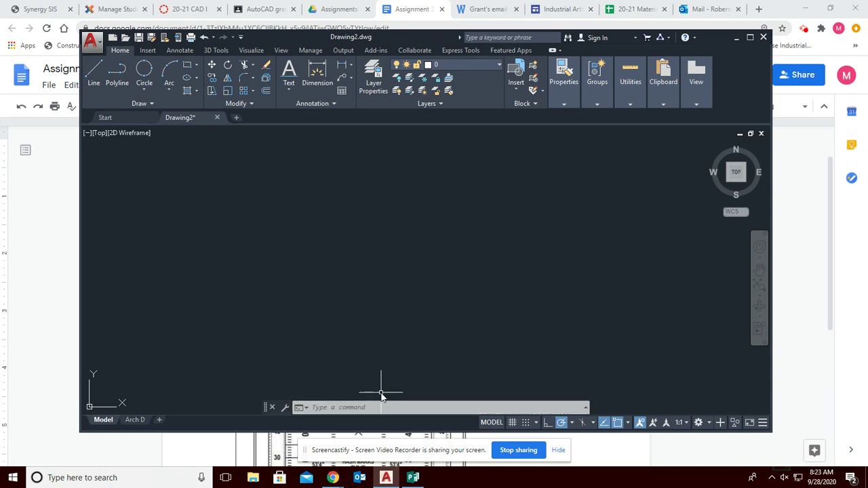
# Set Drawing2 to Architectural length units, 1/16" precision and Inches insertion scale
pyautogui.click(345, 408)
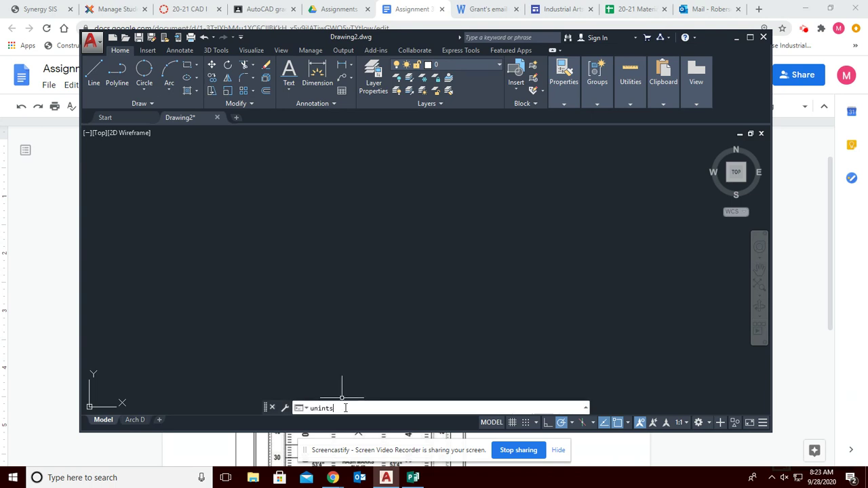
pyautogui.press('Return')
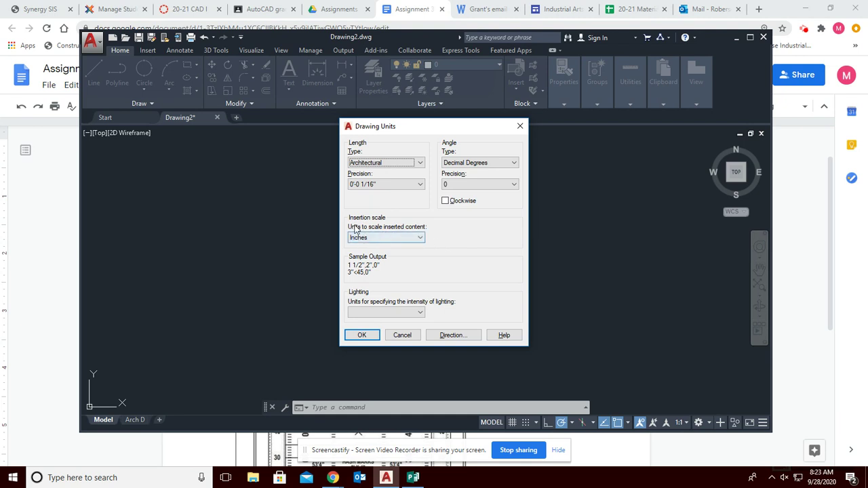
pyautogui.moveTo(381, 237)
pyautogui.click(362, 339)
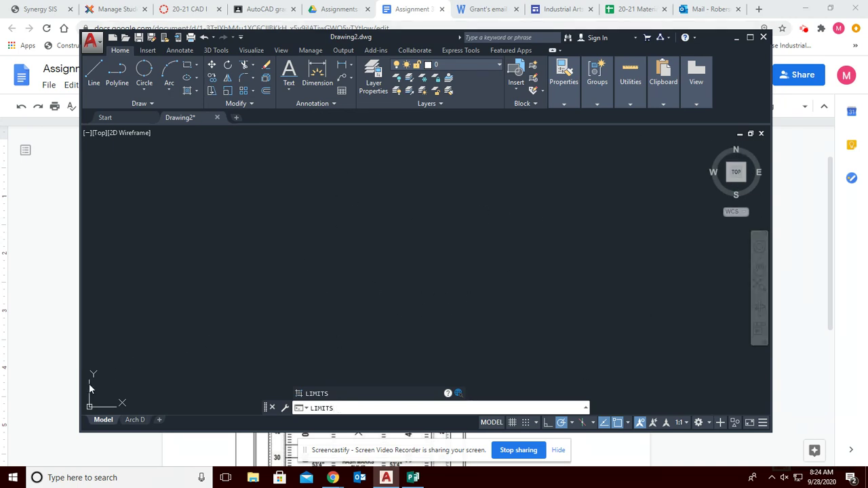
# Set the drawing limits from 0,0 to 1000',1000' with the LIMITS command
pyautogui.press('Return')
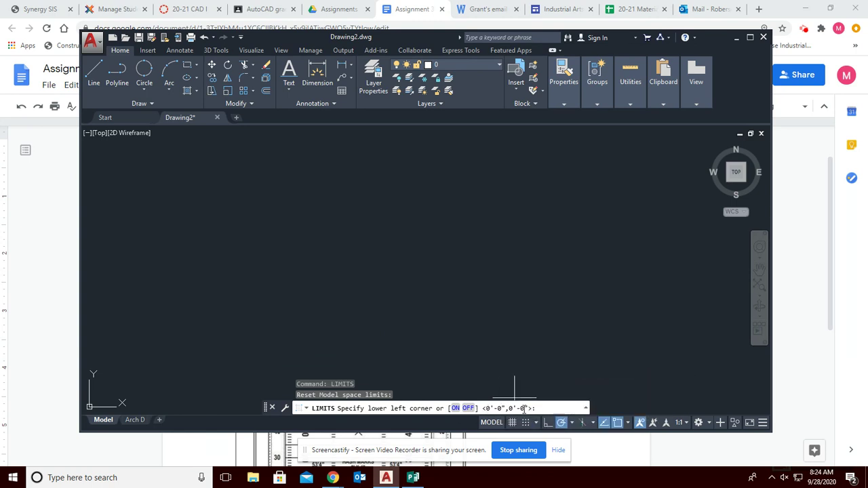
pyautogui.press('Return')
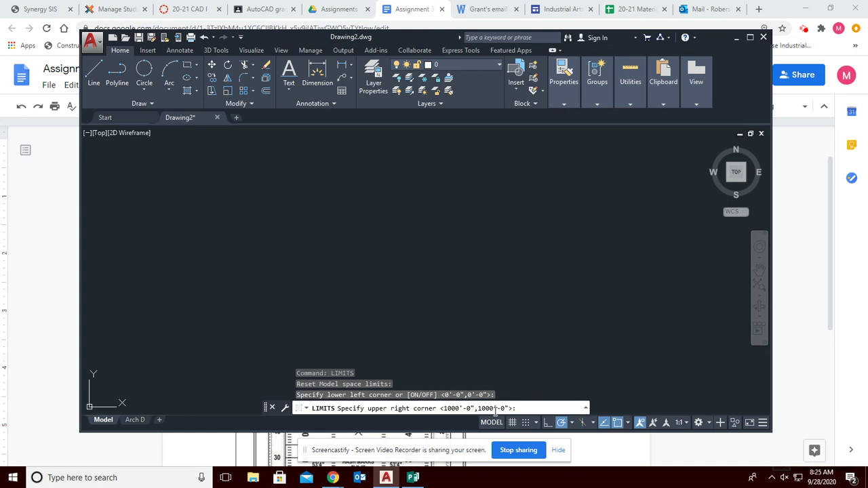
pyautogui.press('Return')
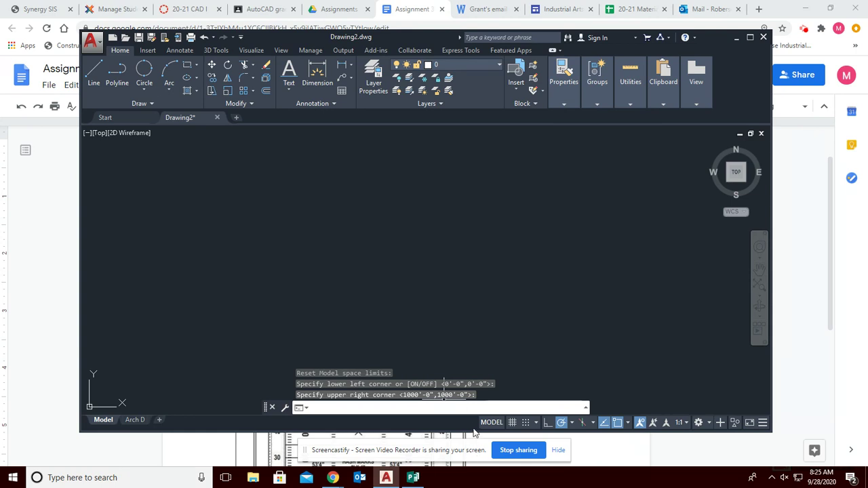
# Draw a horizontal line about 2'-10 1/2" long and bring up the dimension type list
pyautogui.click(95, 73)
pyautogui.click(232, 294)
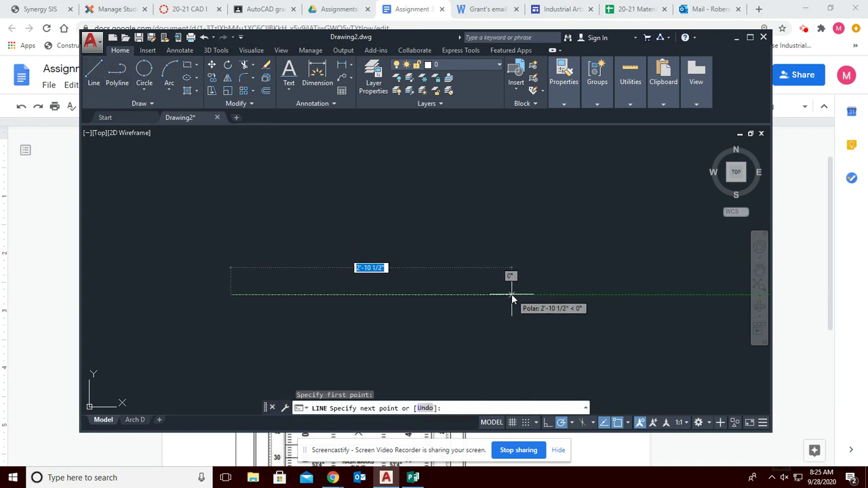
pyautogui.click(512, 294)
pyautogui.press('Return')
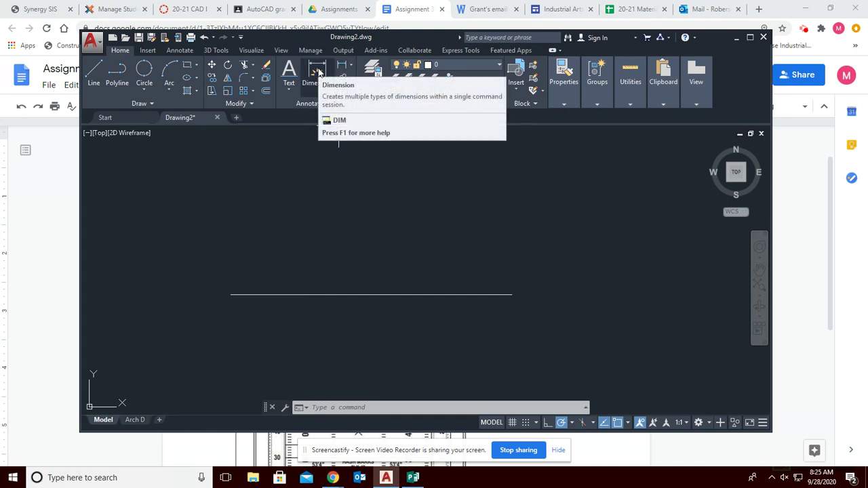
pyautogui.click(353, 65)
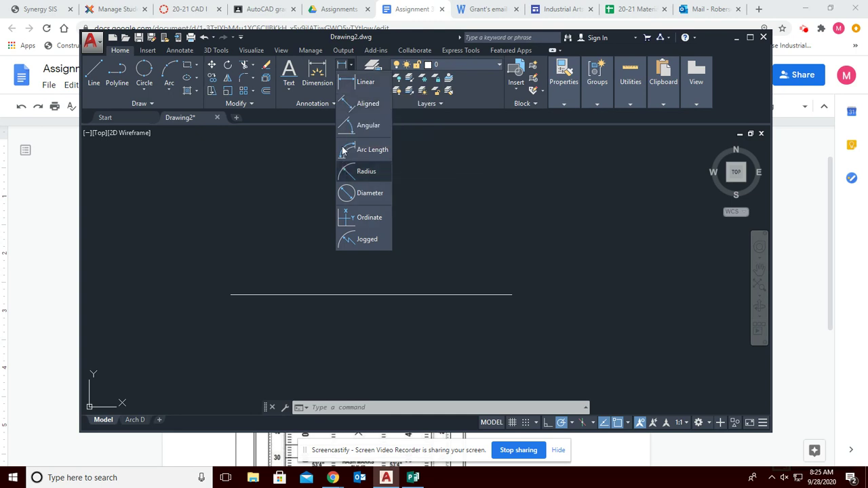
# Add a linear dimension between the line's two endpoints, placed just above it
pyautogui.click(350, 89)
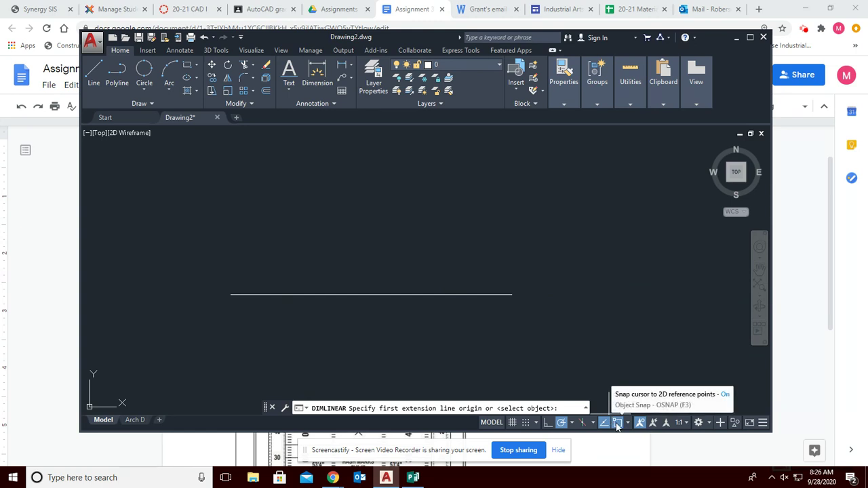
pyautogui.click(232, 294)
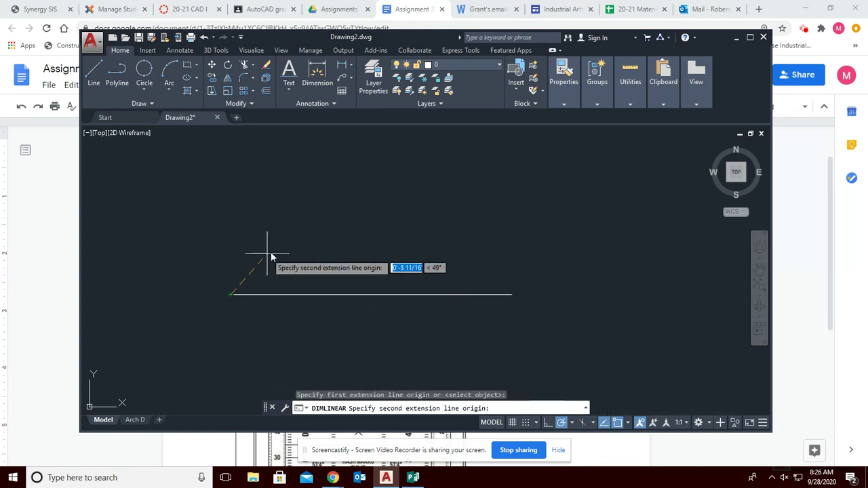
pyautogui.click(512, 294)
pyautogui.click(371, 259)
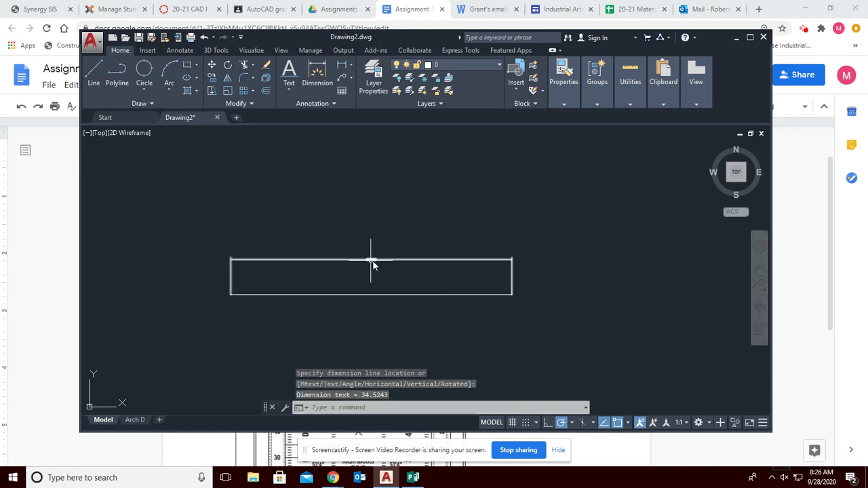
pyautogui.scroll(5, 361, 268)
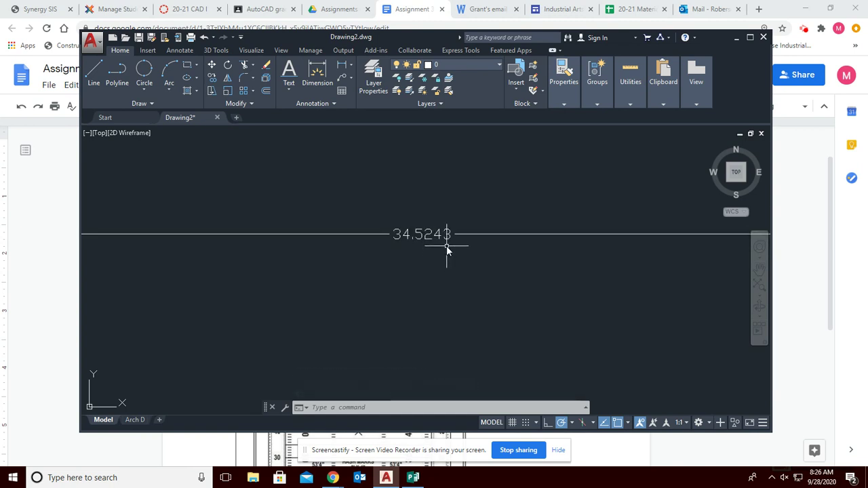
pyautogui.scroll(-4, 434, 303)
pyautogui.moveTo(434, 303); pyautogui.dragTo(423, 229, button='middle')
# Cancel an accidentally started Line command
pyautogui.click(93, 75)
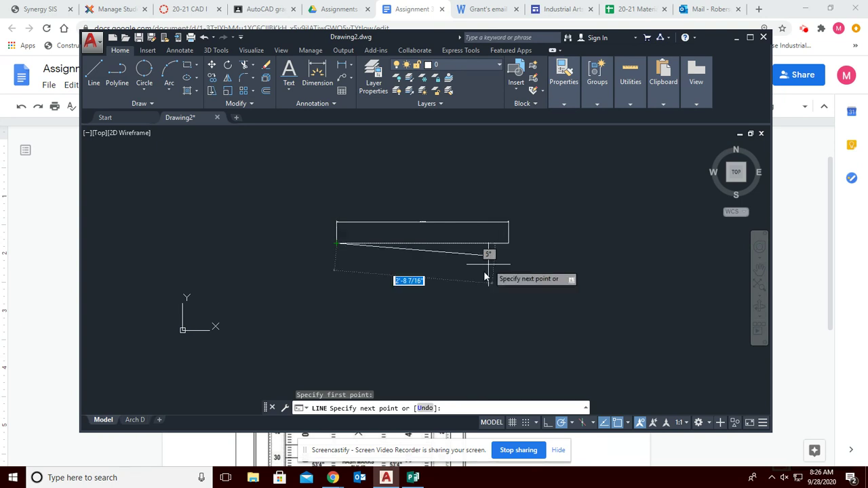
pyautogui.press('Escape')
pyautogui.press('Escape')
pyautogui.scroll(5, 475, 286)
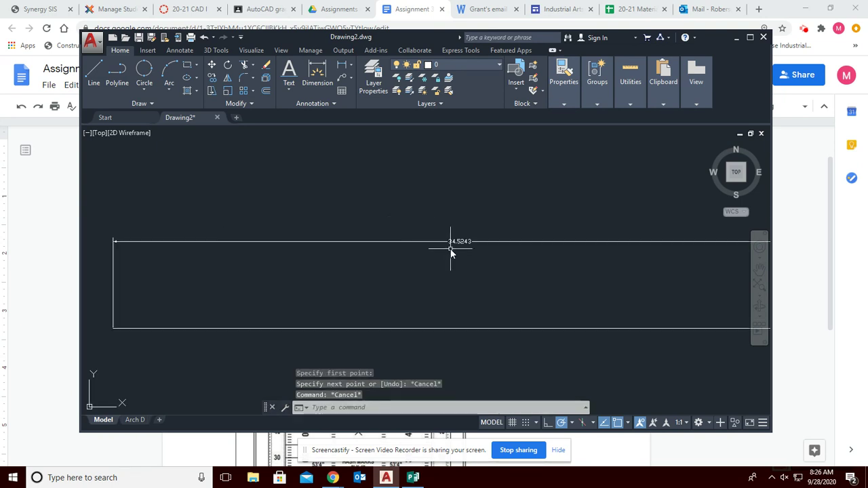
pyautogui.scroll(-4, 488, 278)
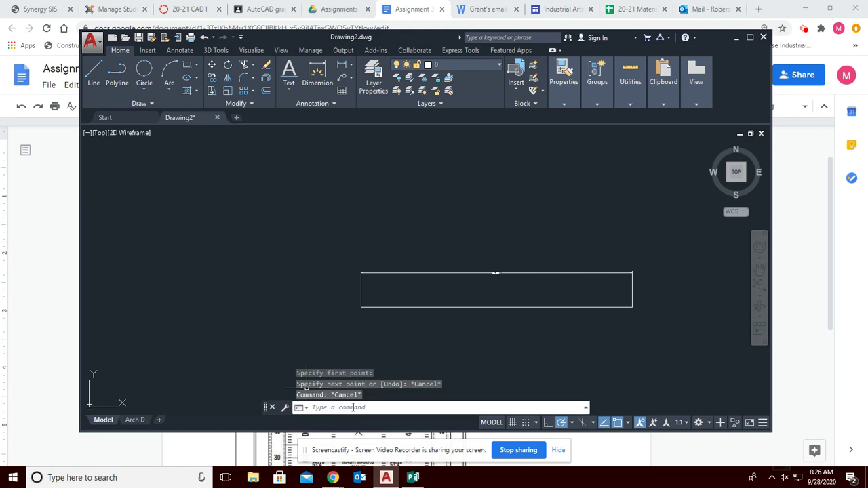
# Modify the Standard dimension style to use 6" text height with no fill colour
pyautogui.press('Escape')
pyautogui.press('Escape')
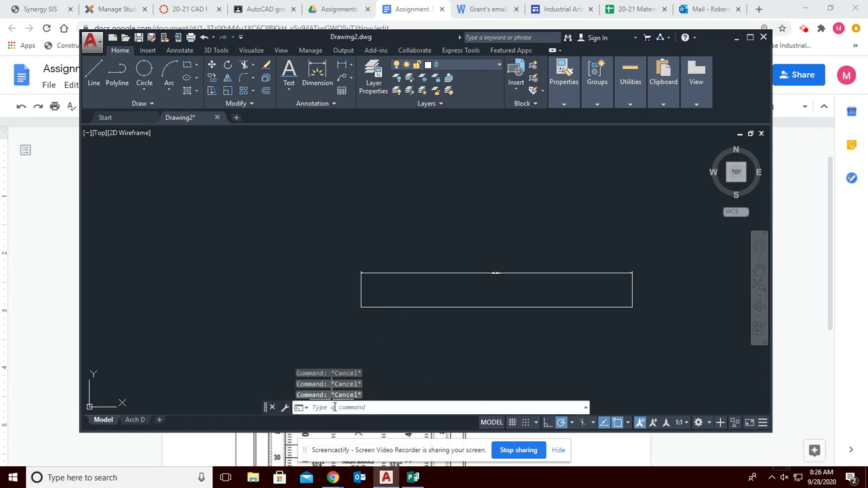
pyautogui.click(314, 408)
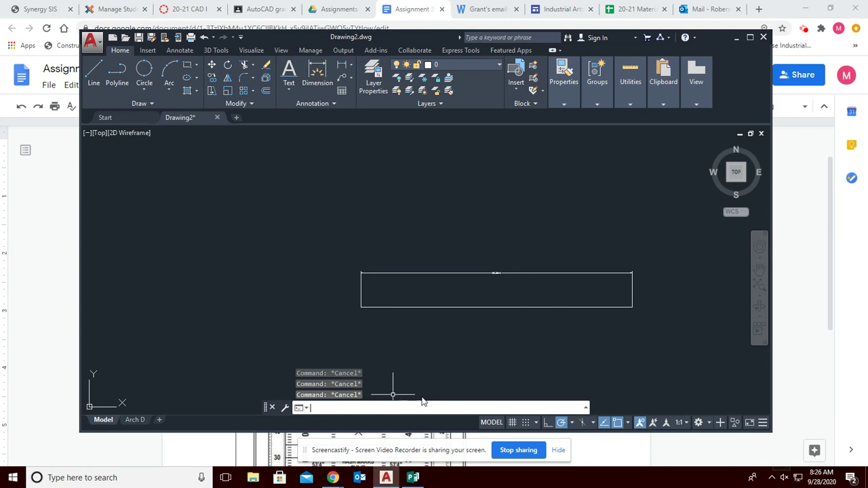
pyautogui.click(333, 409)
pyautogui.press('Return')
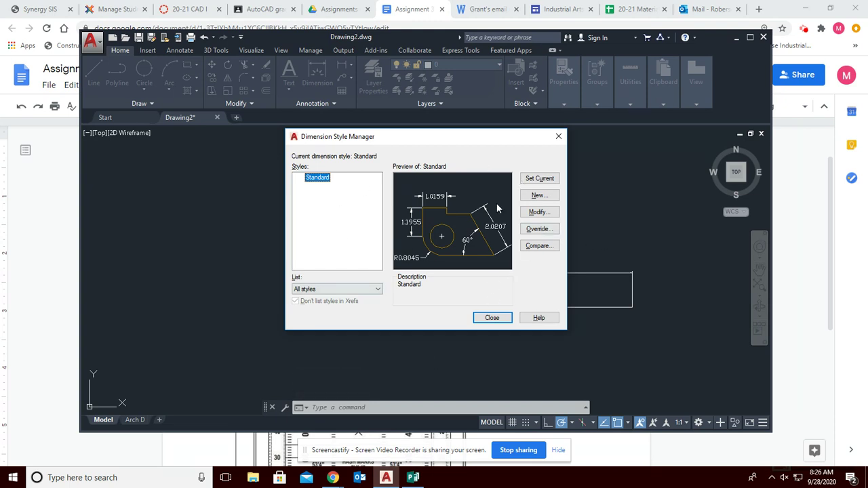
pyautogui.click(537, 213)
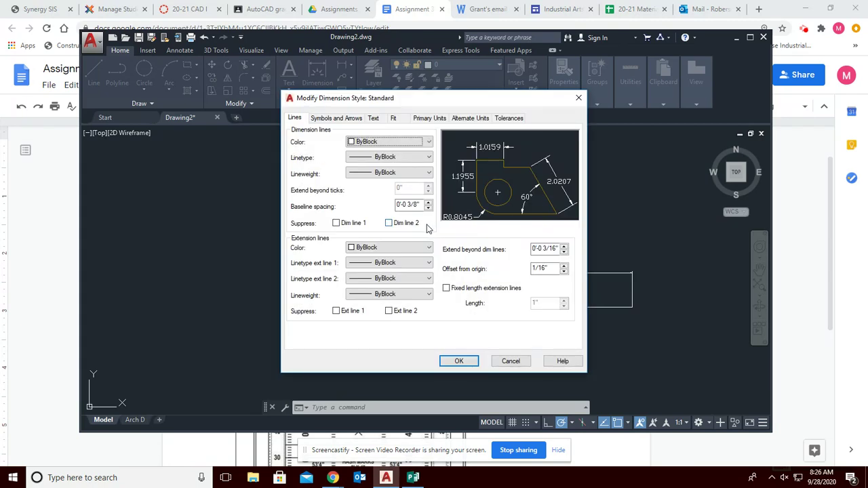
pyautogui.click(374, 119)
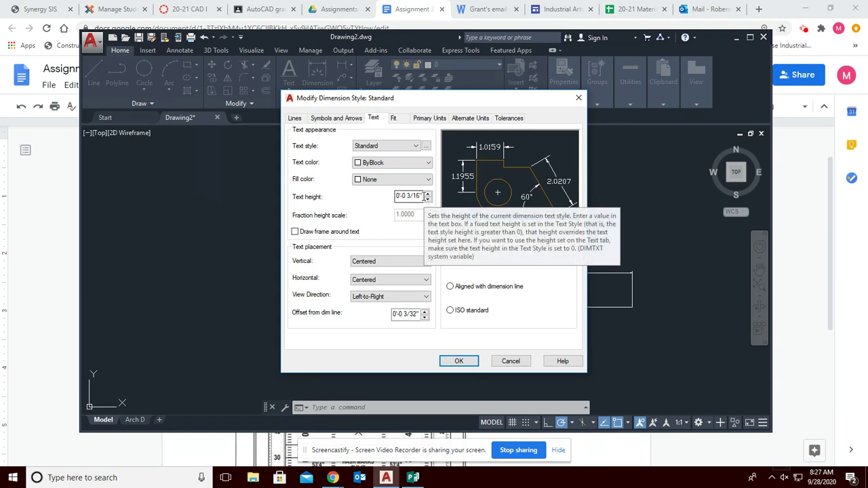
pyautogui.moveTo(424, 196); pyautogui.dragTo(392, 196)
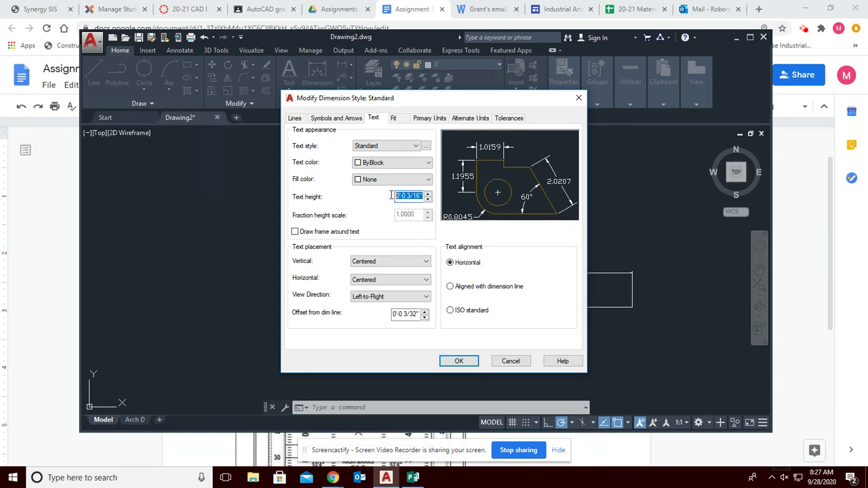
pyautogui.write('6')
pyautogui.click(405, 180)
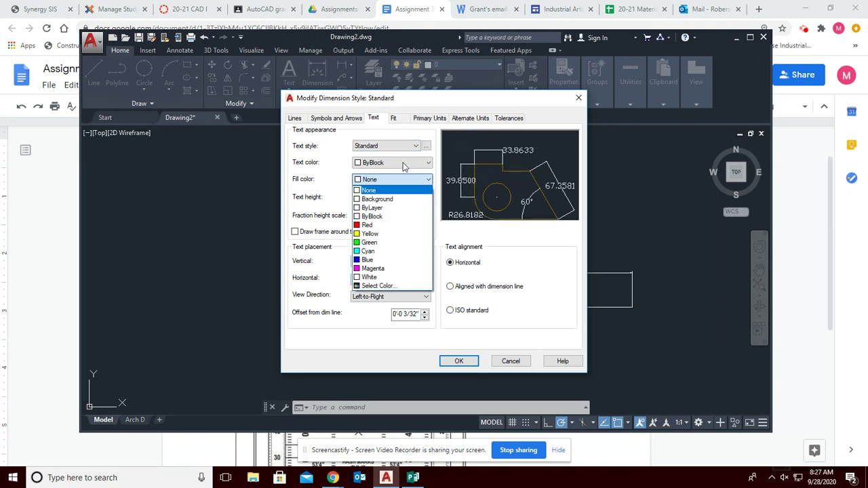
pyautogui.click(357, 191)
# Switch Standard's primary unit format to Architectural and save the style
pyautogui.click(427, 119)
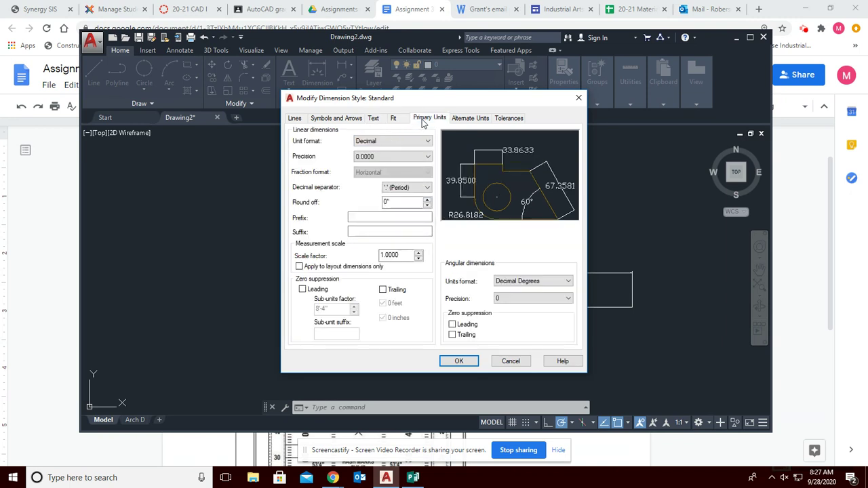
pyautogui.click(407, 141)
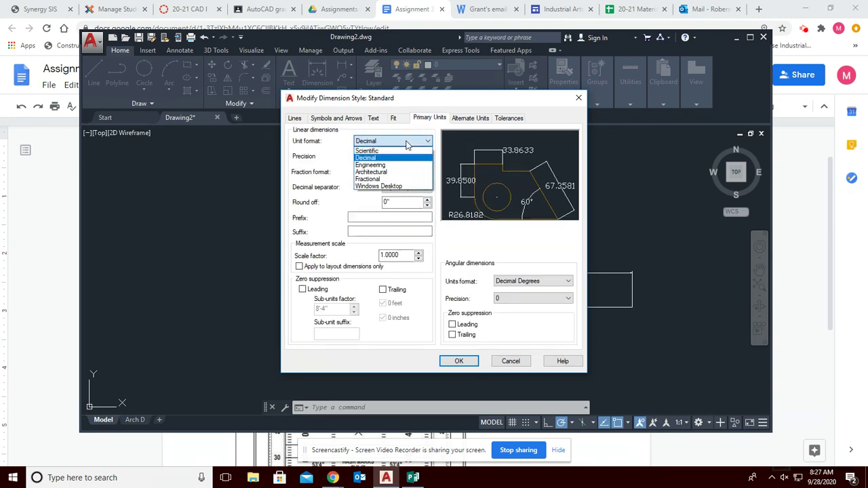
pyautogui.click(397, 174)
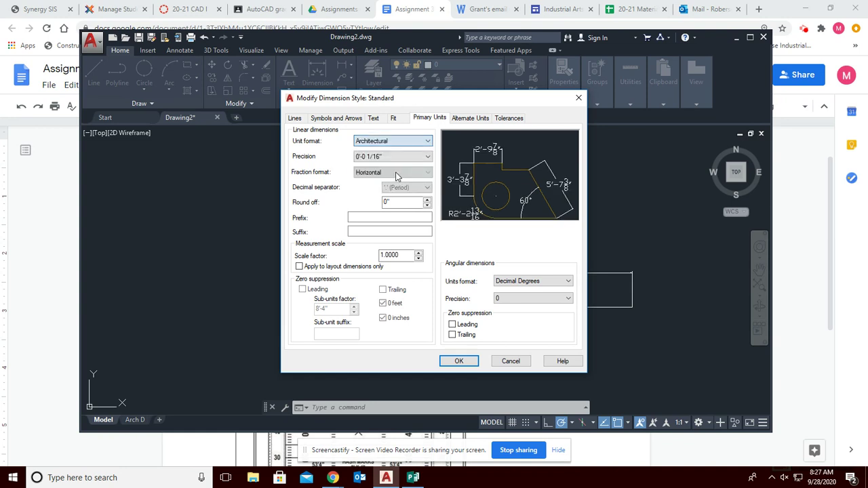
pyautogui.click(383, 122)
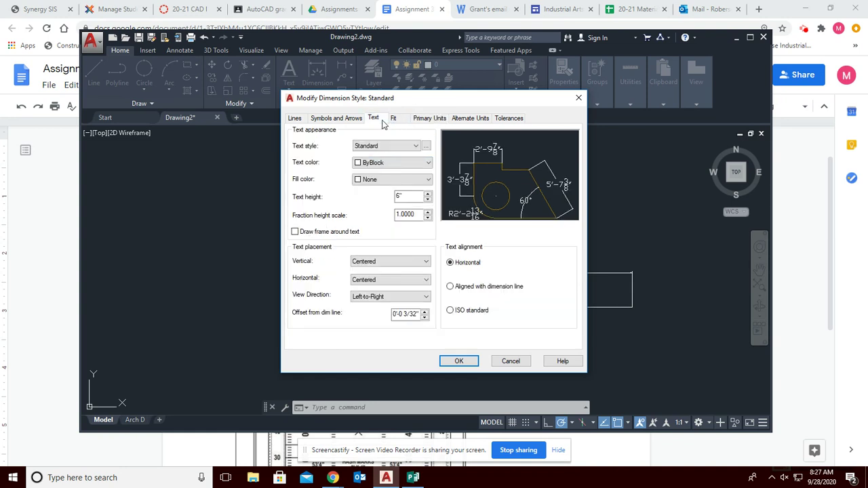
pyautogui.click(459, 363)
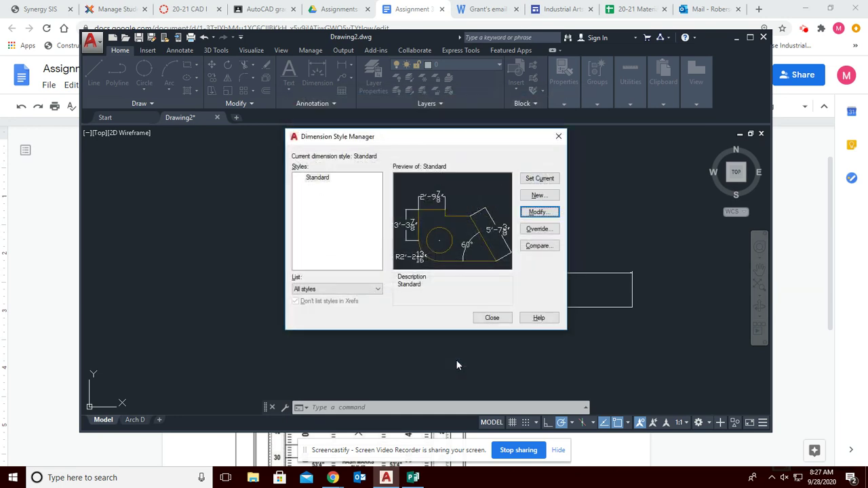
pyautogui.click(494, 319)
pyautogui.scroll(-2, 494, 318)
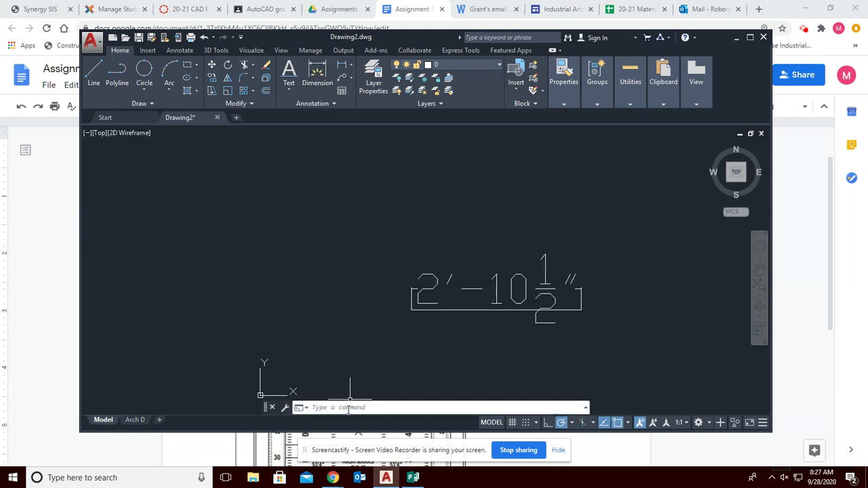
# Change the Standard dimension style's text height to 2'
pyautogui.write('d')
pyautogui.press('Return')
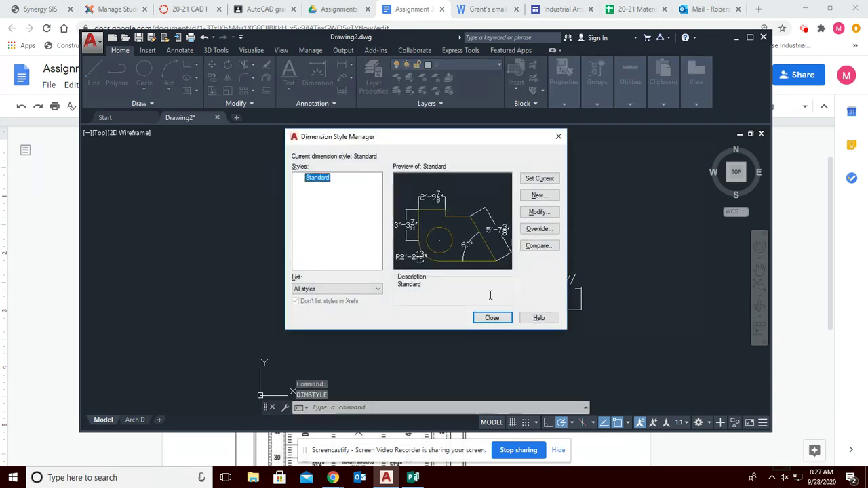
pyautogui.click(550, 213)
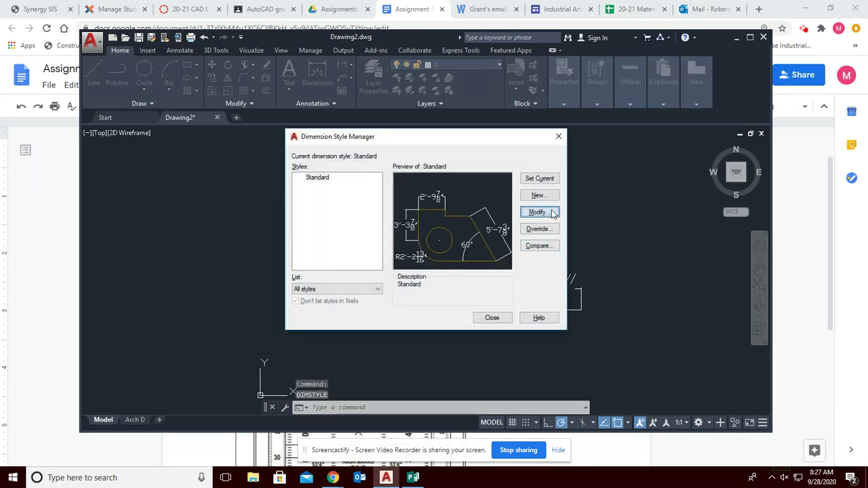
pyautogui.doubleClick(395, 197)
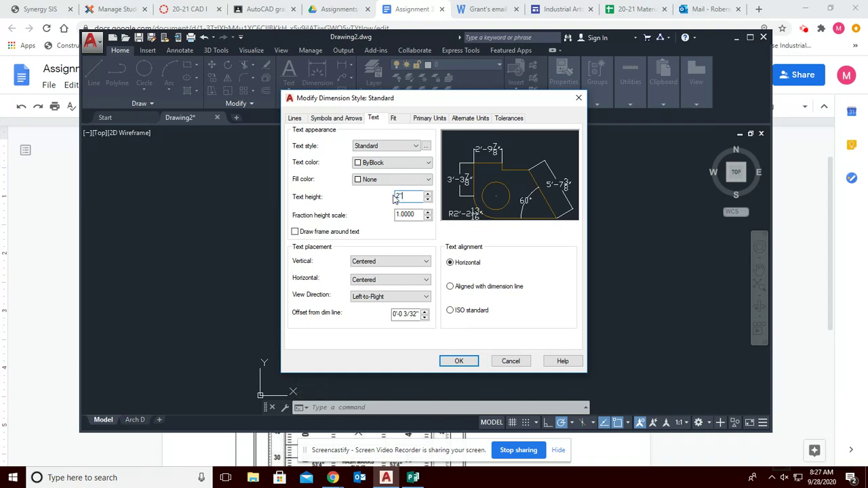
pyautogui.write("2'")
pyautogui.click(459, 361)
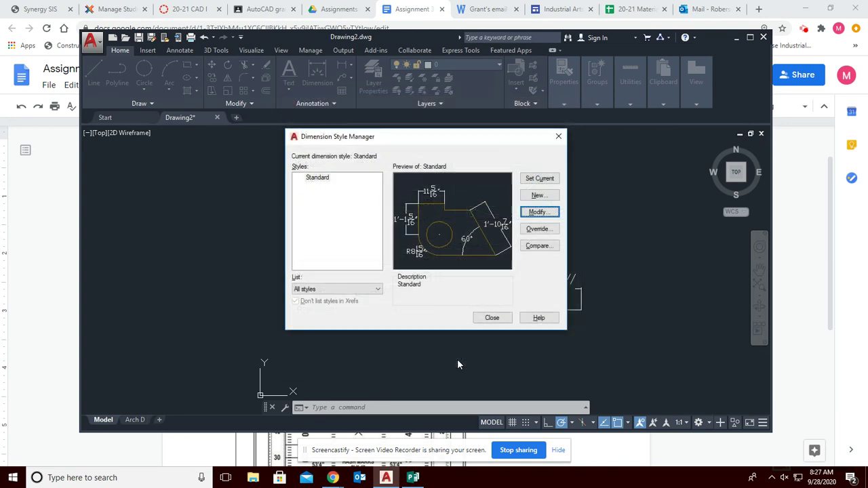
pyautogui.click(492, 317)
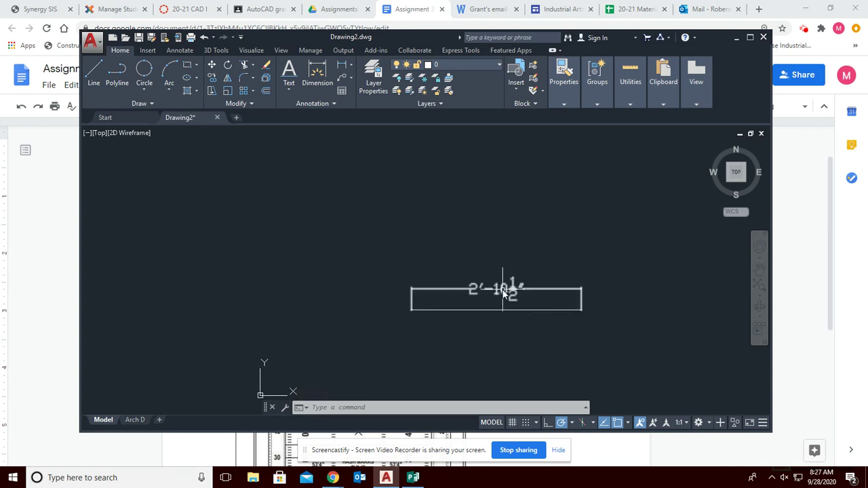
# Erase the sample dimension from the drawing
pyautogui.moveTo(353, 238)
pyautogui.mouseDown()
pyautogui.moveTo(512, 237)
pyautogui.moveTo(611, 291)
pyautogui.moveTo(609, 312)
pyautogui.moveTo(405, 337)
pyautogui.mouseUp()
pyautogui.press('Delete')
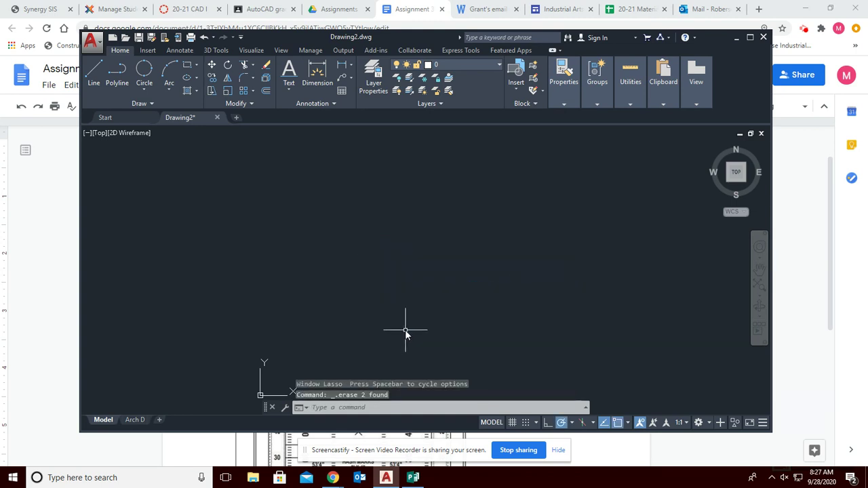
pyautogui.press('Escape')
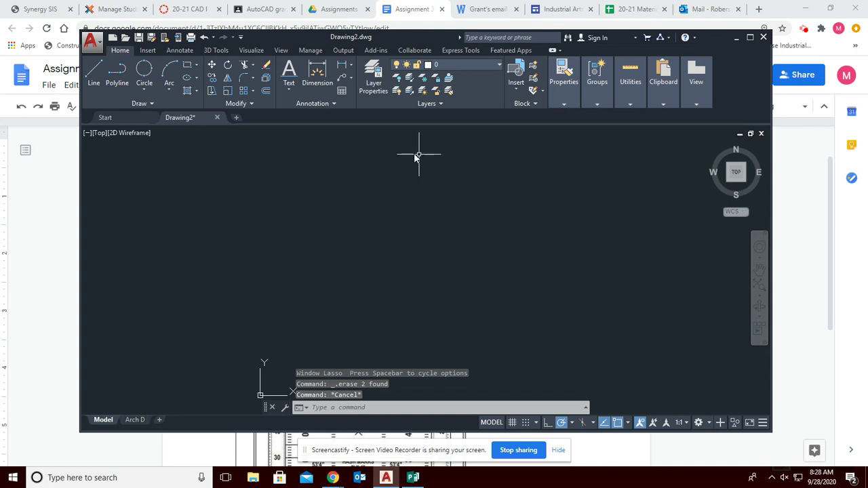
# Begin a new line from a picked point, then switch to the assignment document
pyautogui.click(93, 73)
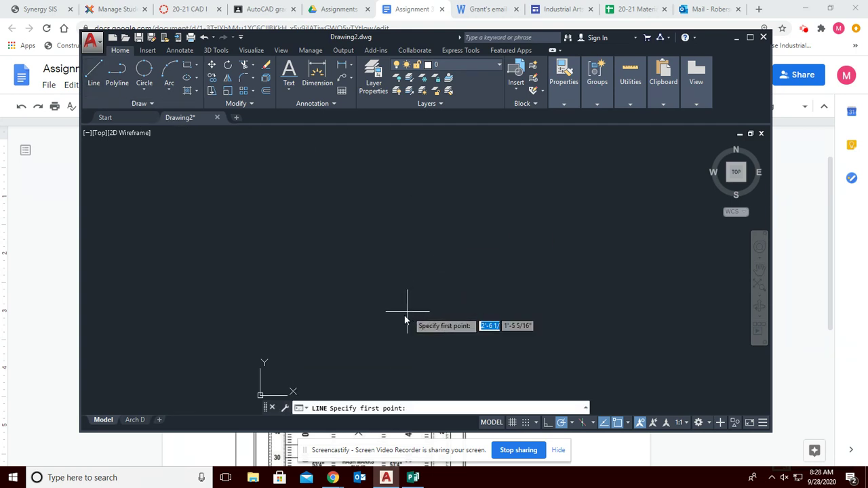
pyautogui.click(398, 318)
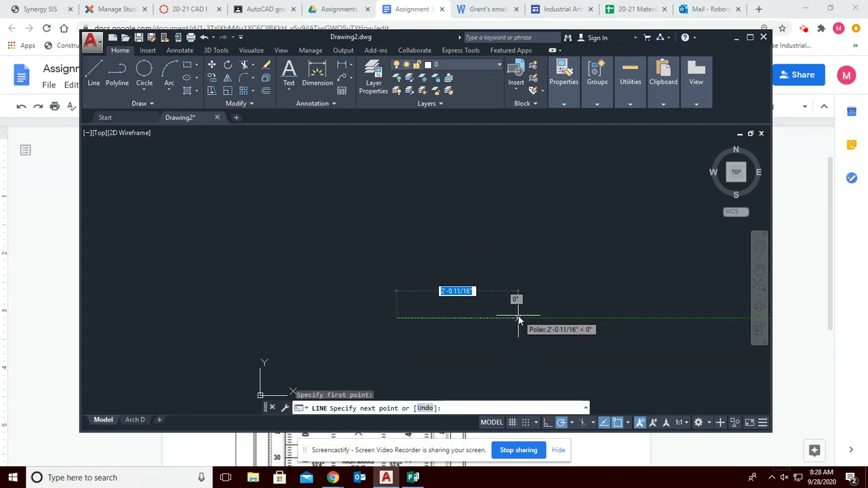
pyautogui.click(399, 6)
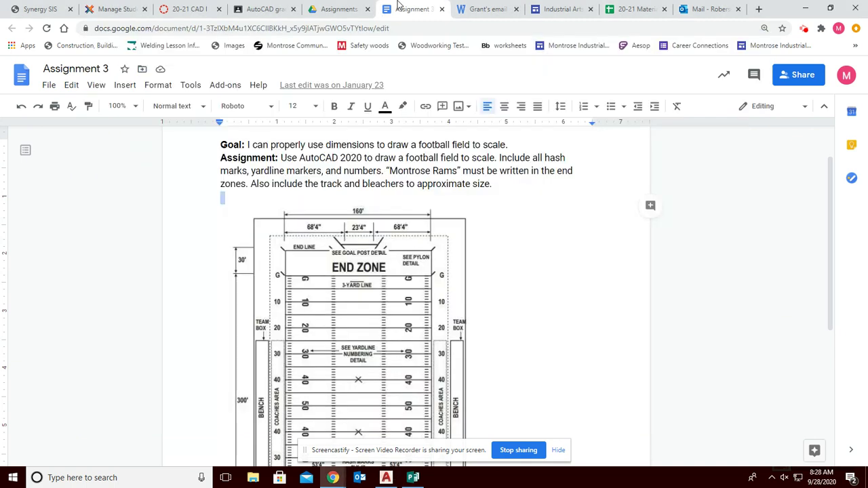
# Scroll Assignment 3 down to the football field diagram with 300' sidelines and 30' end zones
pyautogui.scroll(-3, 421, 314)
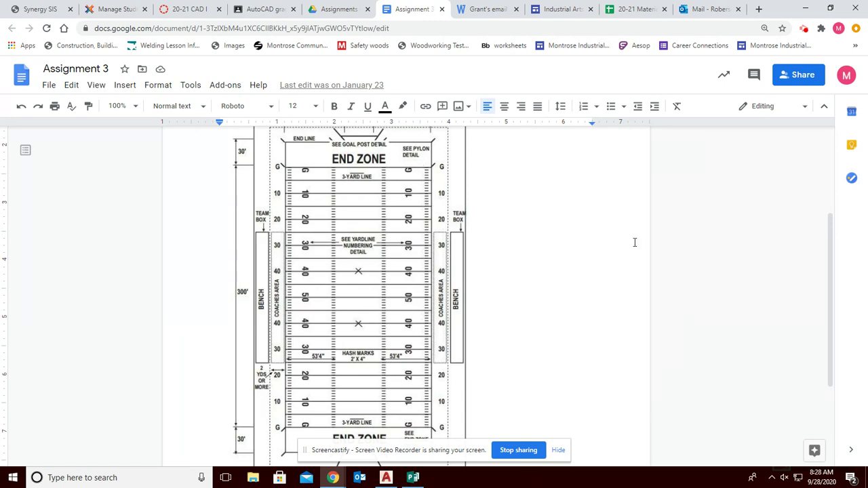
# Back in AutoCAD, draw a 360' horizontal line to the right from a picked point
pyautogui.click(386, 478)
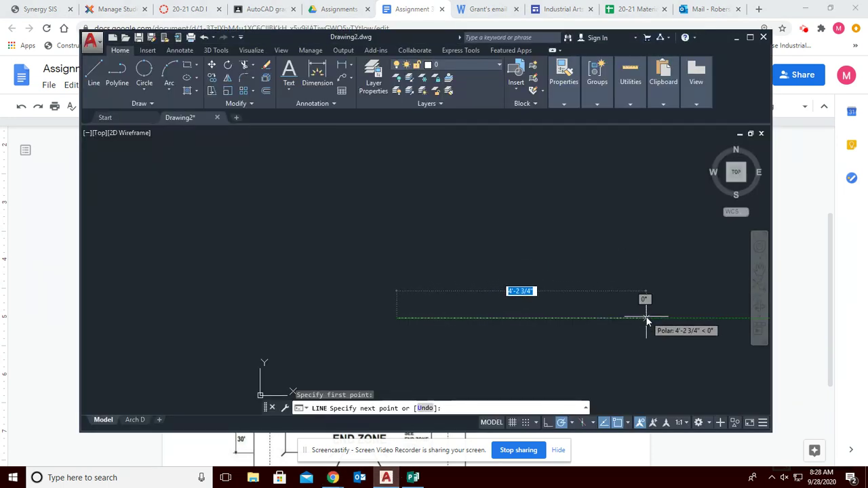
pyautogui.write('360')
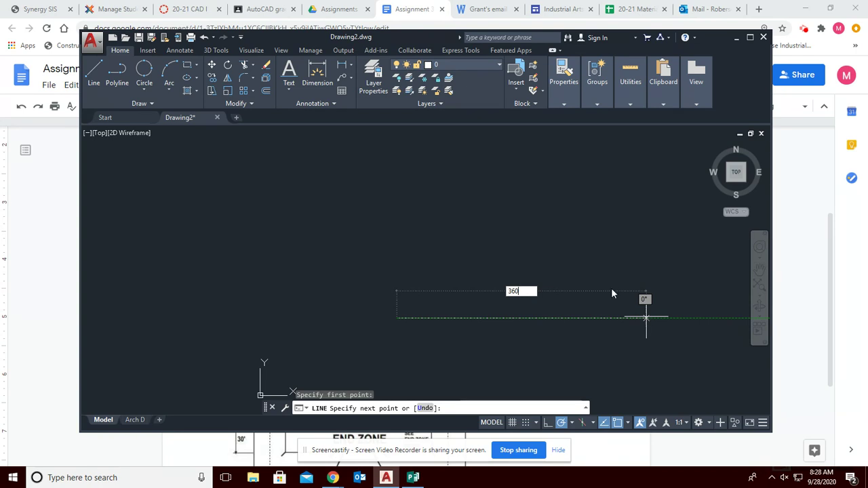
pyautogui.press('Escape')
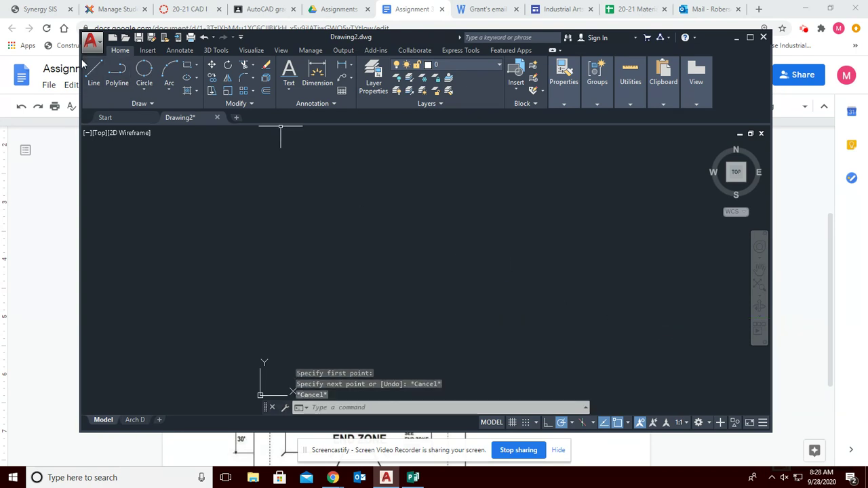
pyautogui.click(94, 71)
pyautogui.click(407, 295)
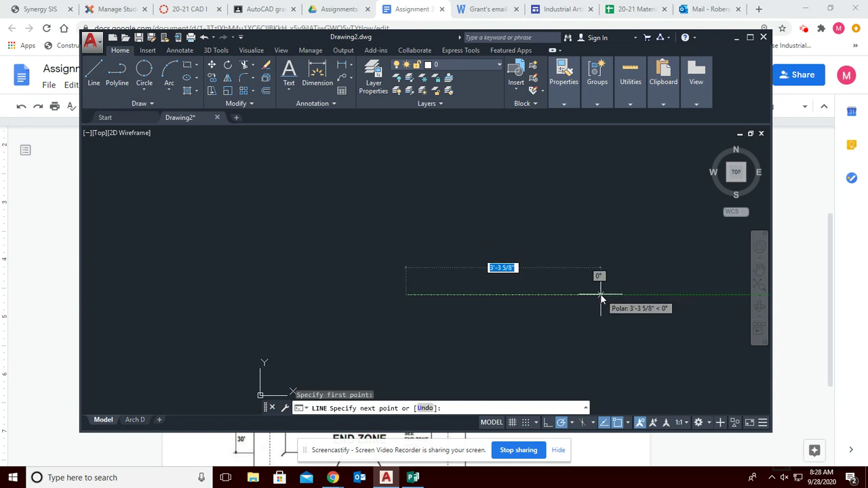
pyautogui.write('300')
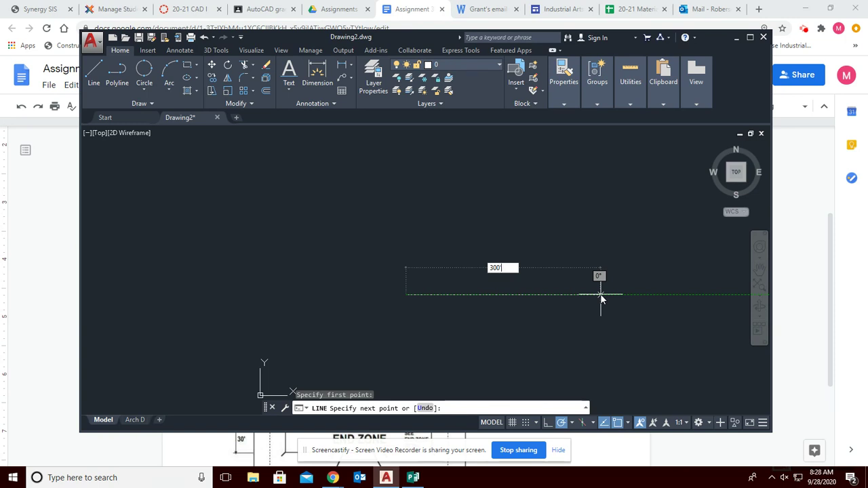
pyautogui.press('BackSpace')
pyautogui.press('BackSpace')
pyautogui.write("60'")
pyautogui.press('Return')
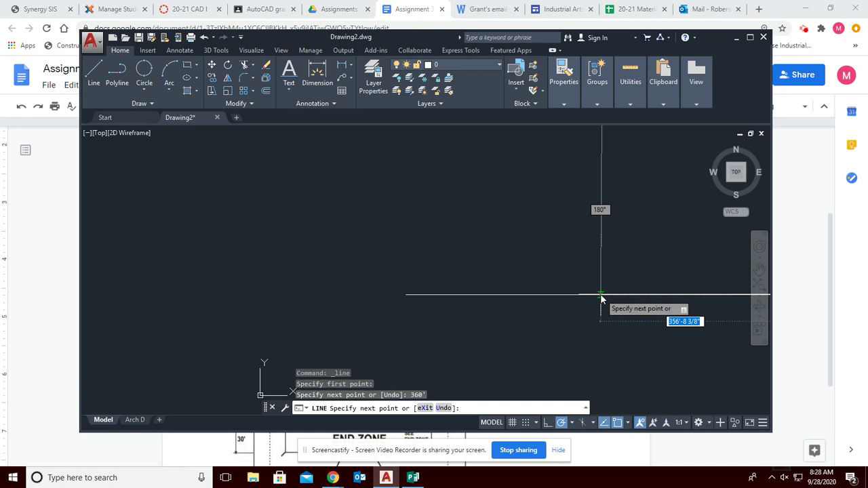
# End the line command and start the Zoom command
pyautogui.scroll(-3, 632, 202)
pyautogui.moveTo(631, 202)
pyautogui.mouseDown(button='middle')
pyautogui.moveTo(493, 252)
pyautogui.moveTo(343, 262)
pyautogui.mouseUp(button='middle')
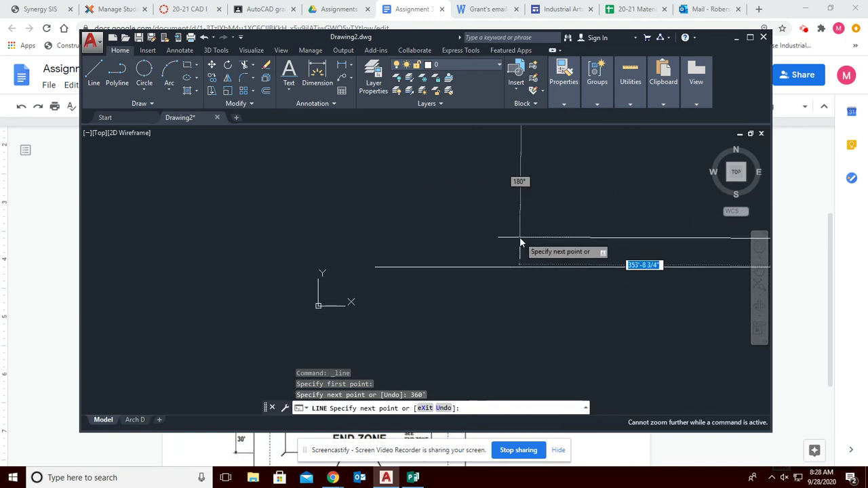
pyautogui.press('Escape')
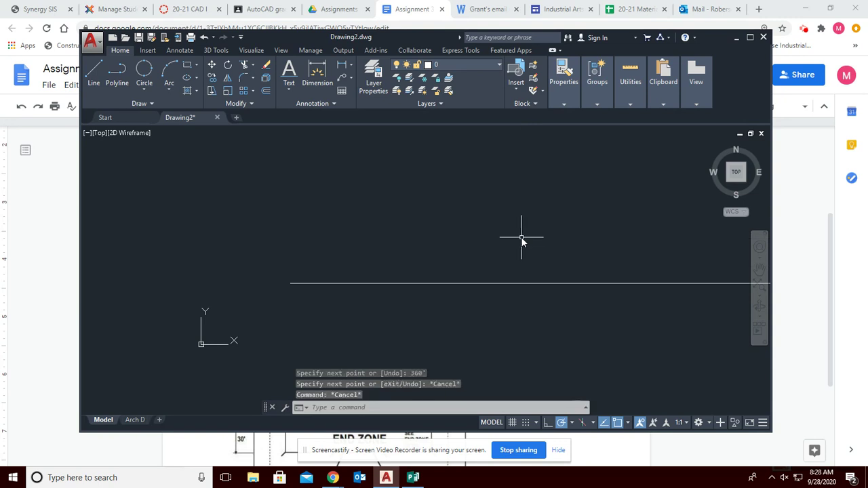
pyautogui.press('Escape')
pyautogui.press('Escape')
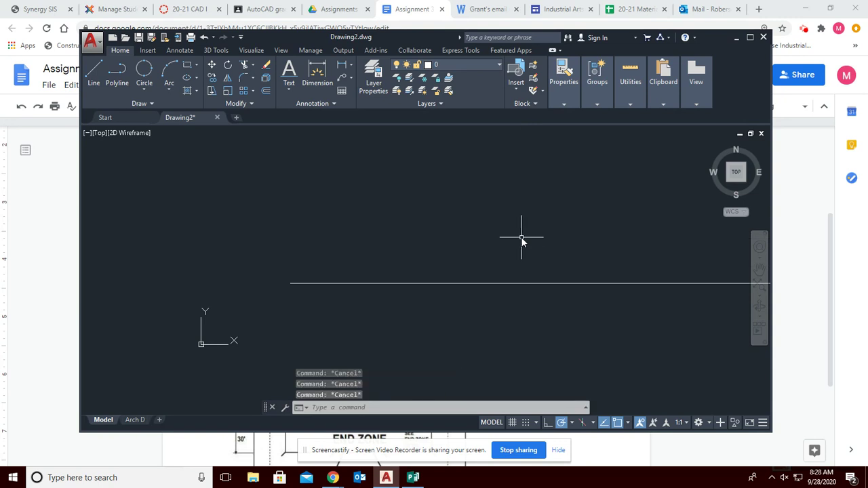
pyautogui.write('z')
pyautogui.press('Return')
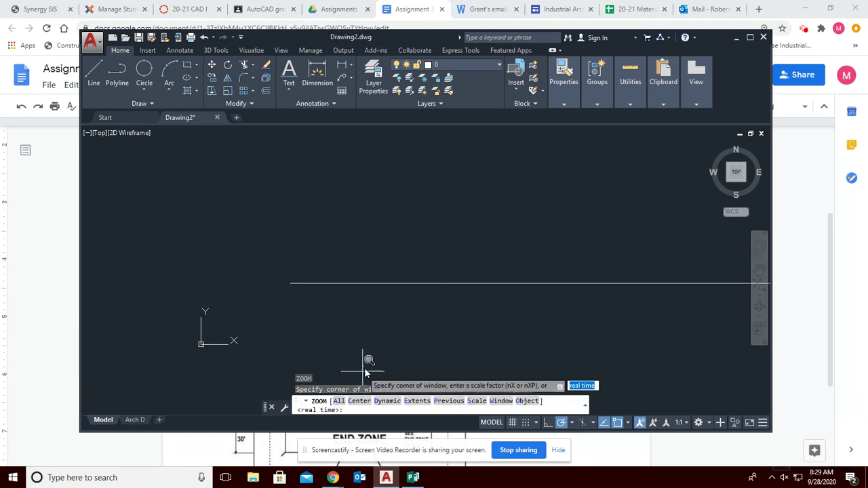
# Zoom All, then move the 360' line up and to the right, away from the origin
pyautogui.write('a')
pyautogui.press('Return')
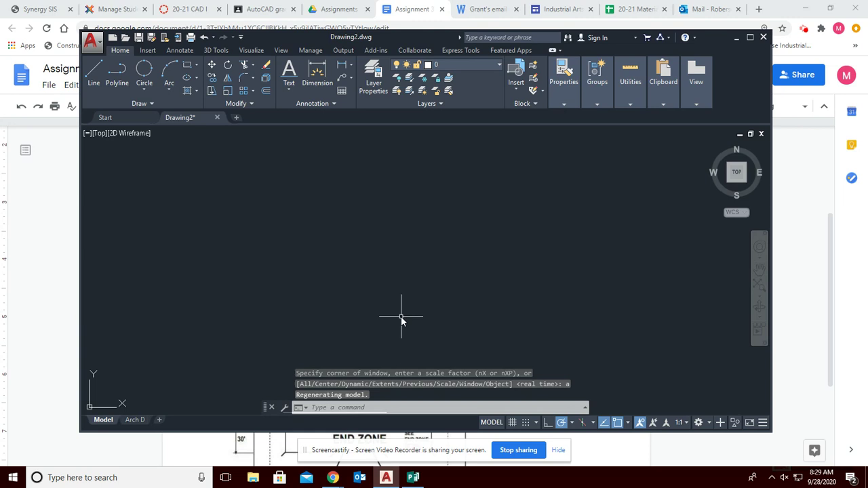
pyautogui.moveTo(411, 331); pyautogui.dragTo(414, 206, button='middle')
pyautogui.scroll(4, 414, 206)
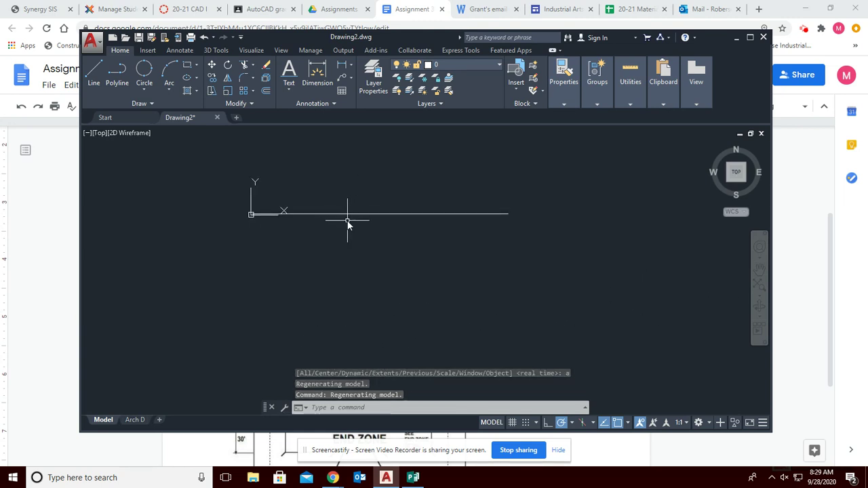
pyautogui.click(212, 65)
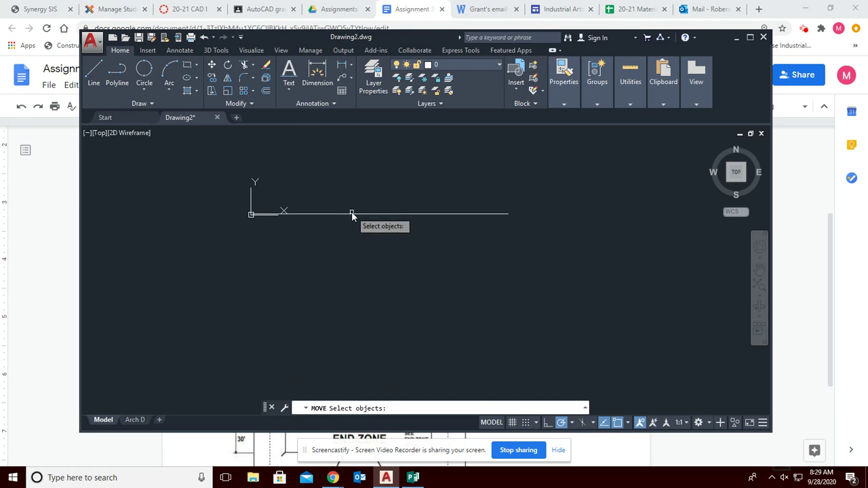
pyautogui.click(352, 216)
pyautogui.press('Return')
pyautogui.click(380, 215)
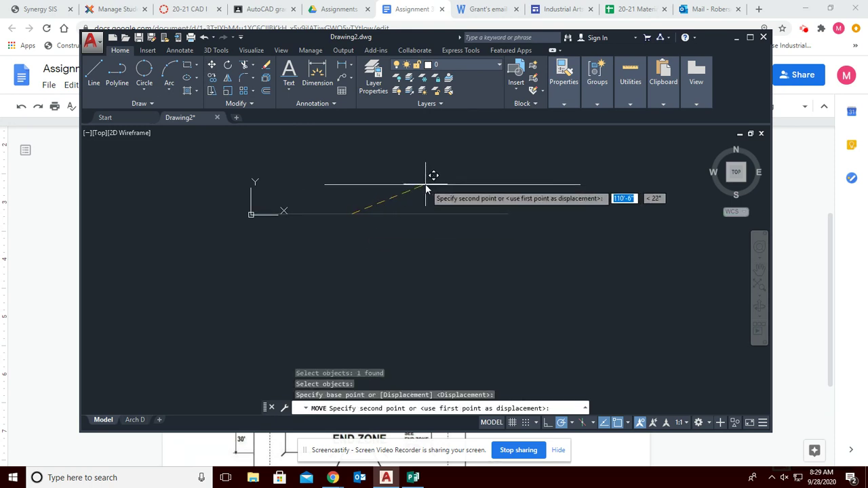
pyautogui.click(455, 184)
pyautogui.moveTo(465, 186); pyautogui.dragTo(434, 257, button='middle')
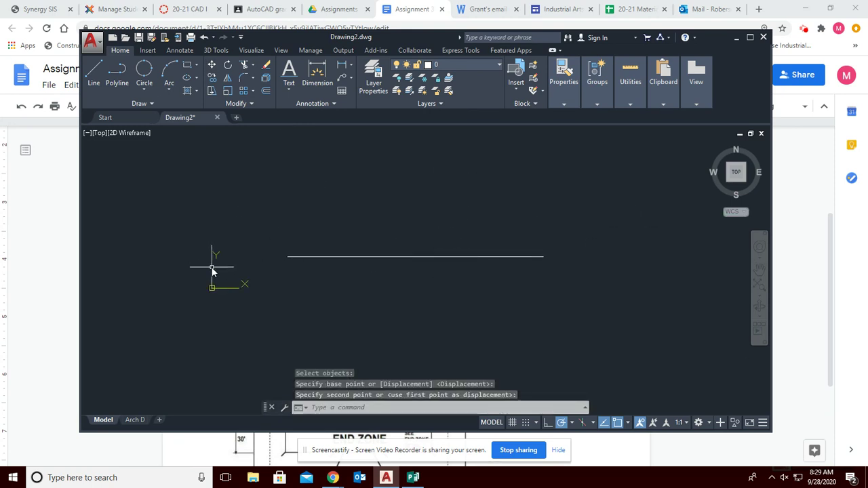
pyautogui.press('Escape')
pyautogui.press('Escape')
pyautogui.press('Escape')
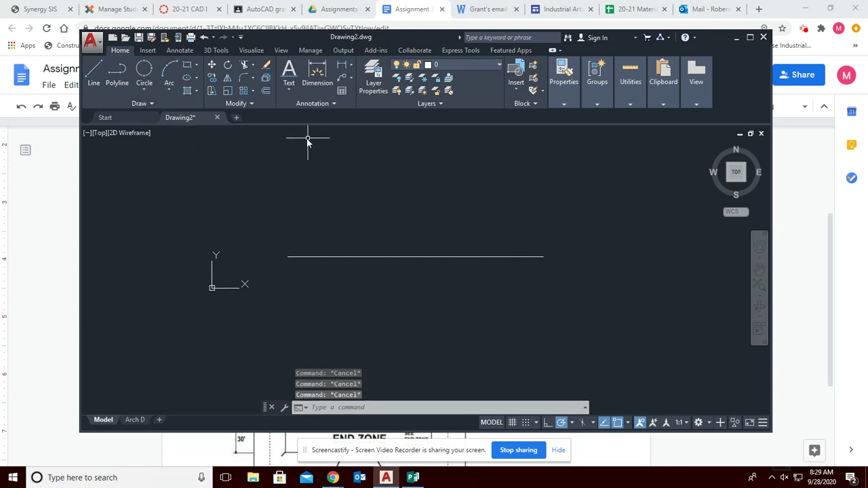
# Draw the 160' right side of the field up from the 360' line's right end
pyautogui.click(92, 73)
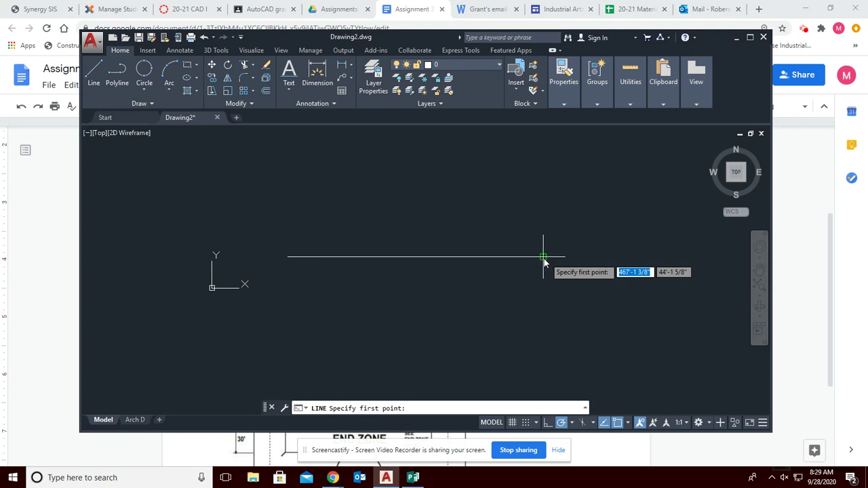
pyautogui.click(543, 257)
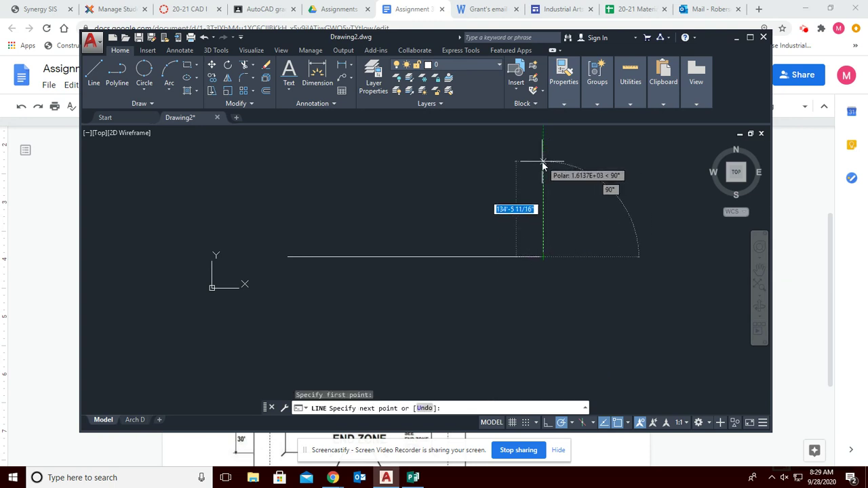
pyautogui.write('160')
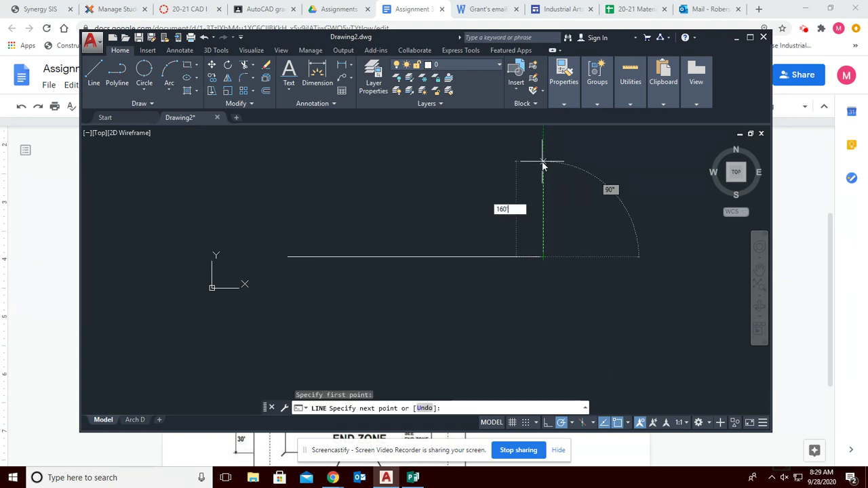
pyautogui.press('Return')
# Close the outline with a left side from the top-left to the bottom-left corner
pyautogui.moveTo(542, 161)
pyautogui.mouseDown(button='middle')
pyautogui.moveTo(564, 206)
pyautogui.moveTo(523, 196)
pyautogui.mouseUp(button='middle')
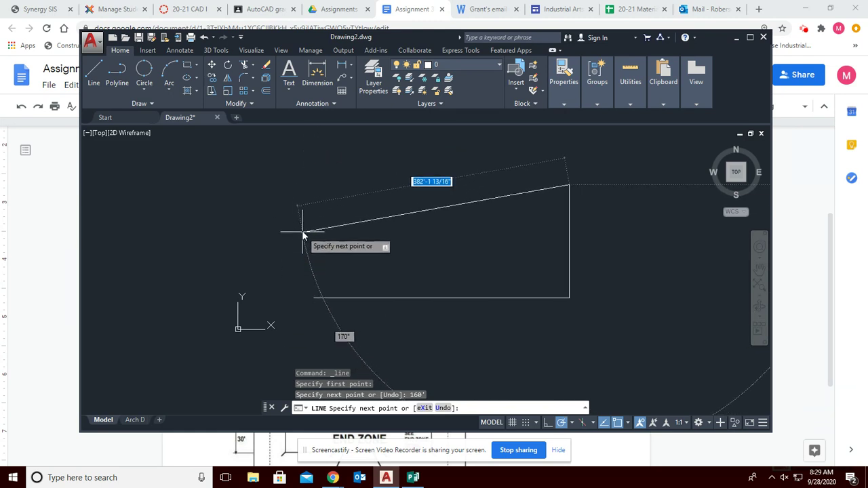
pyautogui.click(313, 189)
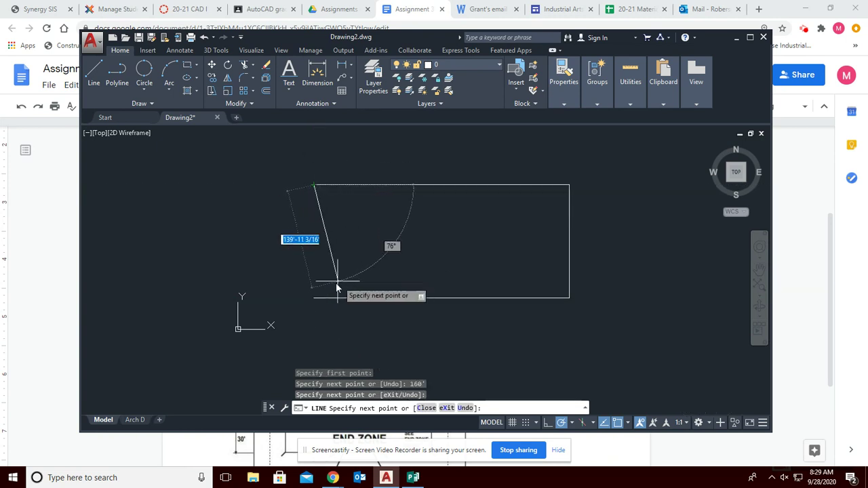
pyautogui.click(314, 299)
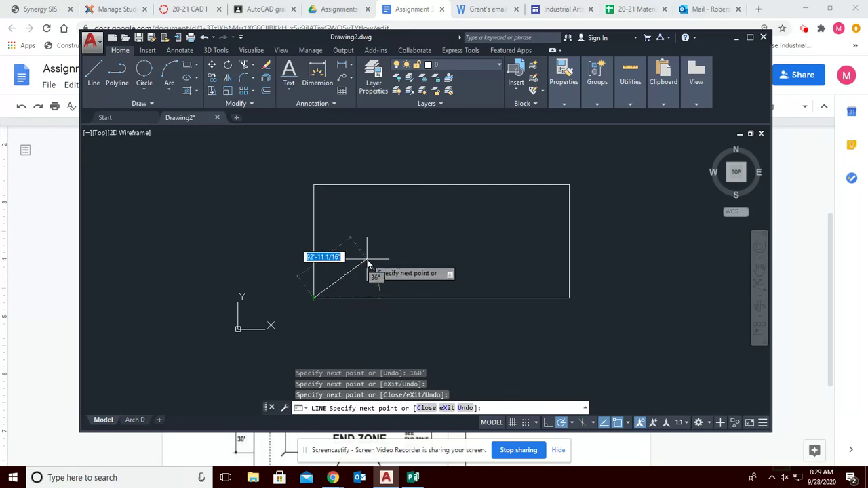
pyautogui.press('Return')
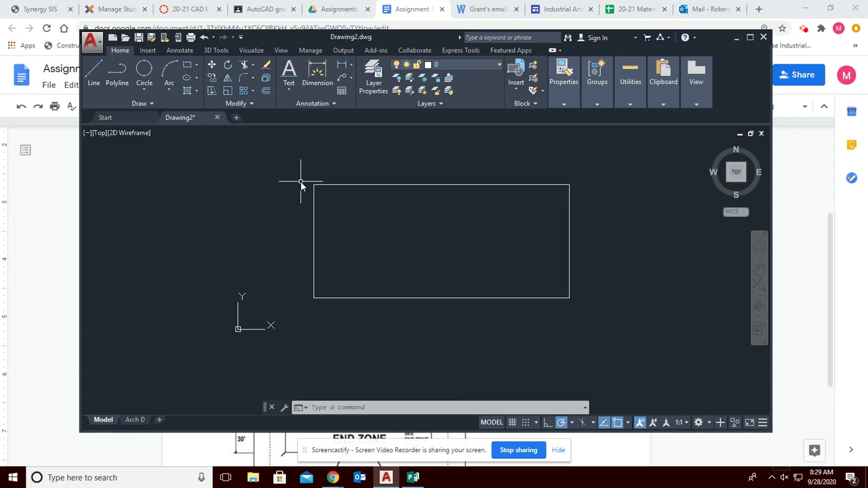
pyautogui.click(94, 73)
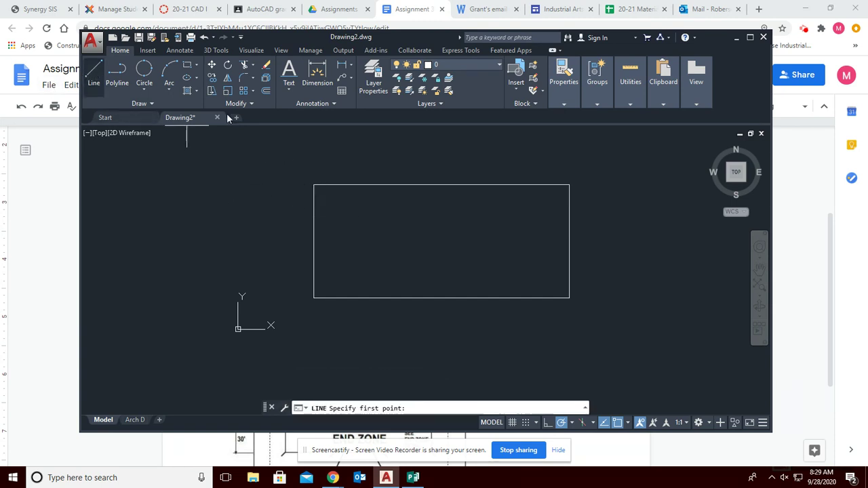
pyautogui.click(315, 186)
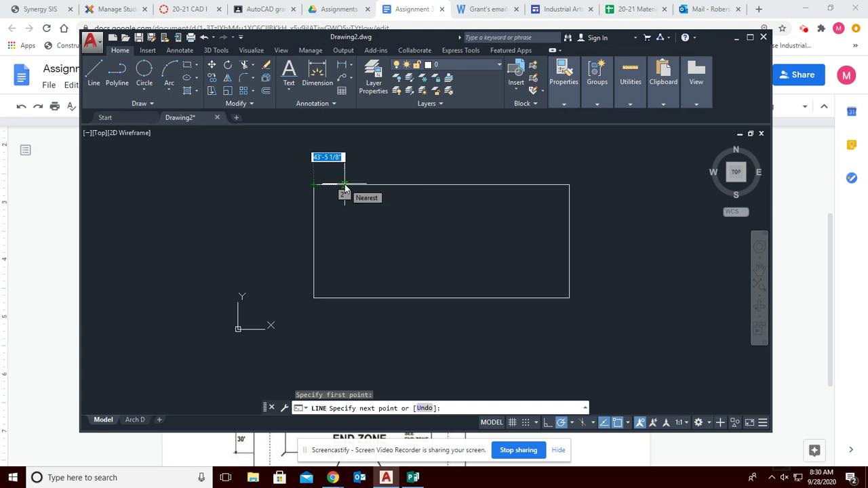
pyautogui.write("30'")
pyautogui.press('Return')
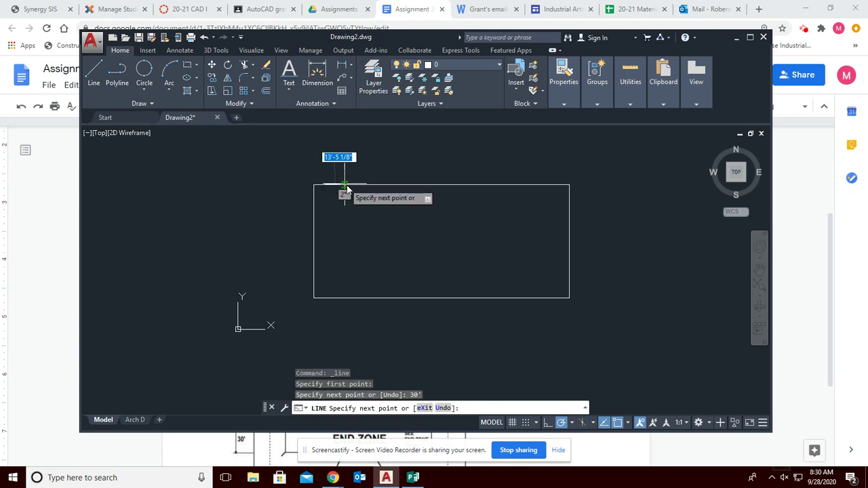
pyautogui.press('Escape')
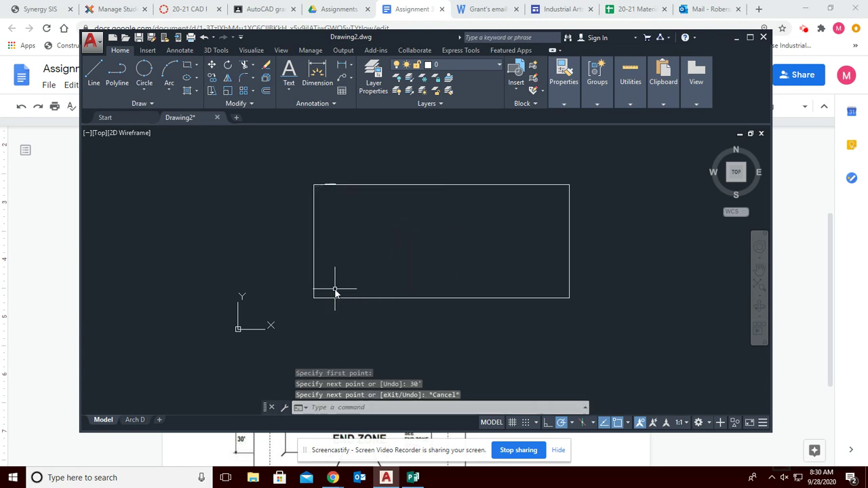
pyautogui.press('Escape')
pyautogui.moveTo(288, 168)
pyautogui.mouseDown()
pyautogui.moveTo(352, 164)
pyautogui.moveTo(369, 183)
pyautogui.moveTo(307, 213)
pyautogui.mouseUp()
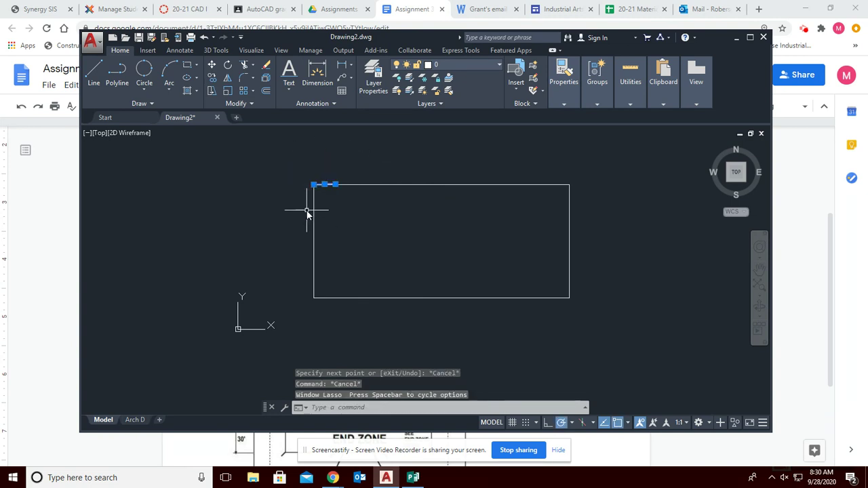
pyautogui.press('Delete')
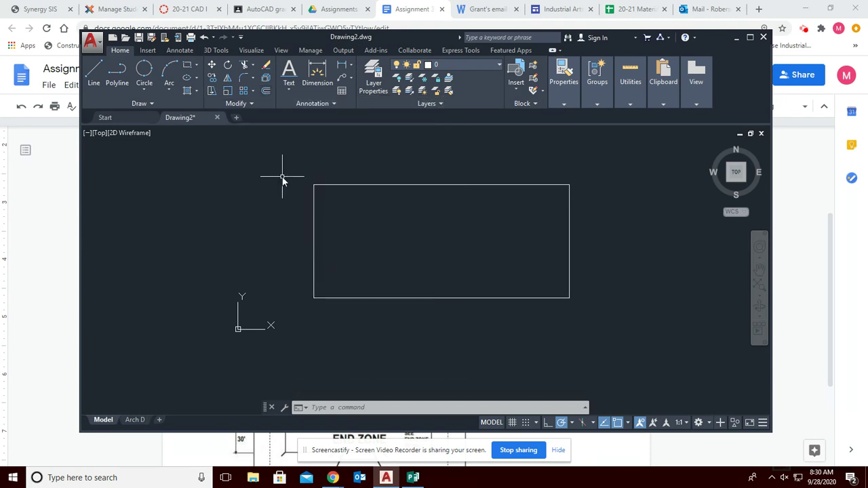
pyautogui.press('Escape')
pyautogui.press('Escape')
pyautogui.press('Escape')
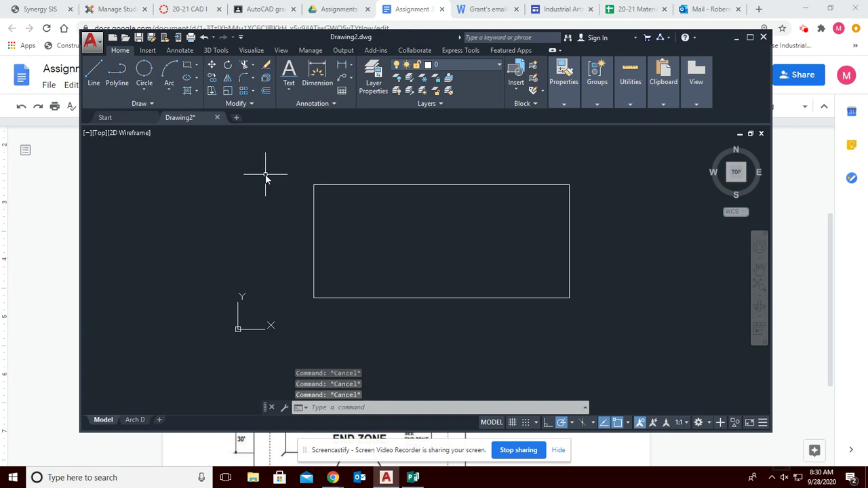
# Offset the left and right field edges 30' inward to form the end-zone lines
pyautogui.click(267, 92)
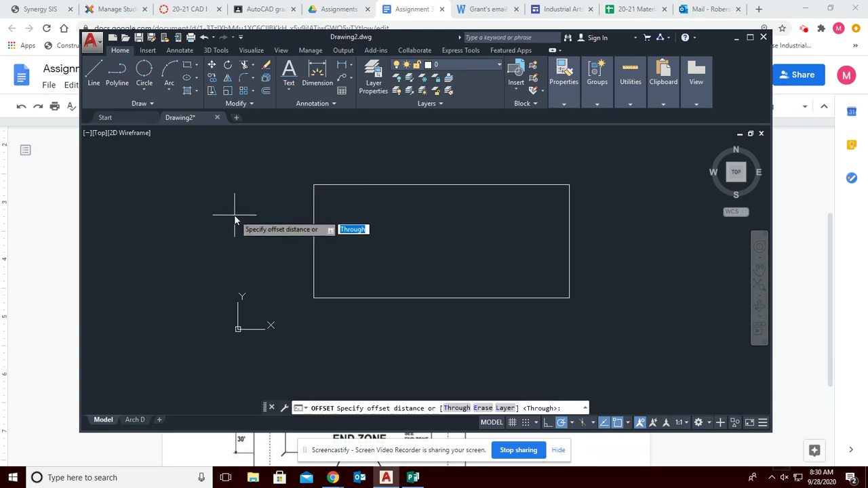
pyautogui.write('30')
pyautogui.press('Return')
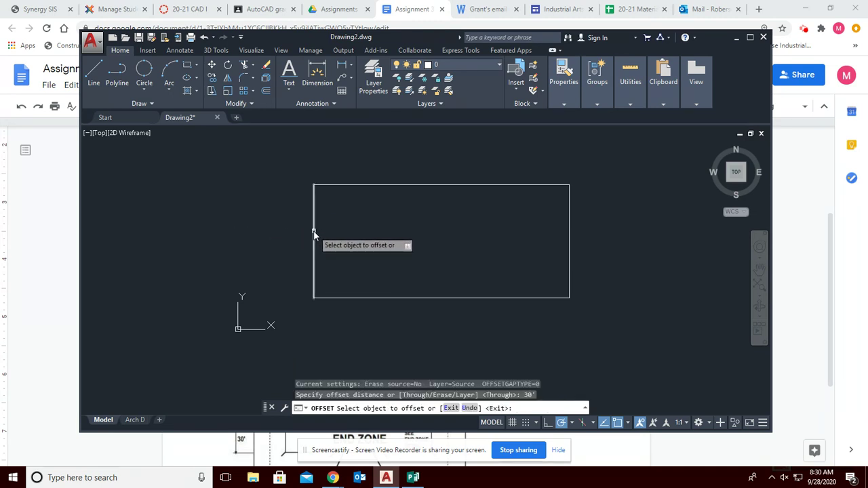
pyautogui.click(314, 232)
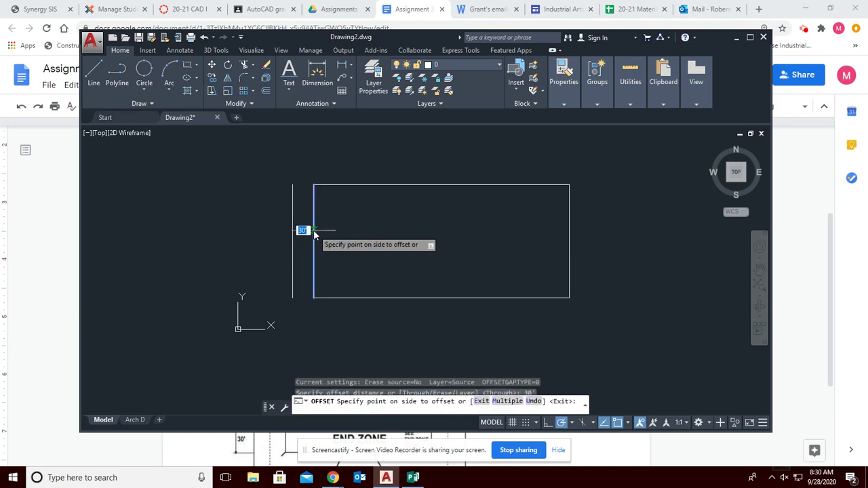
pyautogui.click(356, 238)
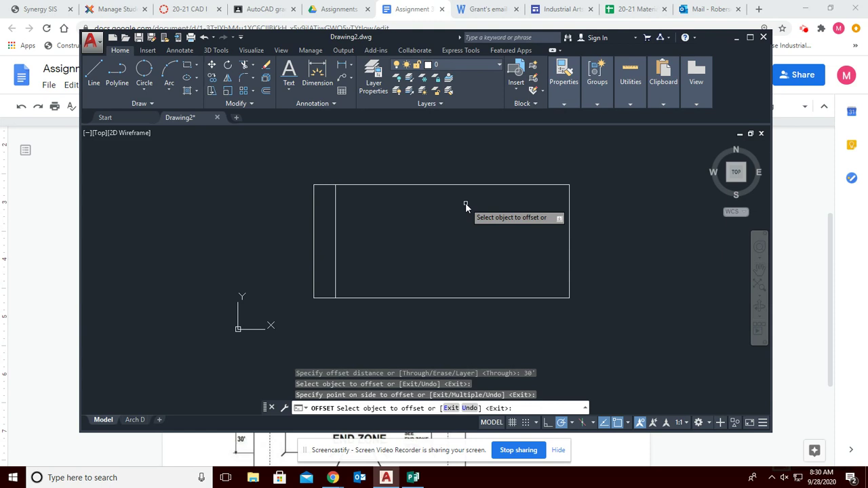
pyautogui.click(568, 246)
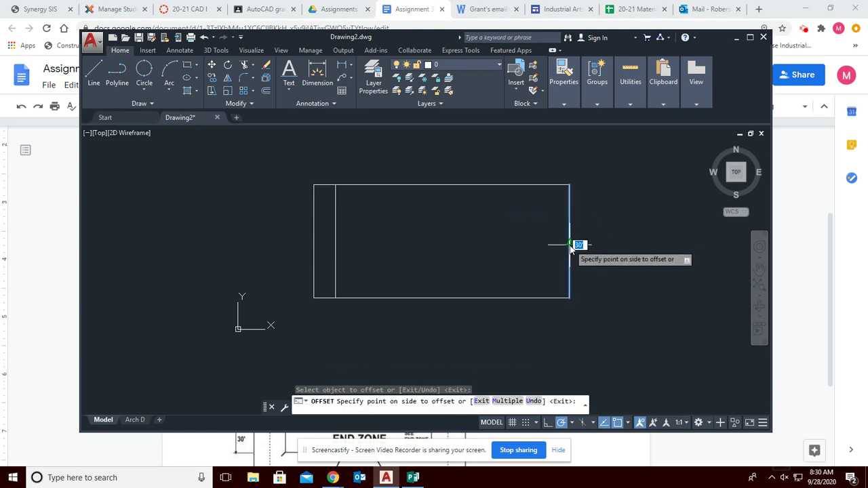
pyautogui.click(514, 246)
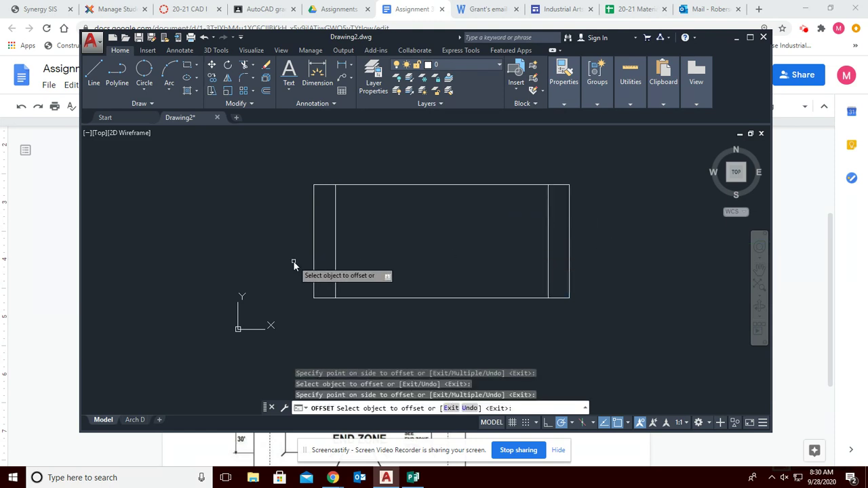
pyautogui.press('Escape')
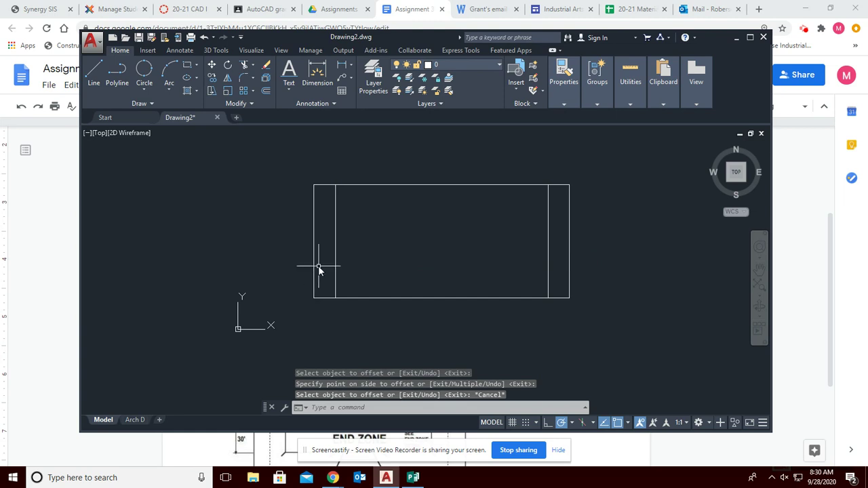
# Check the football field reference in Google Docs, then return to the AutoCAD drawing
pyautogui.click(401, 8)
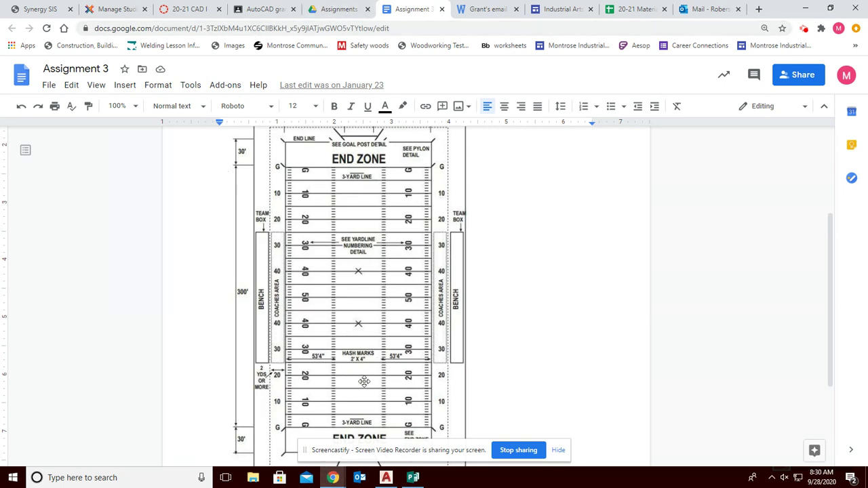
pyautogui.click(386, 477)
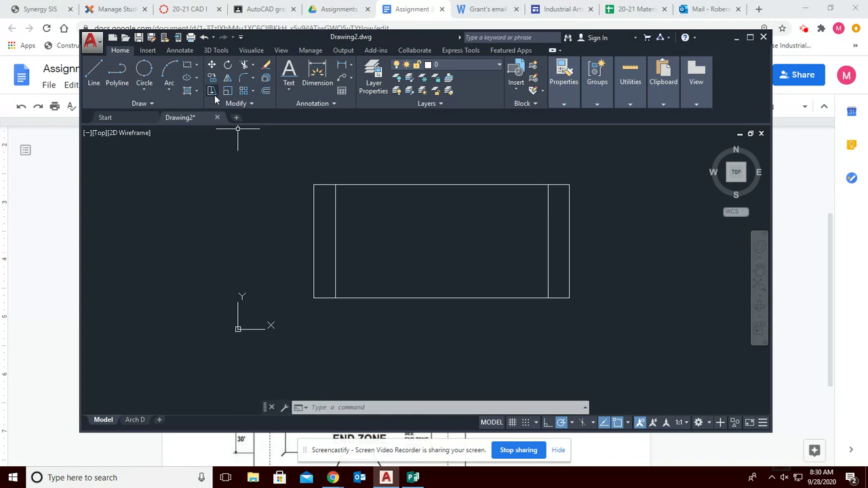
pyautogui.press('Escape')
pyautogui.press('Escape')
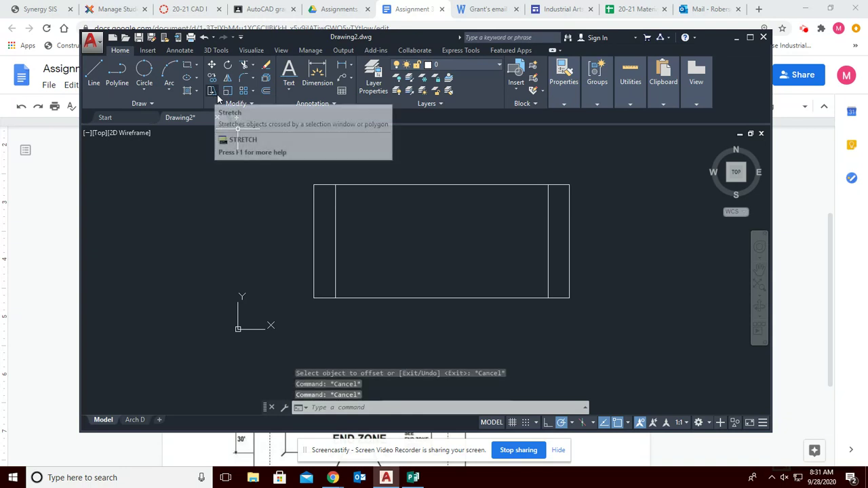
pyautogui.click(266, 91)
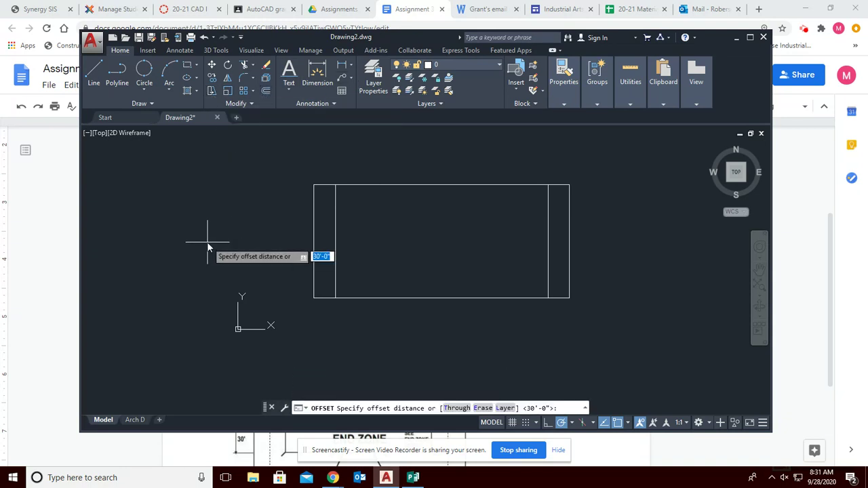
# Offset yard lines 15' apart from the left end-zone line rightward to the far end zone
pyautogui.write('15')
pyautogui.press('Return')
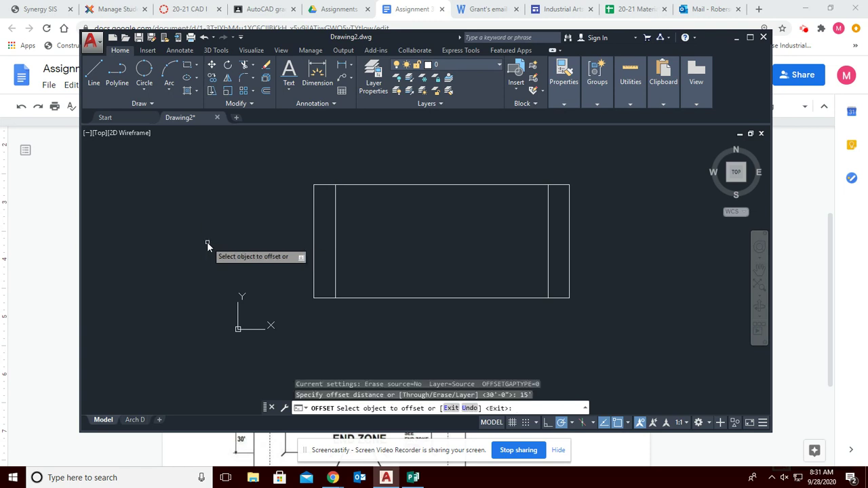
pyautogui.click(336, 248)
pyautogui.click(365, 248)
pyautogui.click(347, 256)
pyautogui.click(359, 250)
pyautogui.click(356, 245)
pyautogui.click(377, 240)
pyautogui.click(367, 246)
pyautogui.click(393, 242)
pyautogui.click(378, 245)
pyautogui.click(421, 241)
pyautogui.click(388, 238)
pyautogui.click(417, 235)
pyautogui.click(399, 243)
pyautogui.click(415, 247)
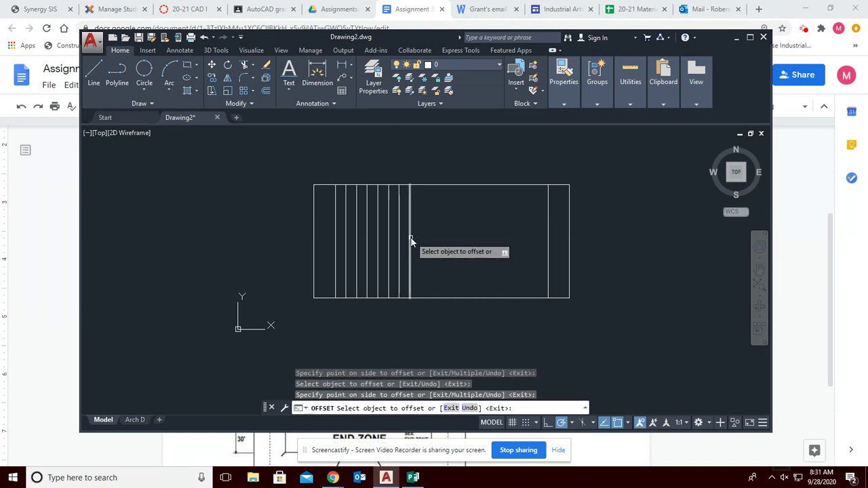
pyautogui.click(412, 246)
pyautogui.click(429, 236)
pyautogui.click(422, 237)
pyautogui.click(428, 239)
pyautogui.click(433, 237)
pyautogui.click(444, 237)
pyautogui.click(443, 237)
pyautogui.click(454, 239)
pyautogui.click(454, 238)
pyautogui.click(462, 240)
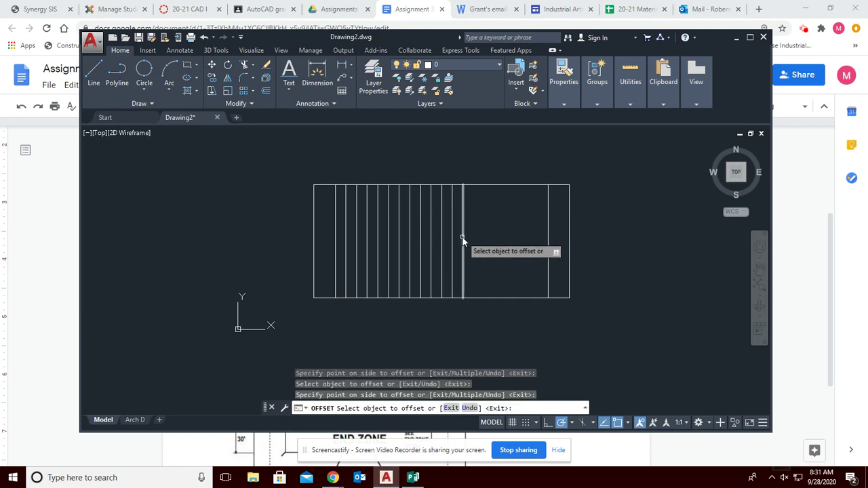
pyautogui.click(464, 239)
pyautogui.click(474, 238)
pyautogui.click(475, 238)
pyautogui.click(481, 243)
pyautogui.click(484, 242)
pyautogui.click(496, 240)
pyautogui.click(495, 242)
pyautogui.click(508, 241)
pyautogui.click(507, 241)
pyautogui.click(518, 243)
pyautogui.click(517, 239)
pyautogui.click(536, 236)
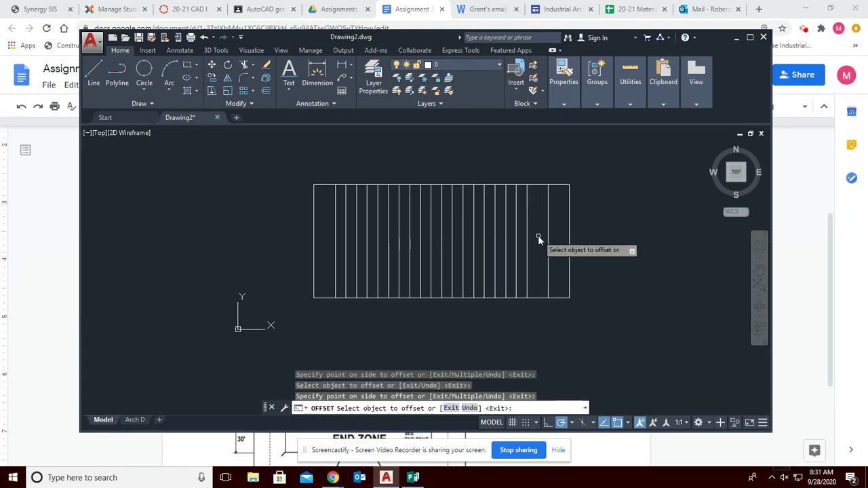
pyautogui.click(528, 237)
pyautogui.click(607, 239)
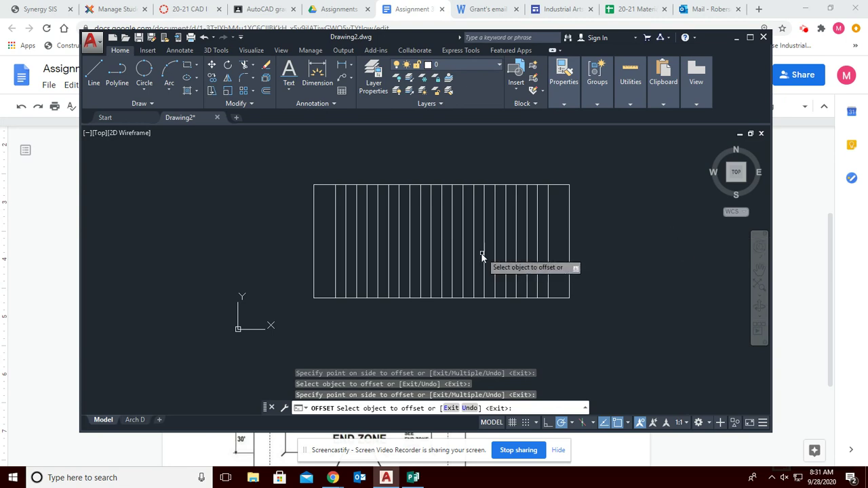
pyautogui.press('Escape')
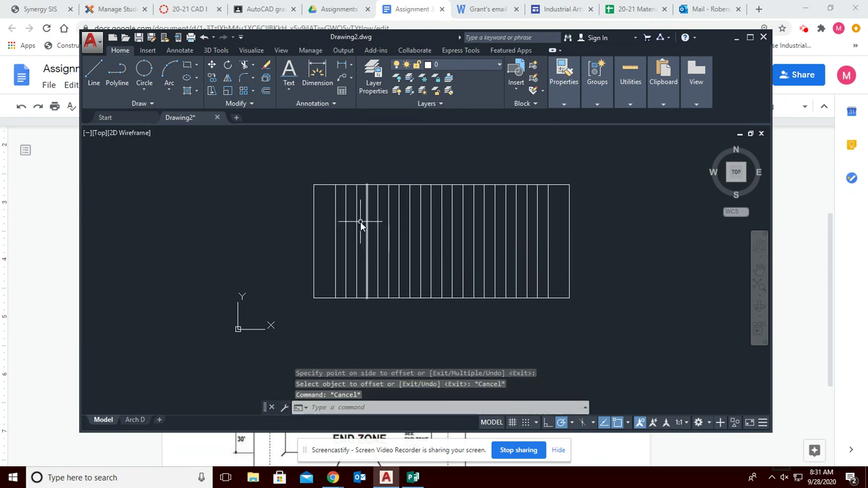
pyautogui.moveTo(407, 42); pyautogui.dragTo(431, 80)
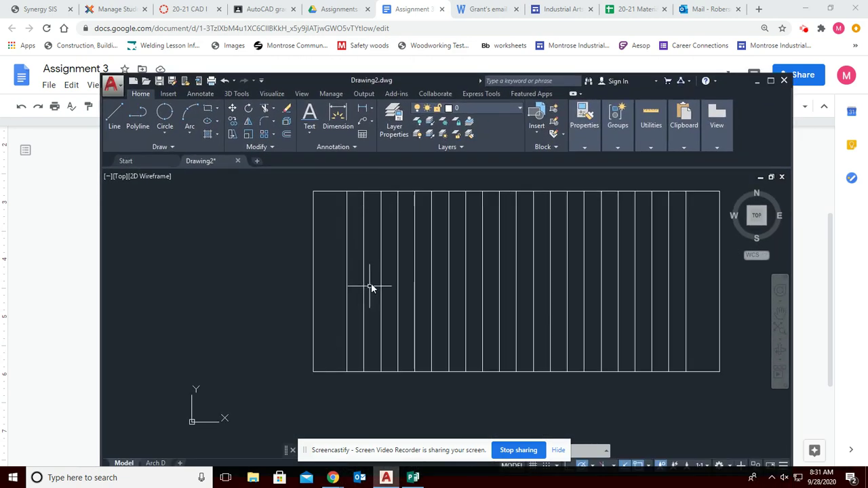
pyautogui.scroll(3, 416, 236)
pyautogui.scroll(-1, 274, 242)
pyautogui.scroll(2, 333, 244)
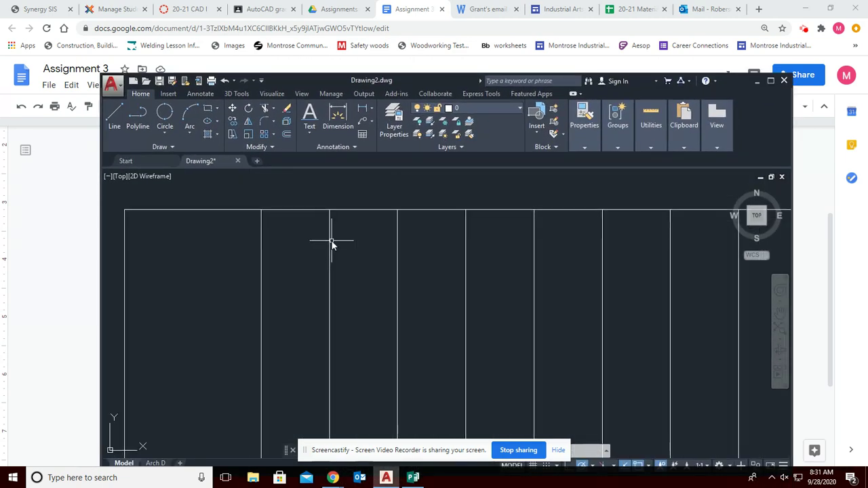
pyautogui.moveTo(320, 245); pyautogui.dragTo(342, 295, button='middle')
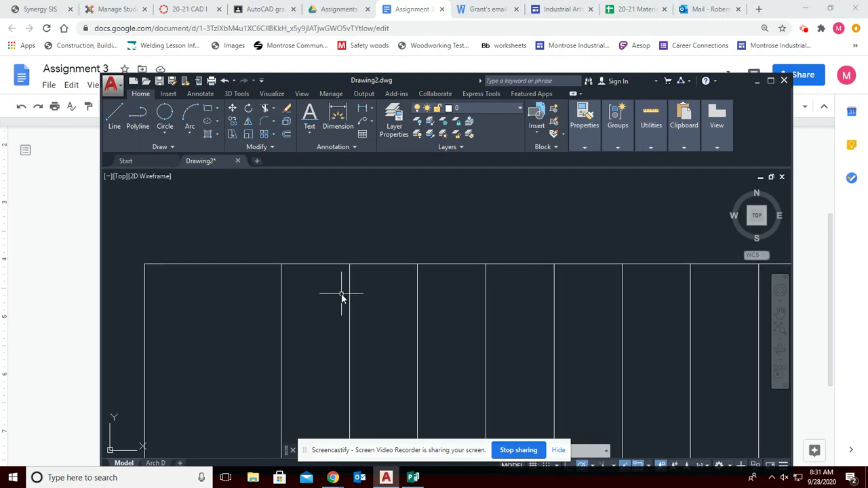
pyautogui.press('Escape')
pyautogui.press('Escape')
pyautogui.press('Escape')
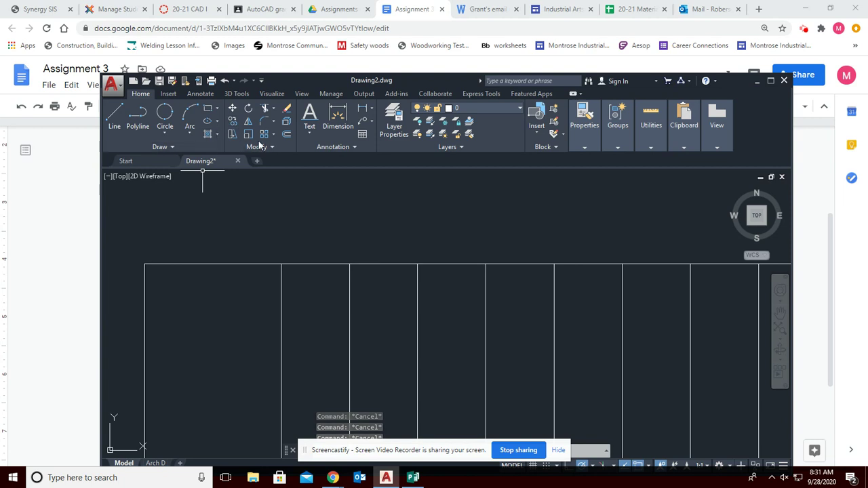
pyautogui.click(116, 115)
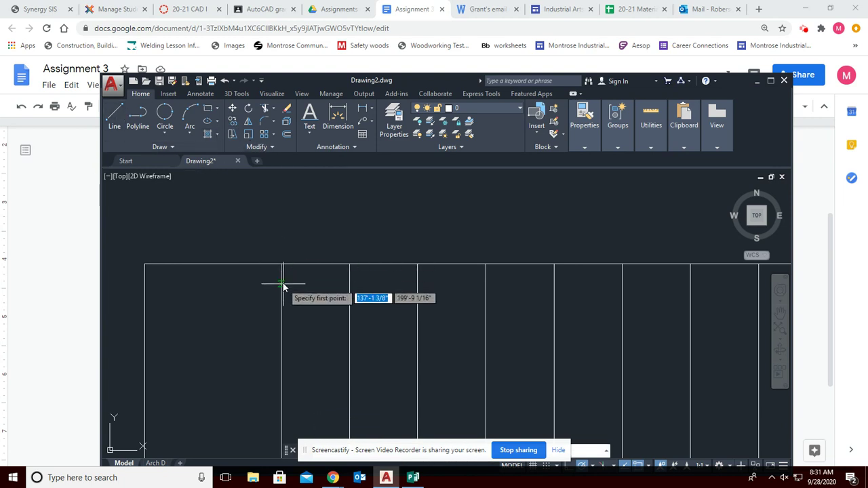
pyautogui.click(252, 307)
pyautogui.click(406, 307)
pyautogui.press('Escape')
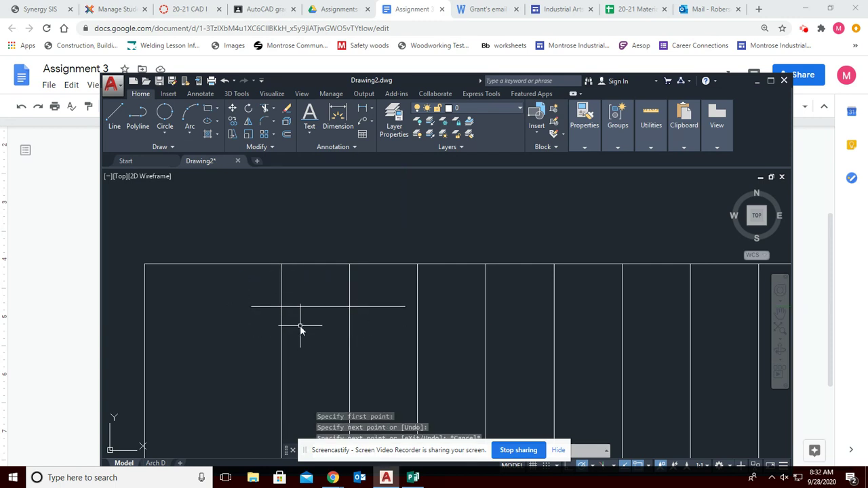
pyautogui.click(378, 307)
pyautogui.press('Delete')
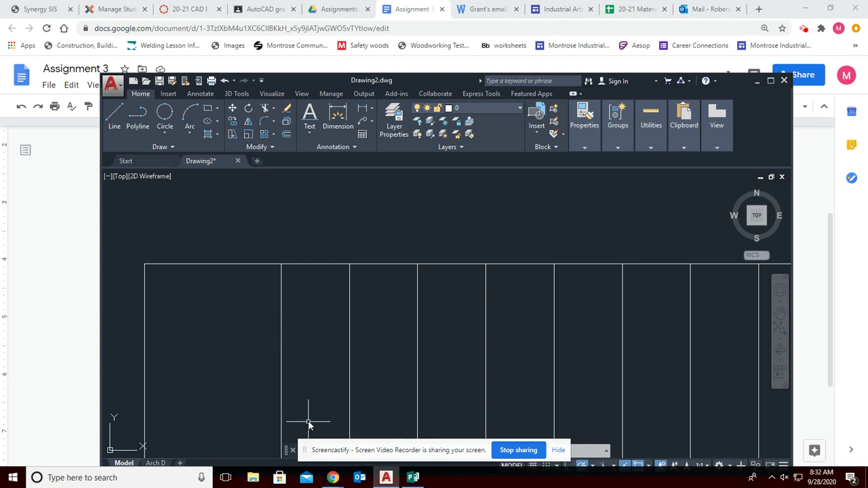
pyautogui.press('Escape')
pyautogui.press('Escape')
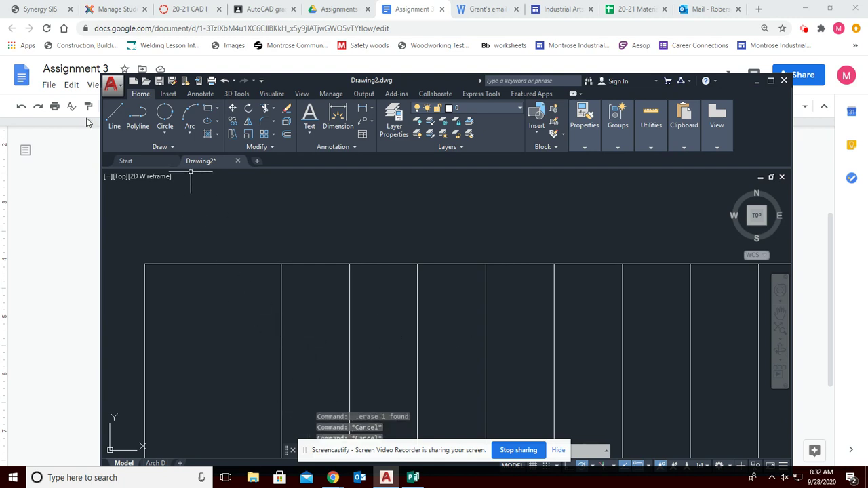
# Draw a first try of a 3' segment then a 5' segment from the sideline endpoint
pyautogui.click(115, 117)
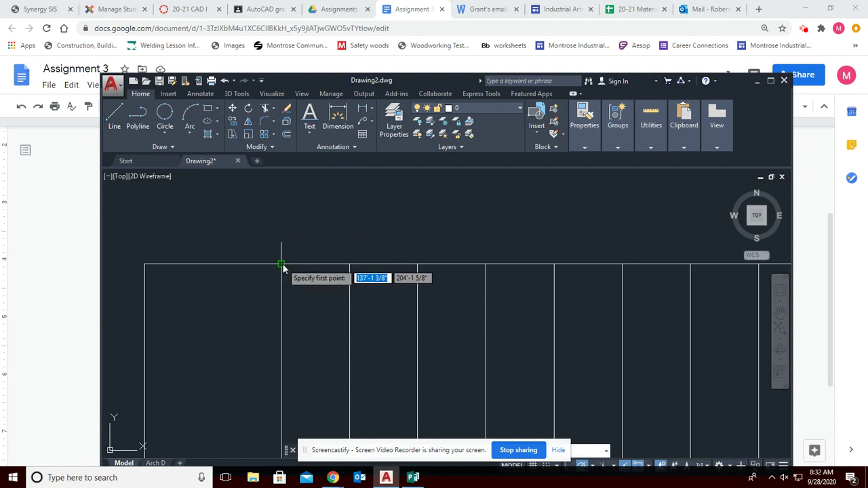
pyautogui.click(282, 265)
pyautogui.write('3')
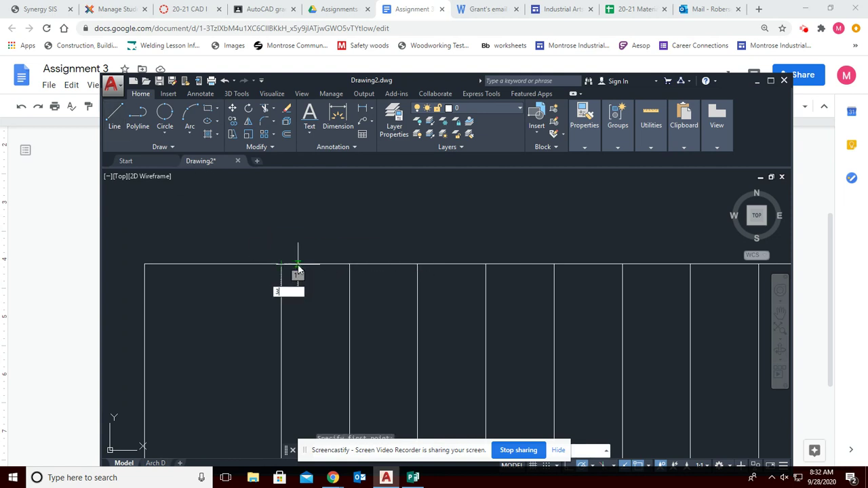
pyautogui.press('Return')
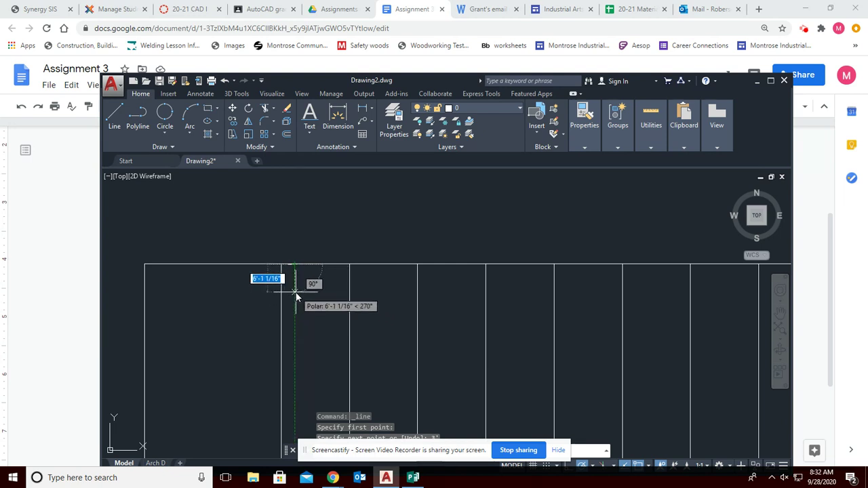
pyautogui.write('5')
pyautogui.press('Return')
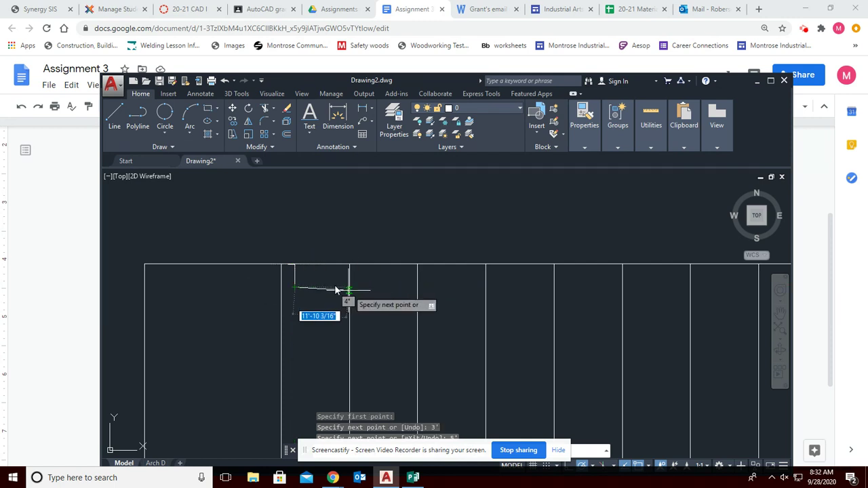
pyautogui.press('Escape')
# Erase the stray horizontal and vertical segments left by the first try
pyautogui.scroll(2, 285, 270)
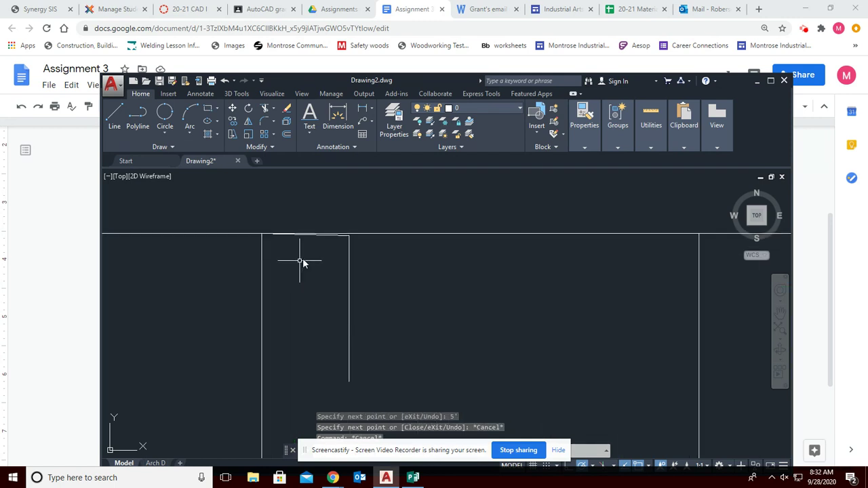
pyautogui.scroll(2, 334, 239)
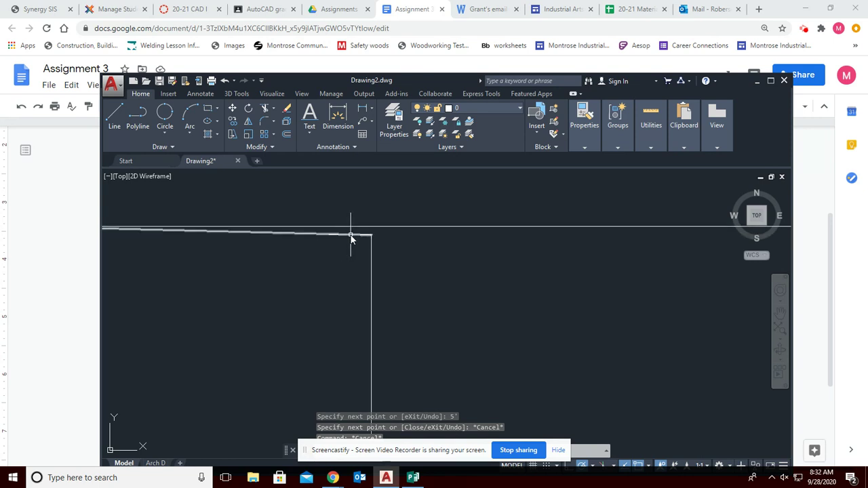
pyautogui.scroll(2, 360, 239)
pyautogui.click(365, 239)
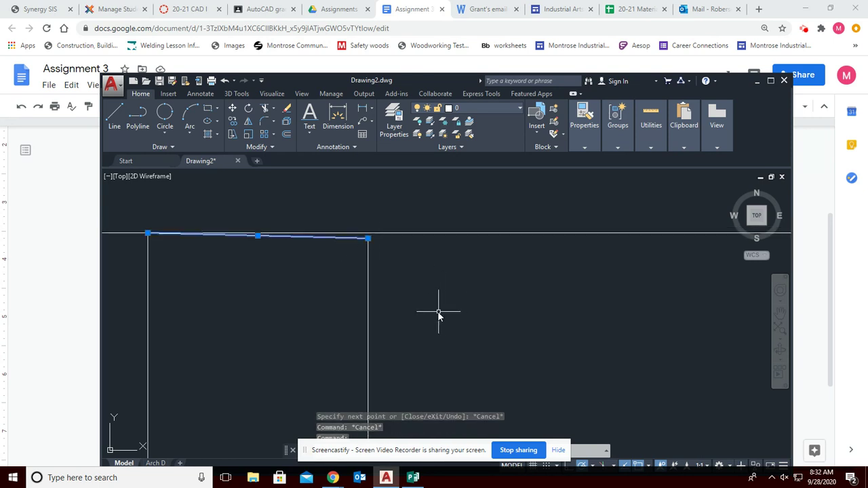
pyautogui.press('Delete')
pyautogui.click(368, 280)
pyautogui.press('Delete')
pyautogui.scroll(-5, 316, 278)
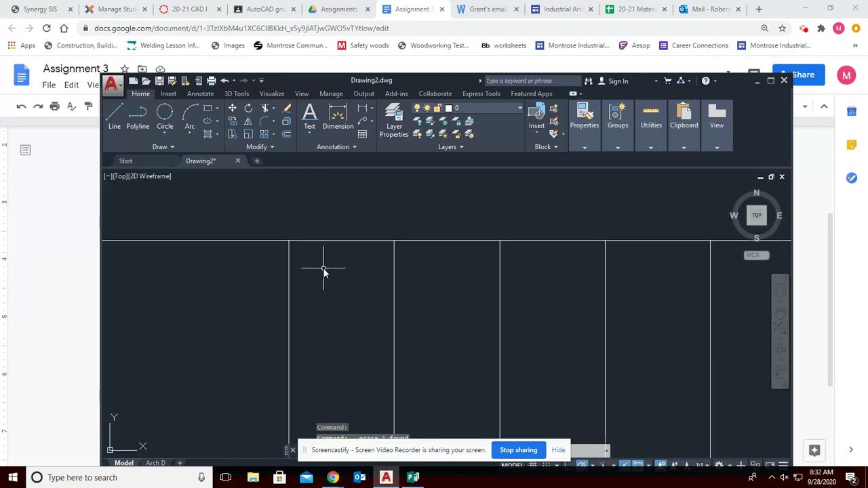
# Redraw from the sideline/goal-line intersection: 3' along the sideline, then a 5' hash mark down
pyautogui.click(114, 117)
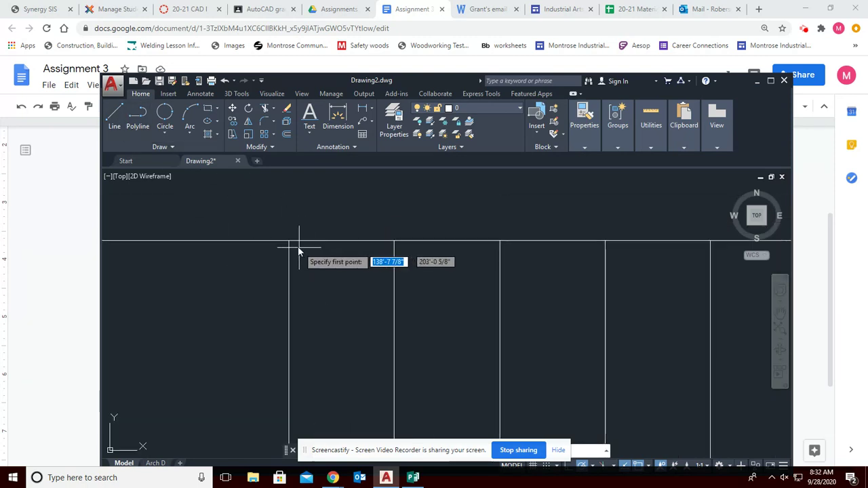
pyautogui.click(289, 241)
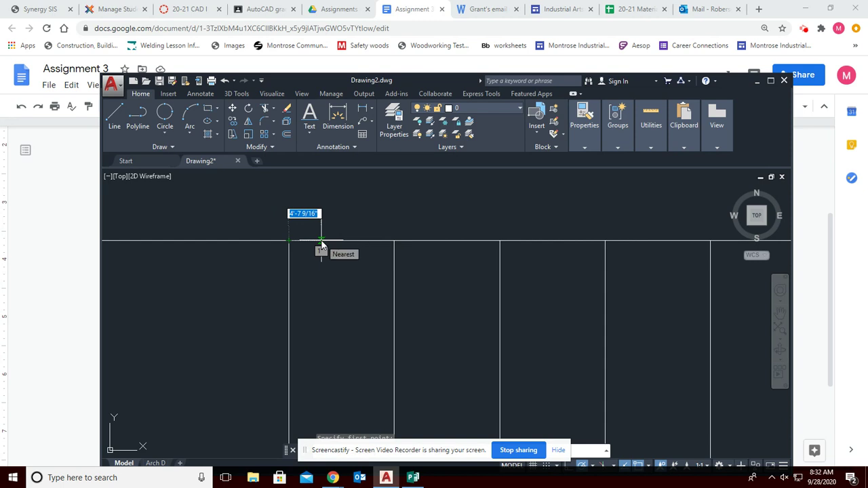
pyautogui.write('3')
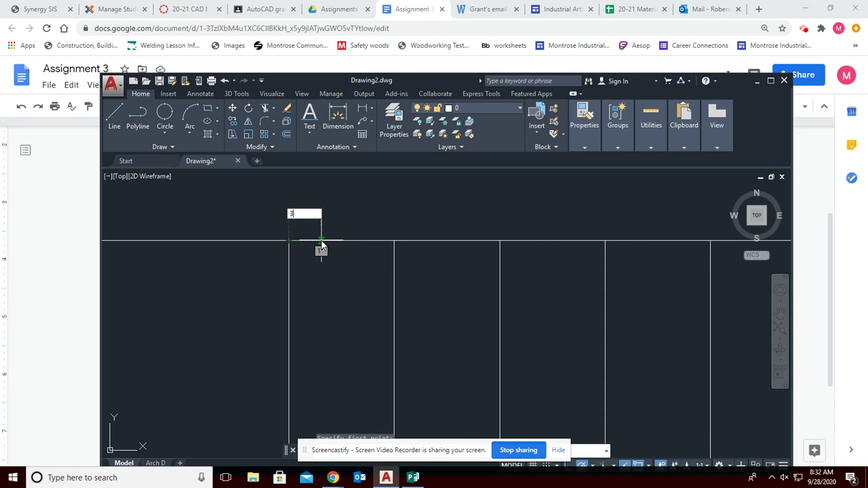
pyautogui.write("'")
pyautogui.press('Return')
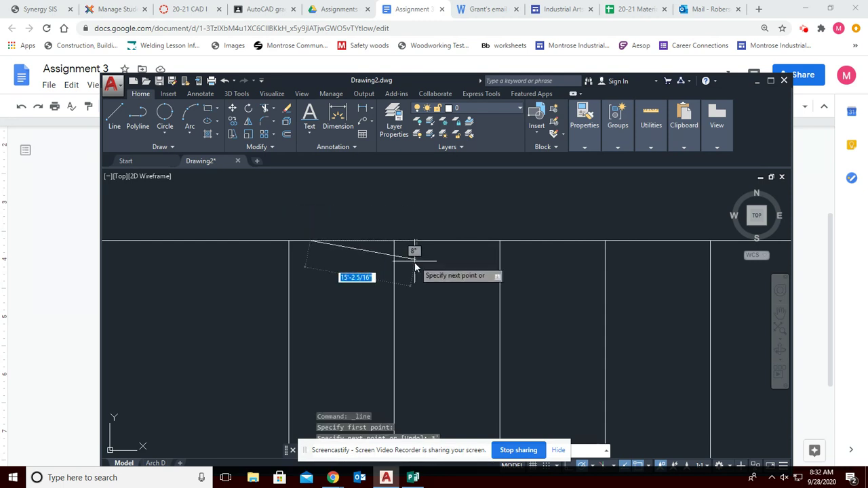
pyautogui.write('5')
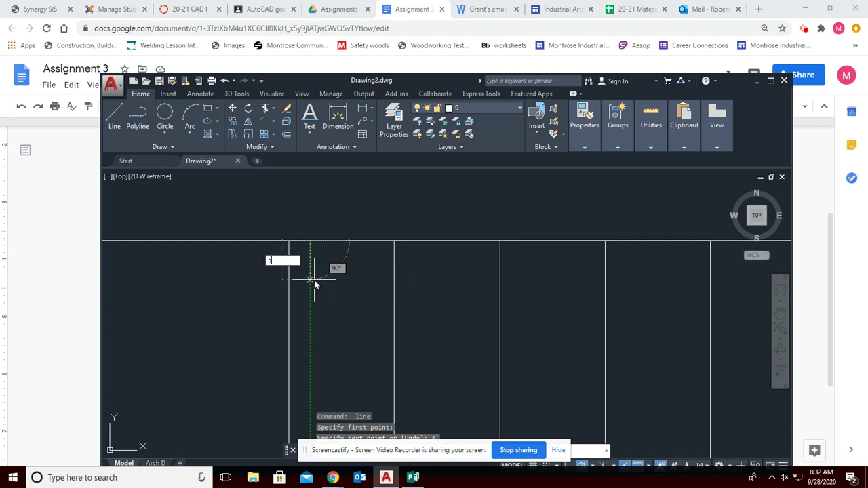
pyautogui.write("'")
pyautogui.press('Return')
pyautogui.press('Escape')
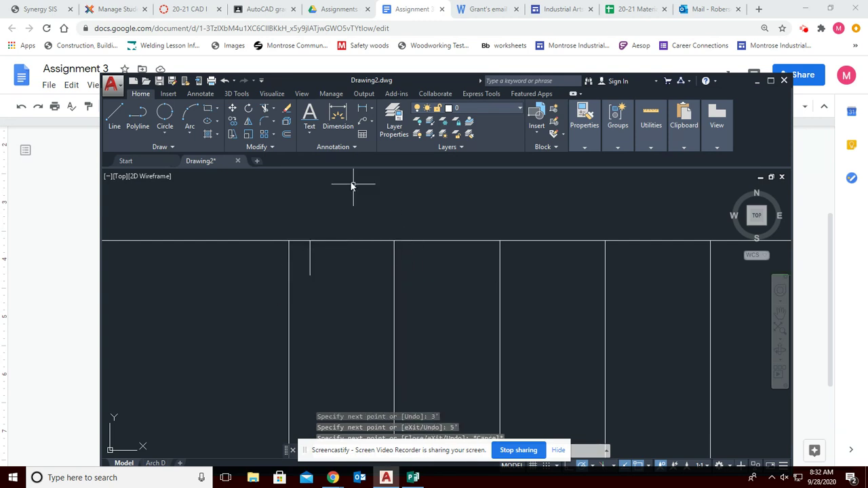
pyautogui.click(285, 135)
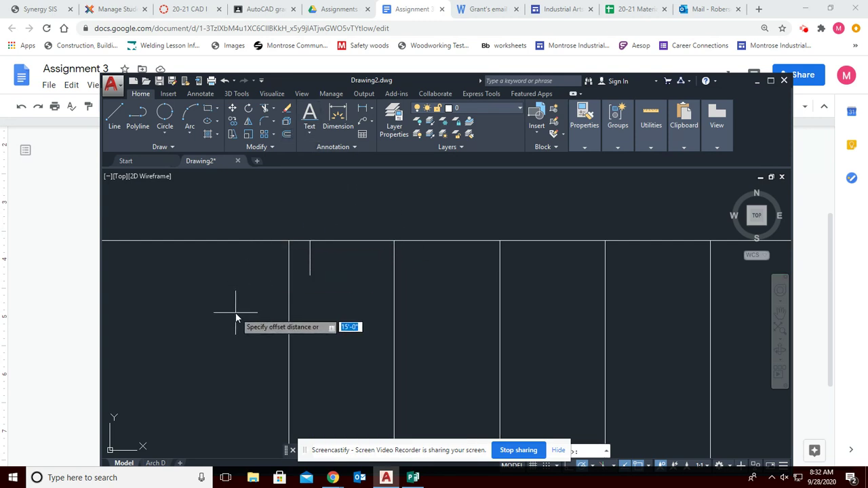
# Offset the hash mark 3' at a time along the top sideline, after discarding a 5' distance
pyautogui.write("5'")
pyautogui.press('Return')
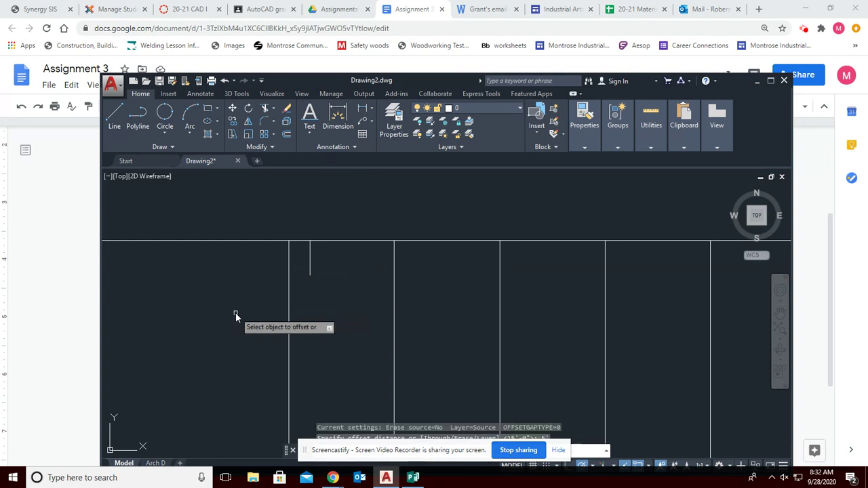
pyautogui.press('Escape')
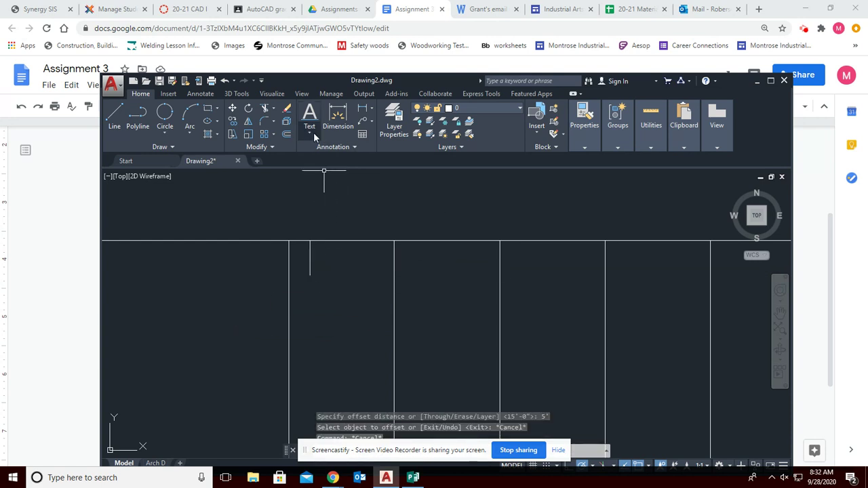
pyautogui.click(286, 136)
pyautogui.write("3'")
pyautogui.press('Return')
pyautogui.click(312, 256)
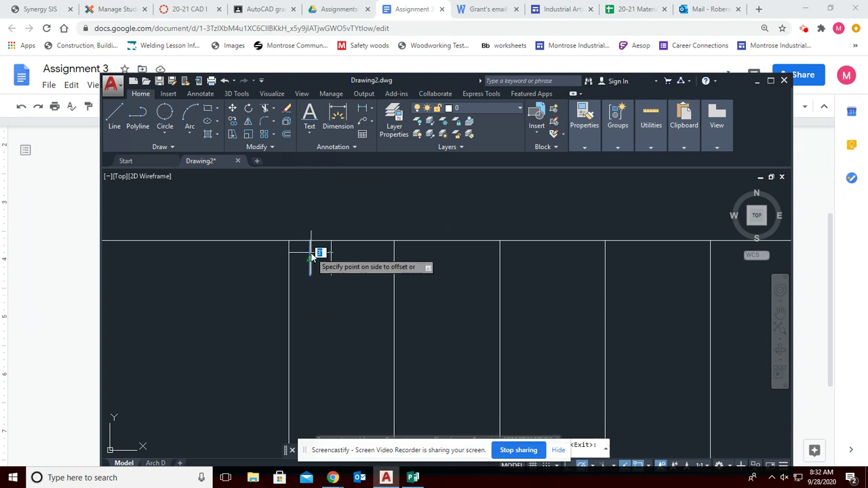
pyautogui.click(338, 257)
pyautogui.click(332, 255)
pyautogui.click(354, 255)
pyautogui.click(353, 257)
pyautogui.click(455, 255)
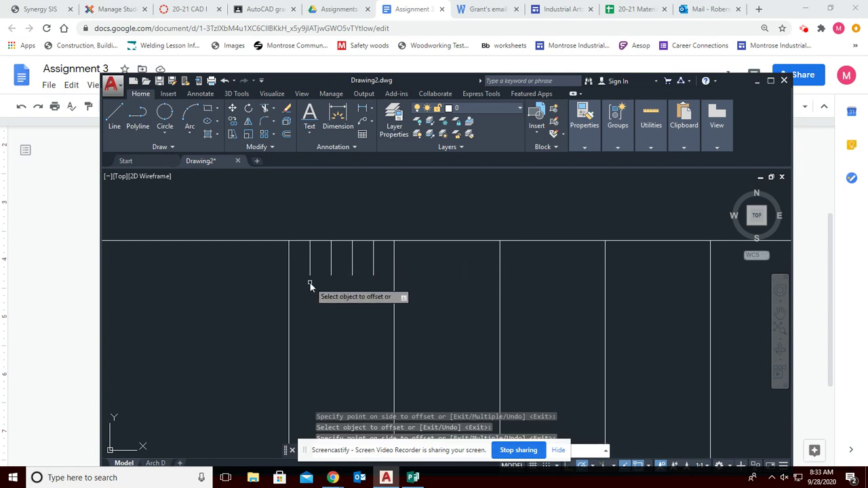
pyautogui.click(374, 256)
pyautogui.click(398, 263)
# Continue adding 3'-spaced hash marks across the first ten yards, then end Offset
pyautogui.click(394, 262)
pyautogui.click(400, 264)
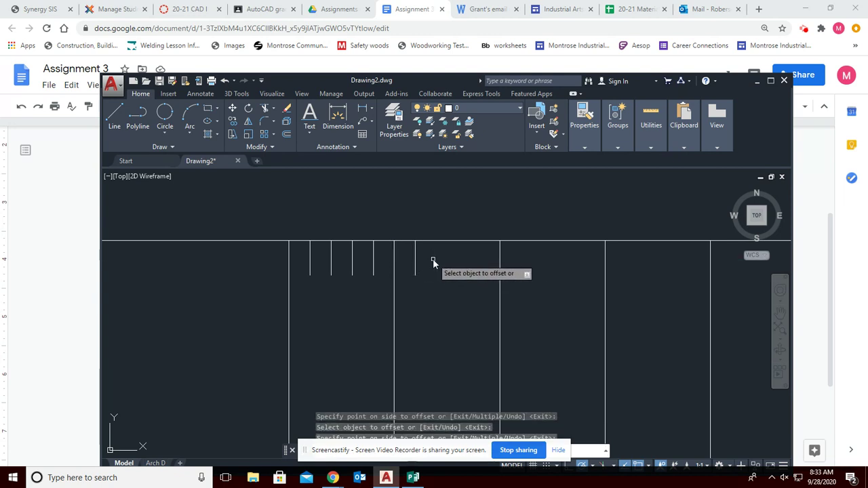
pyautogui.click(416, 258)
pyautogui.click(442, 261)
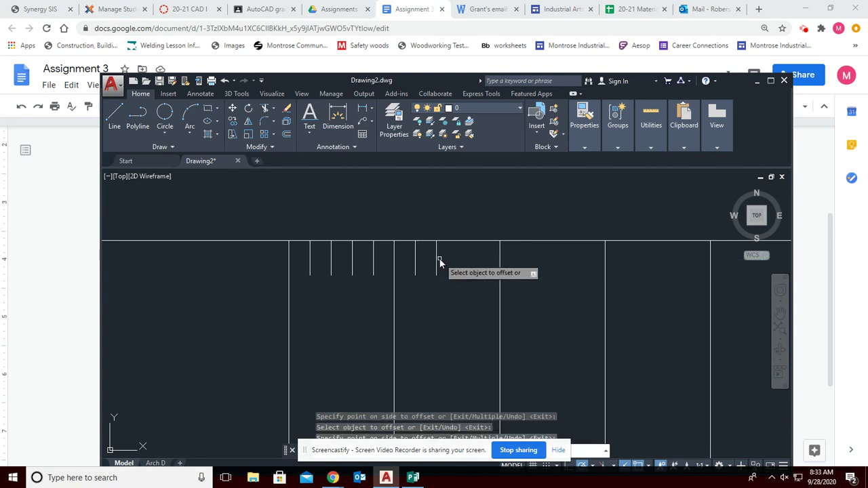
pyautogui.click(437, 259)
pyautogui.click(454, 261)
pyautogui.click(457, 261)
pyautogui.click(487, 258)
pyautogui.click(477, 260)
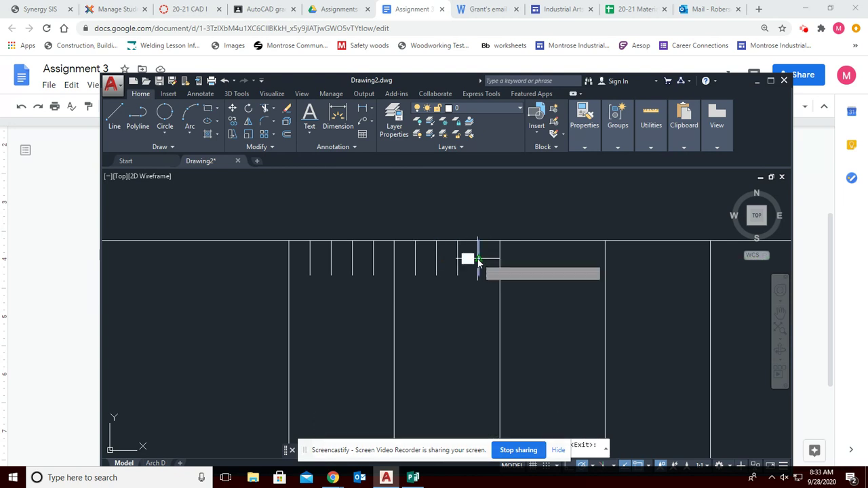
pyautogui.click(542, 263)
pyautogui.click(500, 262)
pyautogui.click(532, 262)
pyautogui.click(532, 261)
pyautogui.click(543, 271)
pyautogui.press('Escape')
pyautogui.scroll(-3, 550, 279)
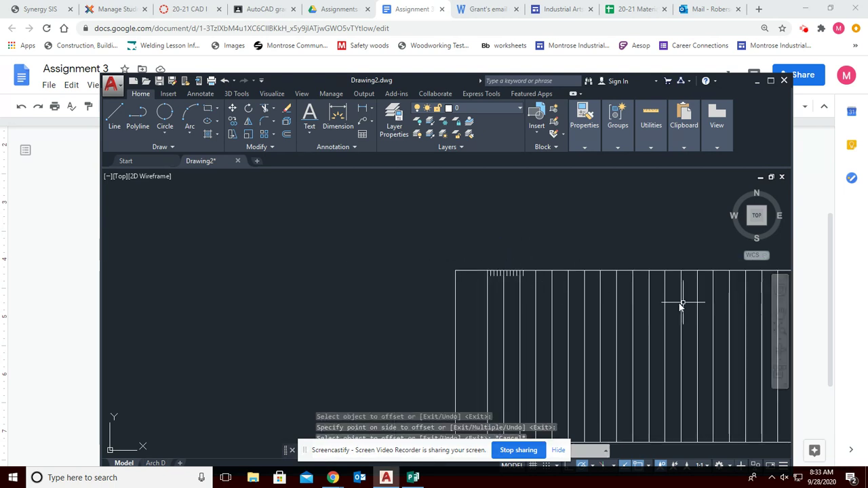
# Select all the top-sideline hash marks for MIRROR
pyautogui.moveTo(536, 288); pyautogui.dragTo(434, 243, button='middle')
pyautogui.press('Escape')
pyautogui.press('Escape')
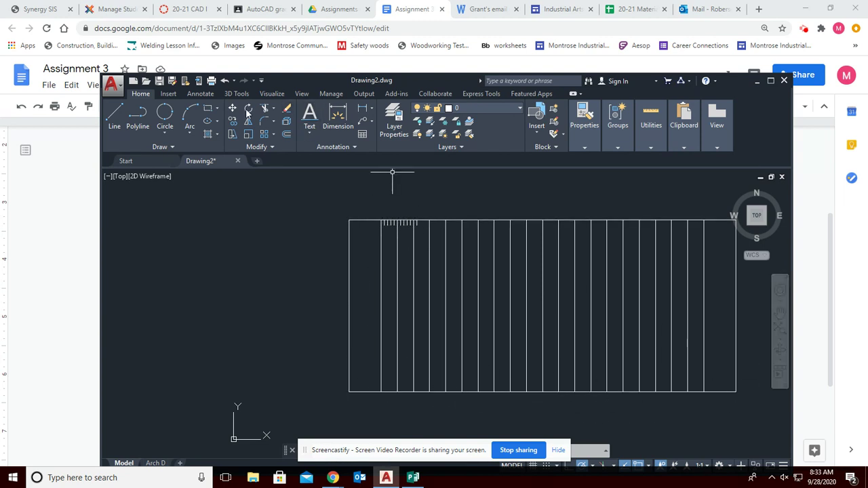
pyautogui.press('Escape')
pyautogui.press('Escape')
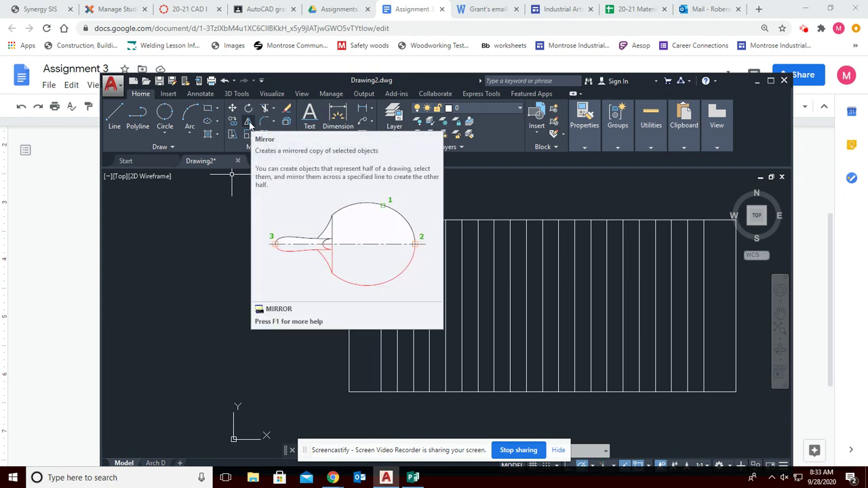
pyautogui.click(249, 125)
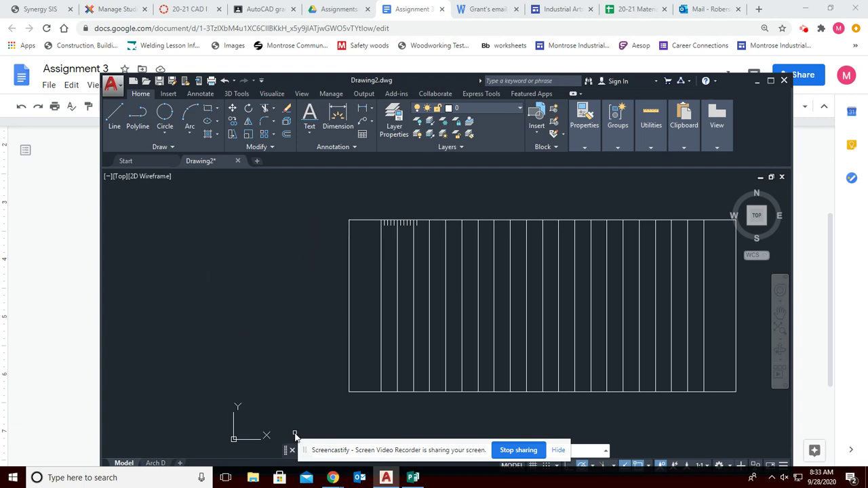
pyautogui.moveTo(447, 77); pyautogui.dragTo(418, 36)
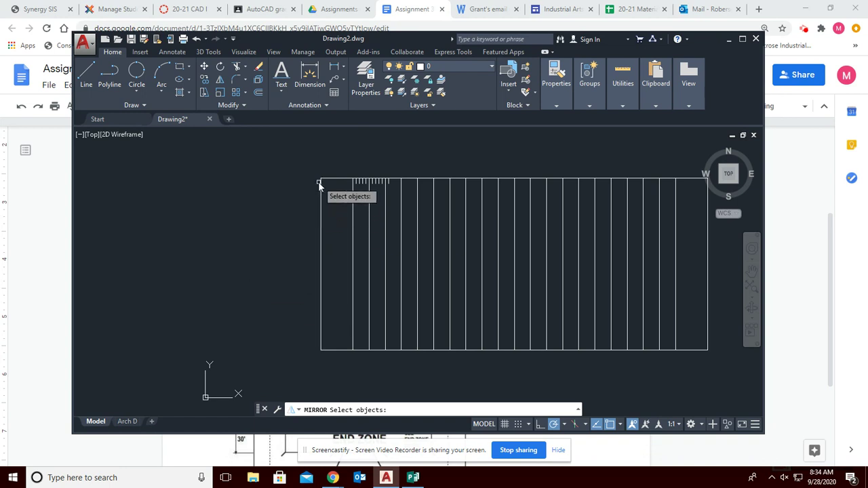
pyautogui.scroll(5, 373, 178)
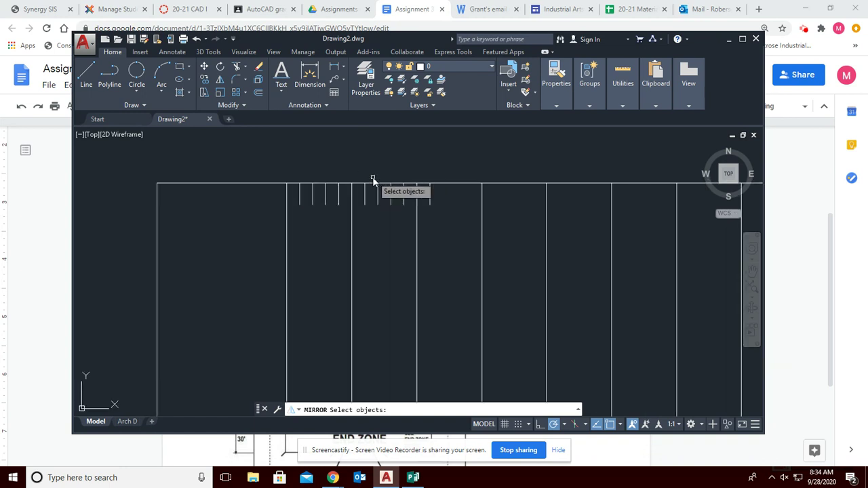
pyautogui.click(299, 197)
pyautogui.click(311, 197)
pyautogui.click(329, 197)
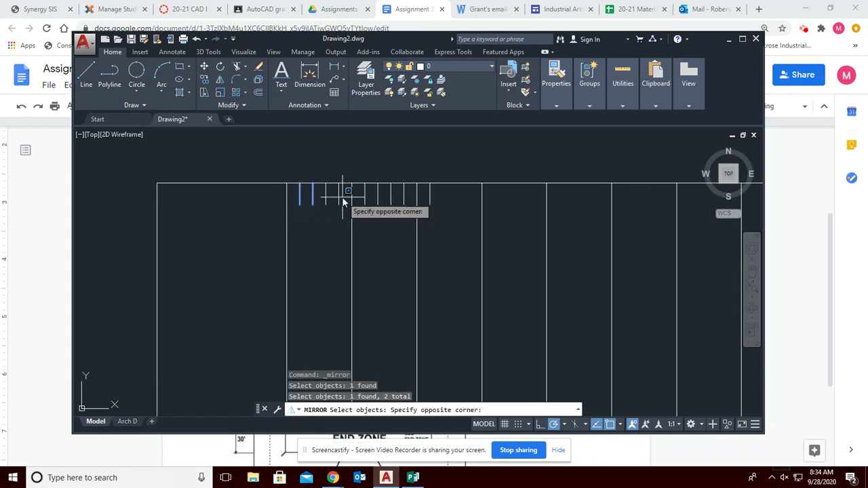
pyautogui.click(348, 197)
pyautogui.moveTo(307, 170)
pyautogui.mouseDown()
pyautogui.moveTo(459, 209)
pyautogui.moveTo(387, 233)
pyautogui.moveTo(299, 224)
pyautogui.mouseUp()
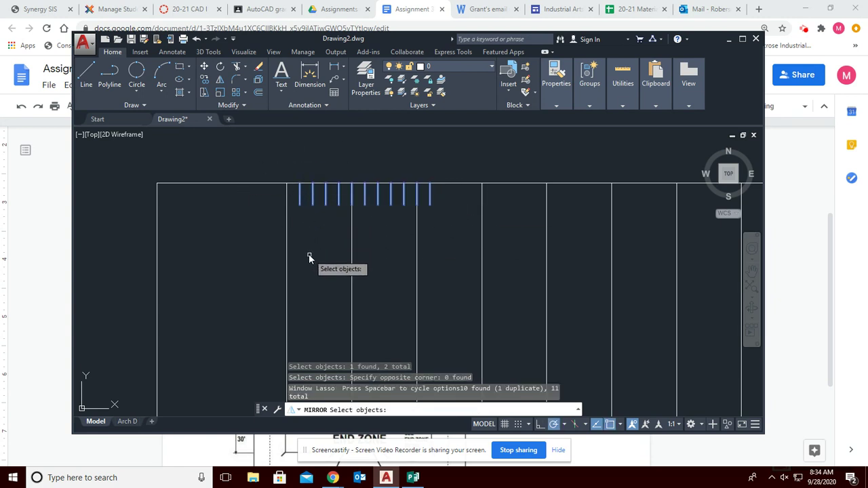
pyautogui.press('Return')
# Mirror them across the left-to-right edge midpoint line, keeping the originals
pyautogui.scroll(-5, 311, 263)
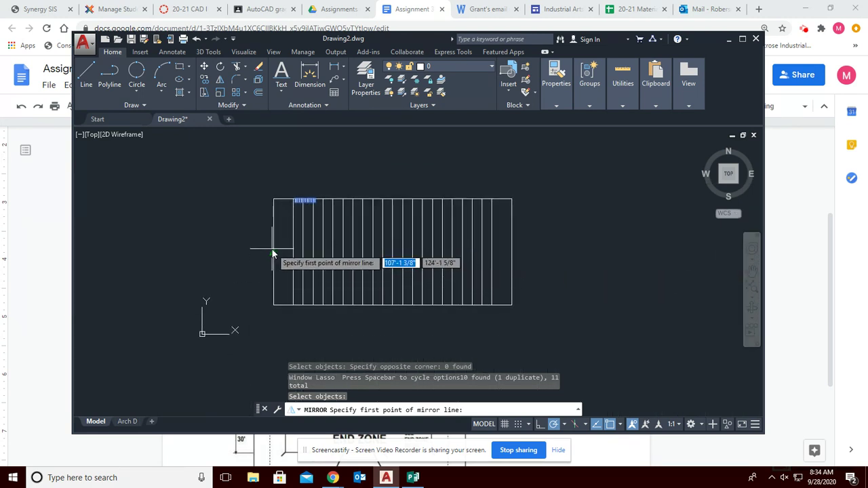
pyautogui.click(274, 252)
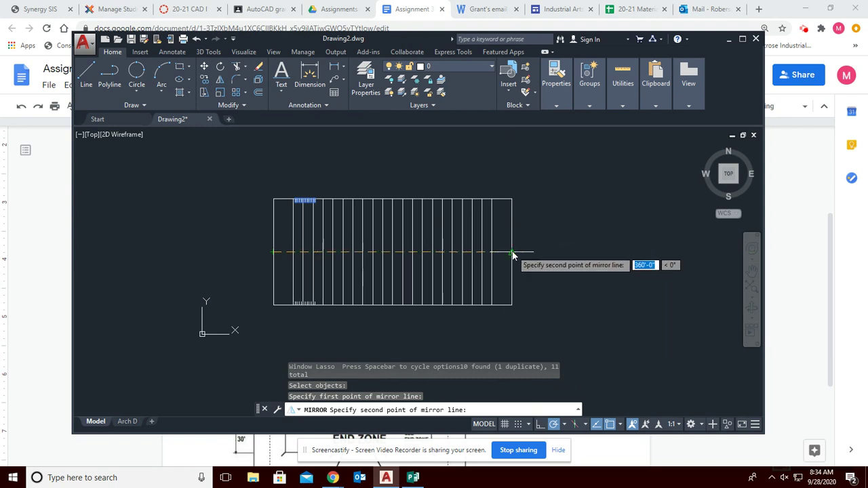
pyautogui.scroll(5, 512, 255)
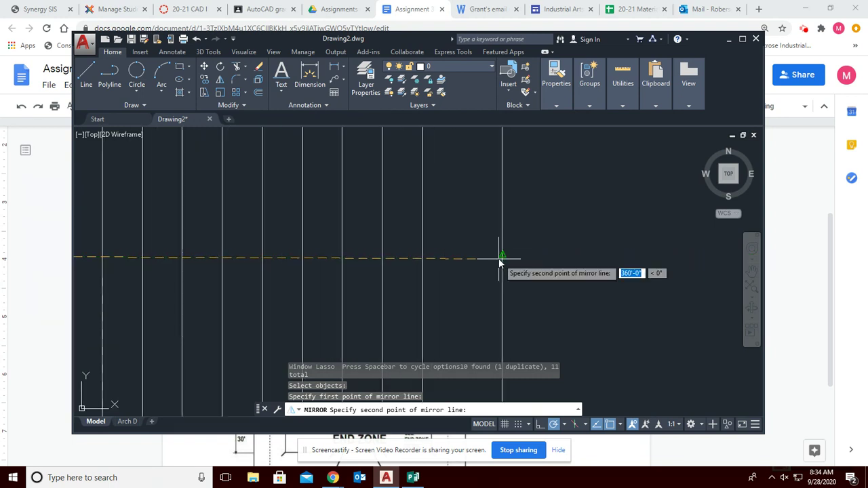
pyautogui.click(503, 258)
pyautogui.scroll(-5, 504, 258)
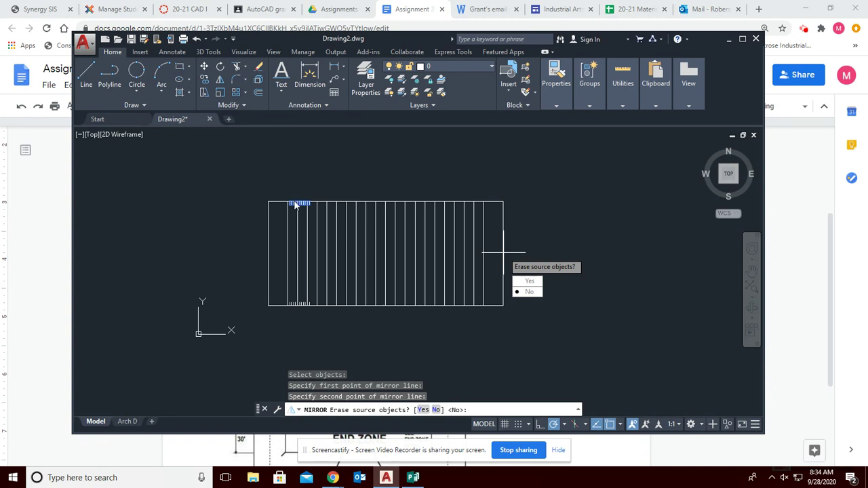
pyautogui.press('Return')
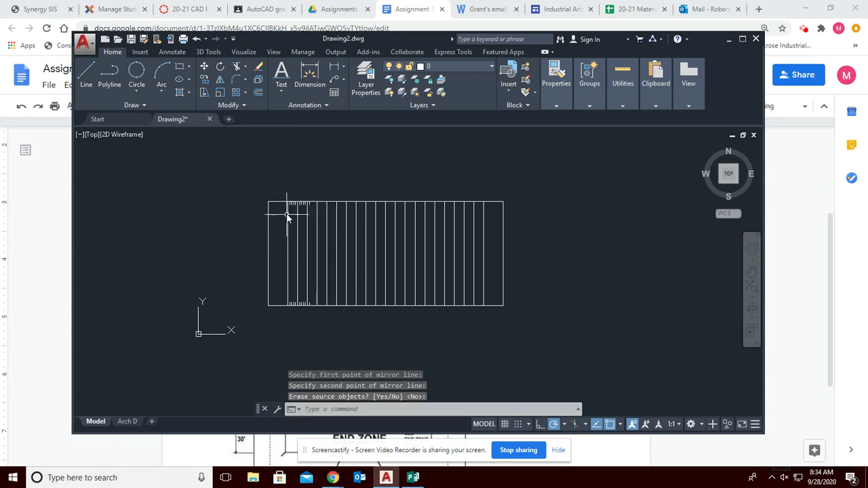
pyautogui.scroll(3, 297, 301)
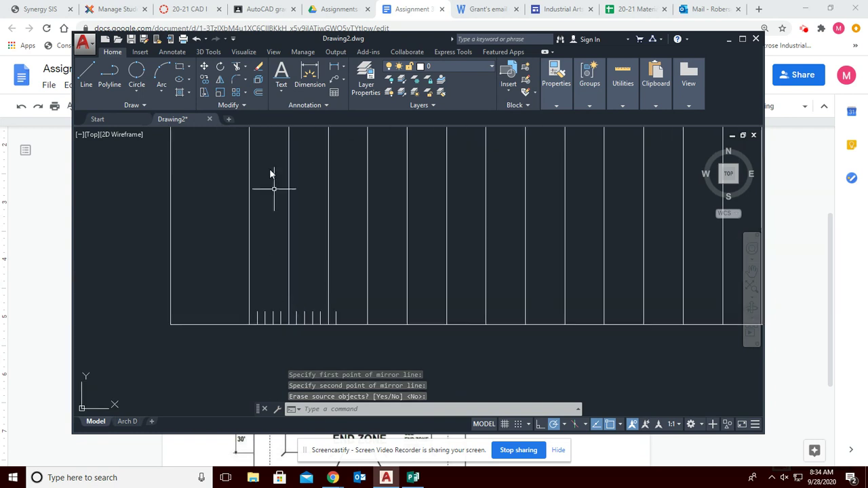
pyautogui.scroll(-3, 279, 235)
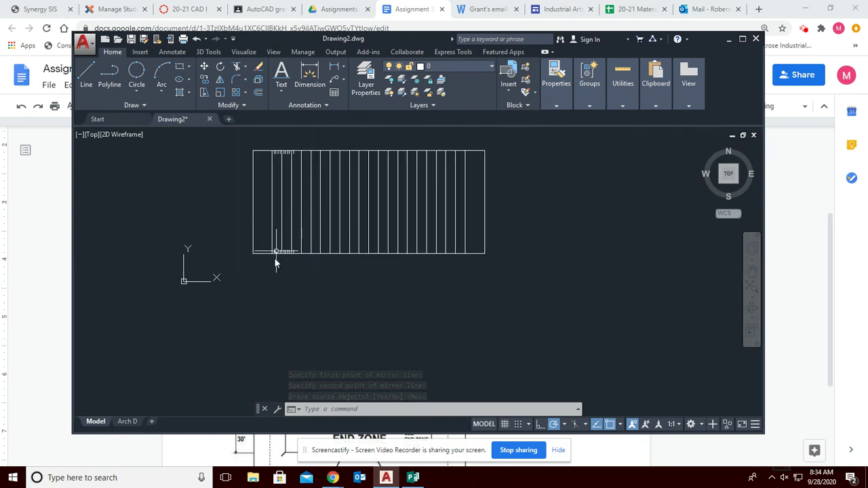
pyautogui.scroll(2, 283, 251)
pyautogui.scroll(2, 292, 204)
pyautogui.scroll(-5, 306, 204)
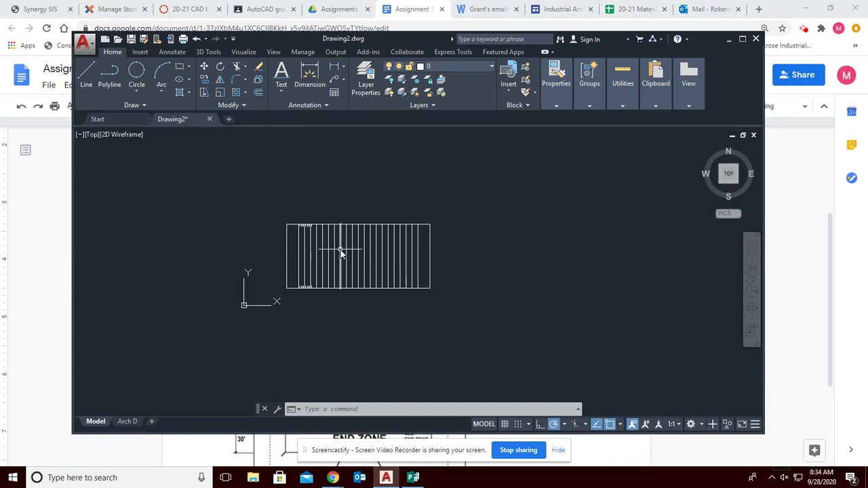
pyautogui.scroll(4, 326, 250)
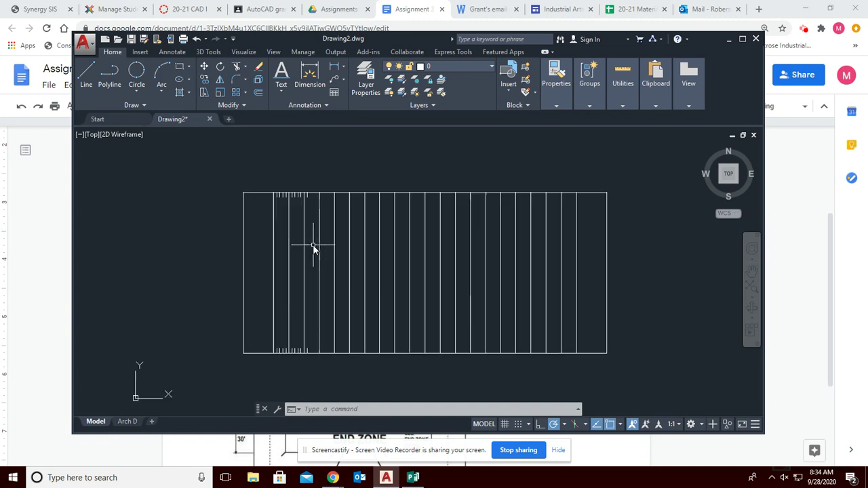
pyautogui.scroll(2, 271, 249)
pyautogui.scroll(-2, 272, 248)
pyautogui.moveTo(306, 276); pyautogui.dragTo(281, 275, button='middle')
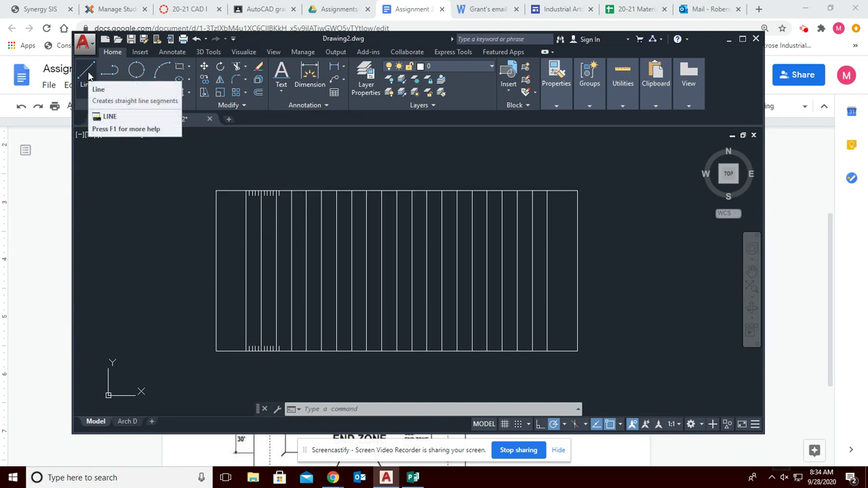
pyautogui.click(88, 75)
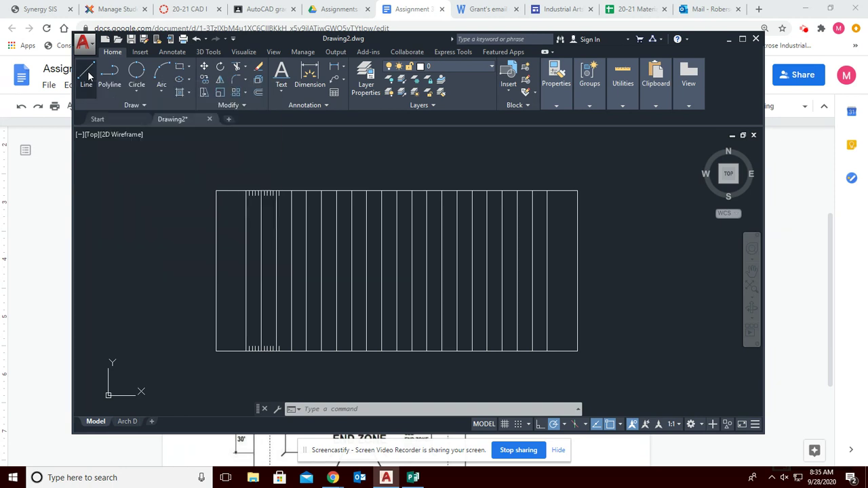
pyautogui.scroll(4, 289, 271)
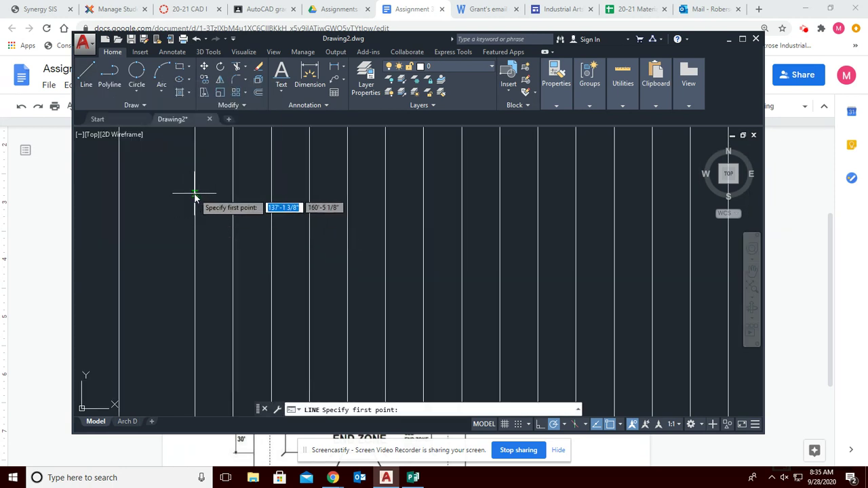
pyautogui.click(194, 195)
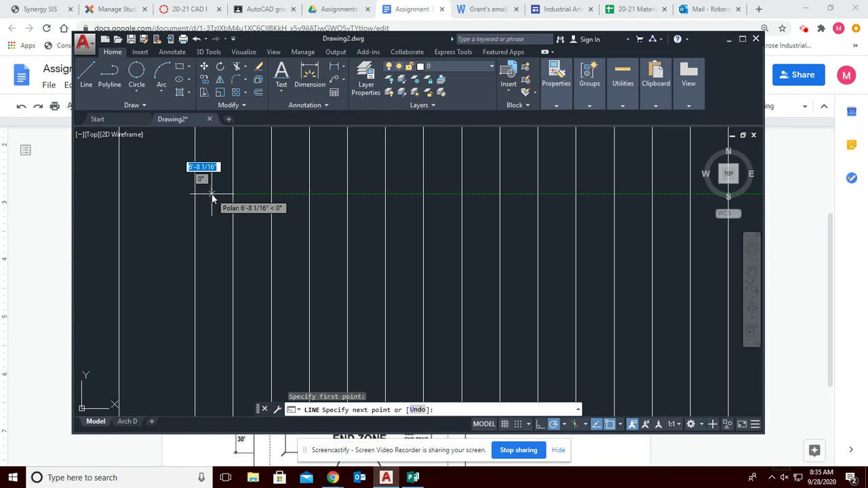
pyautogui.press('Escape')
pyautogui.scroll(-3, 215, 189)
pyautogui.moveTo(203, 146)
pyautogui.mouseDown()
pyautogui.moveTo(231, 133)
pyautogui.moveTo(270, 138)
pyautogui.moveTo(254, 158)
pyautogui.moveTo(200, 170)
pyautogui.mouseUp()
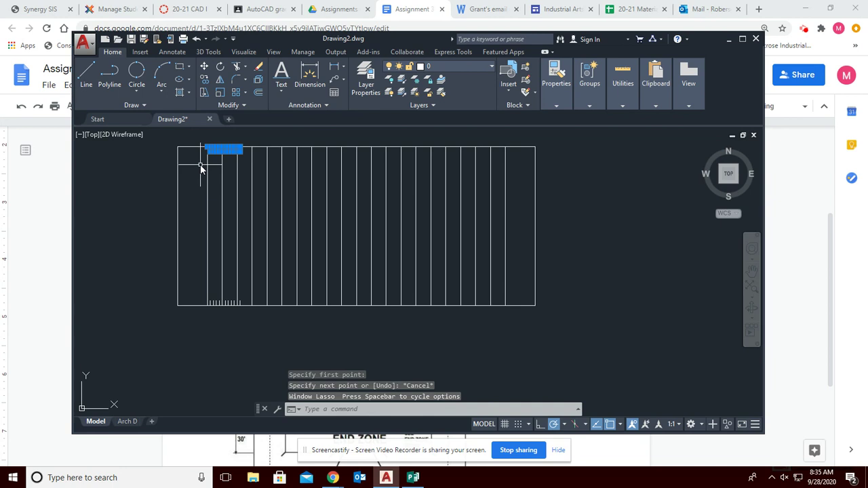
pyautogui.press('Escape')
pyautogui.press('Escape')
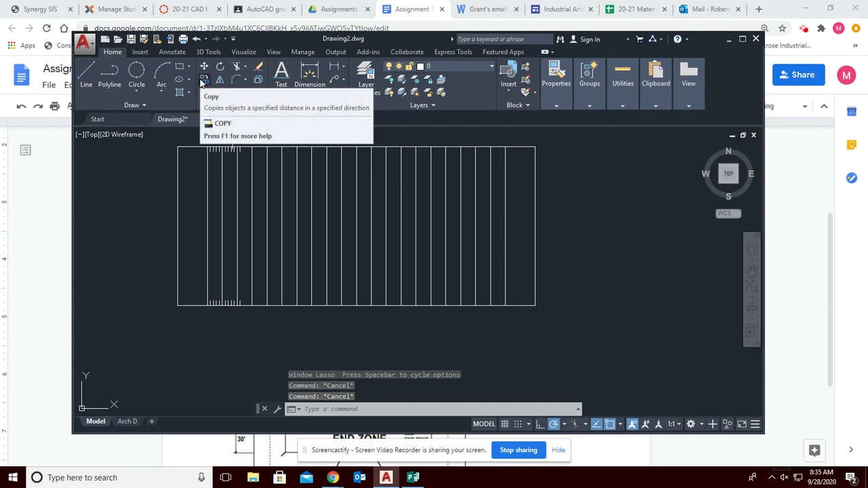
# Copy the top sideline hash marks 35' down into the field
pyautogui.moveTo(193, 139)
pyautogui.mouseDown()
pyautogui.moveTo(239, 133)
pyautogui.moveTo(274, 150)
pyautogui.moveTo(206, 163)
pyautogui.mouseUp()
pyautogui.click(205, 80)
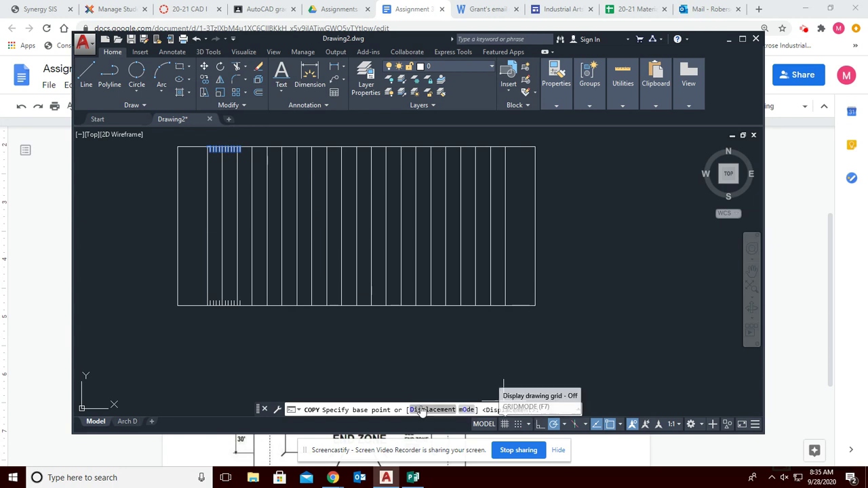
pyautogui.scroll(5, 181, 171)
pyautogui.scroll(-5, 383, 207)
pyautogui.scroll(4, 334, 306)
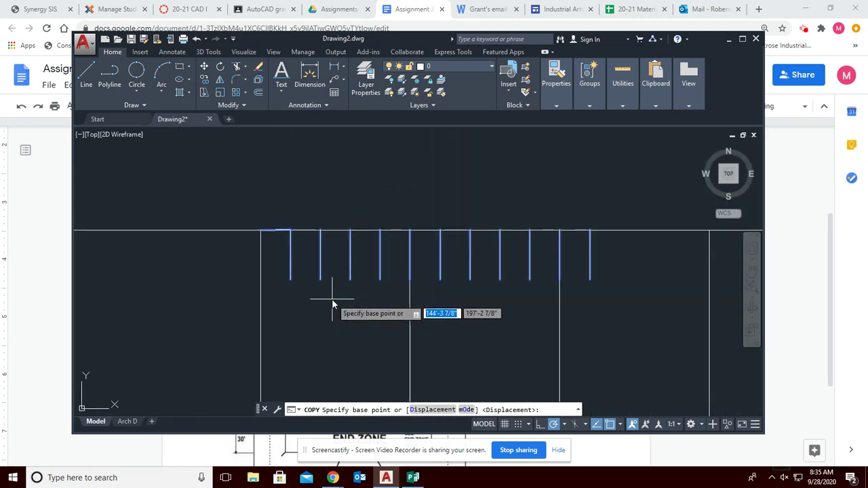
pyautogui.click(261, 231)
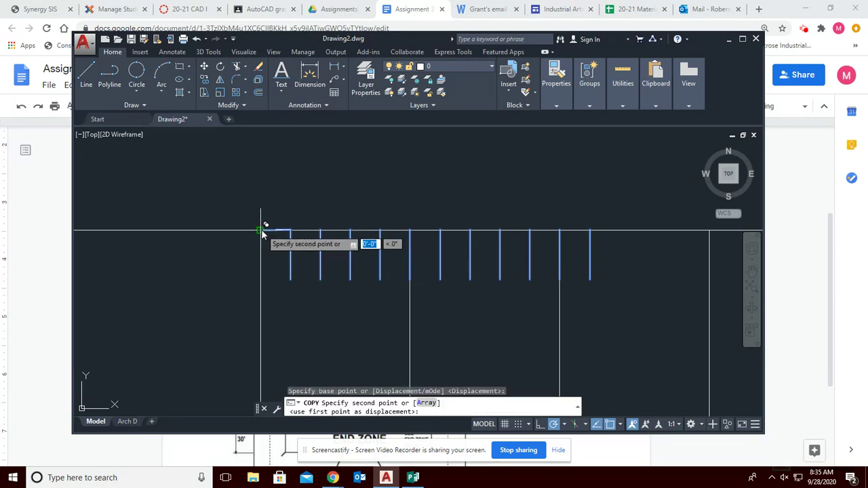
pyautogui.scroll(-5, 263, 234)
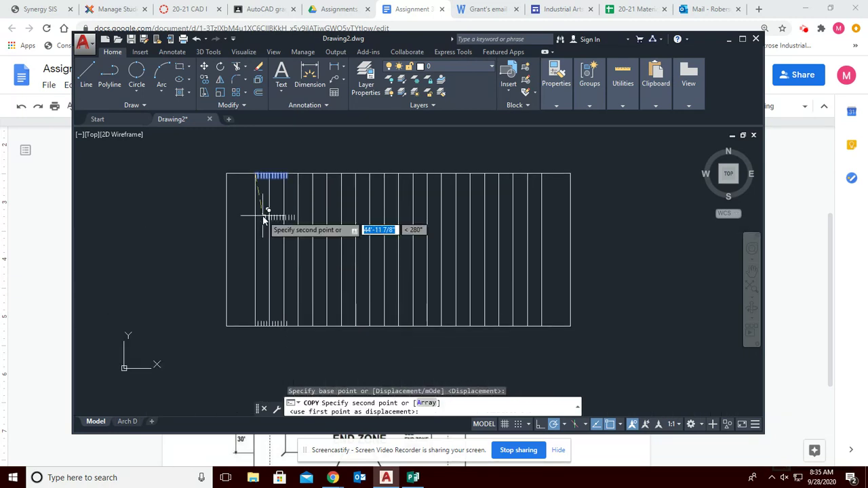
pyautogui.scroll(5, 261, 215)
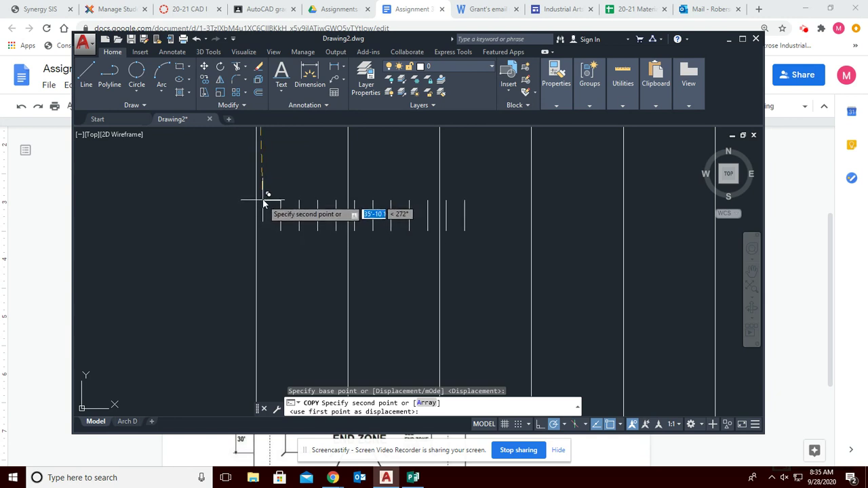
pyautogui.write('35')
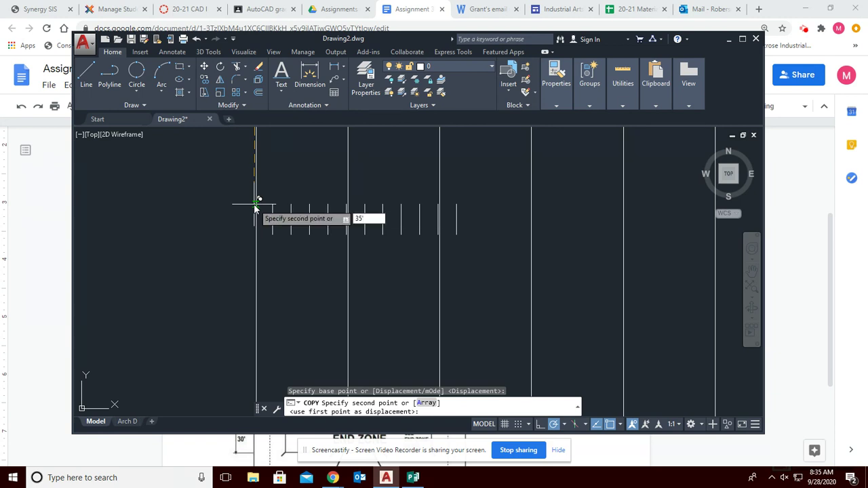
pyautogui.press('Return')
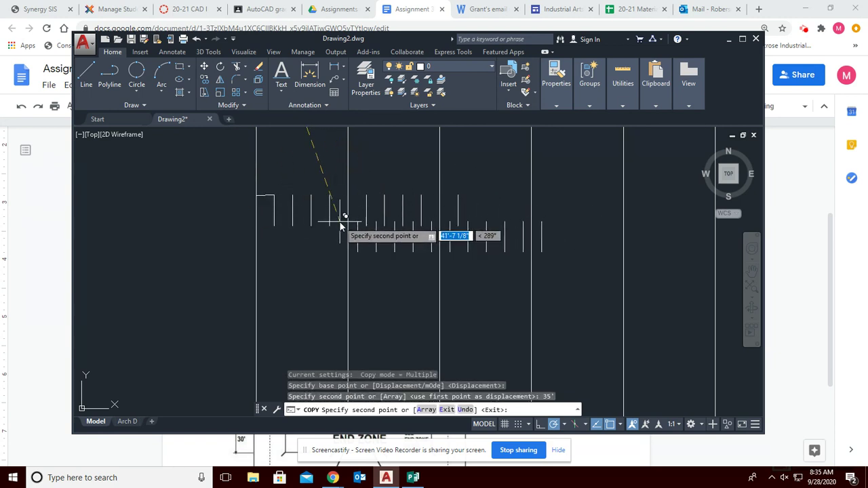
pyautogui.press('Escape')
# Delete the stray short line at the left of the field
pyautogui.click(269, 197)
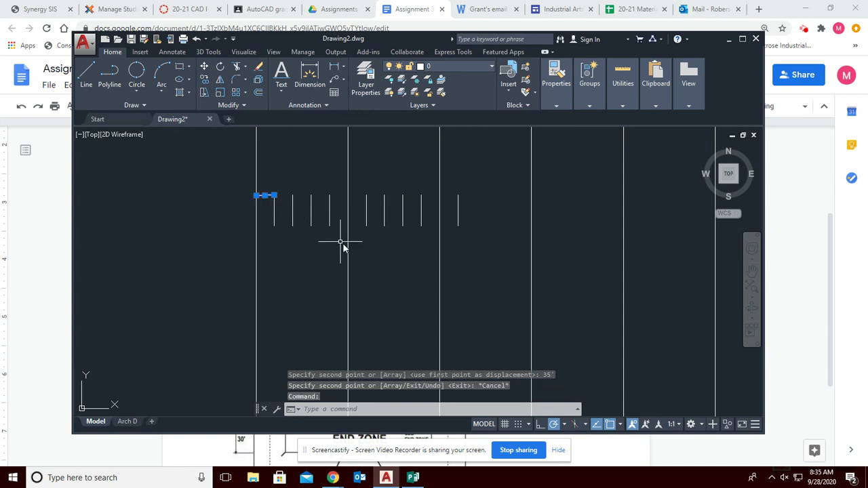
pyautogui.press('Delete')
pyautogui.scroll(-3, 420, 270)
pyautogui.scroll(-3, 428, 269)
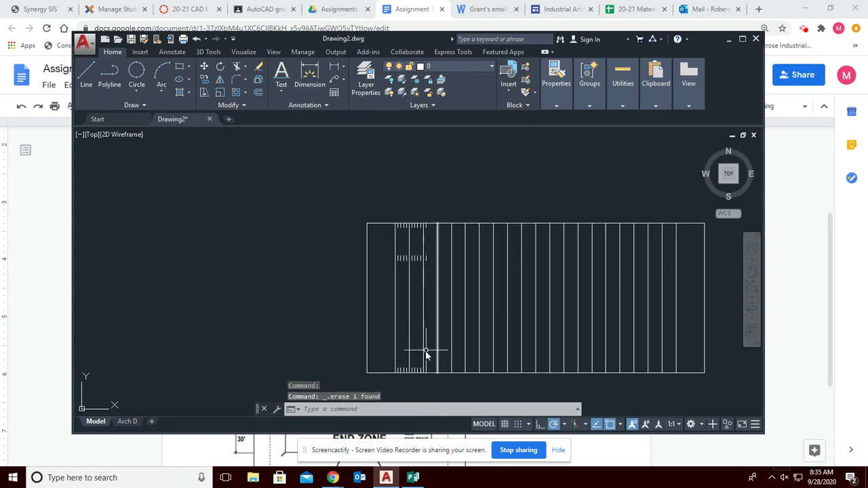
pyautogui.scroll(2, 412, 270)
# Delete the 35' hash-mark row and copy the top hash marks 50' in instead
pyautogui.moveTo(351, 237)
pyautogui.mouseDown()
pyautogui.moveTo(435, 285)
pyautogui.moveTo(339, 272)
pyautogui.mouseUp()
pyautogui.press('Delete')
pyautogui.moveTo(370, 178)
pyautogui.mouseDown()
pyautogui.moveTo(432, 188)
pyautogui.moveTo(445, 209)
pyautogui.moveTo(402, 233)
pyautogui.moveTo(365, 233)
pyautogui.mouseUp()
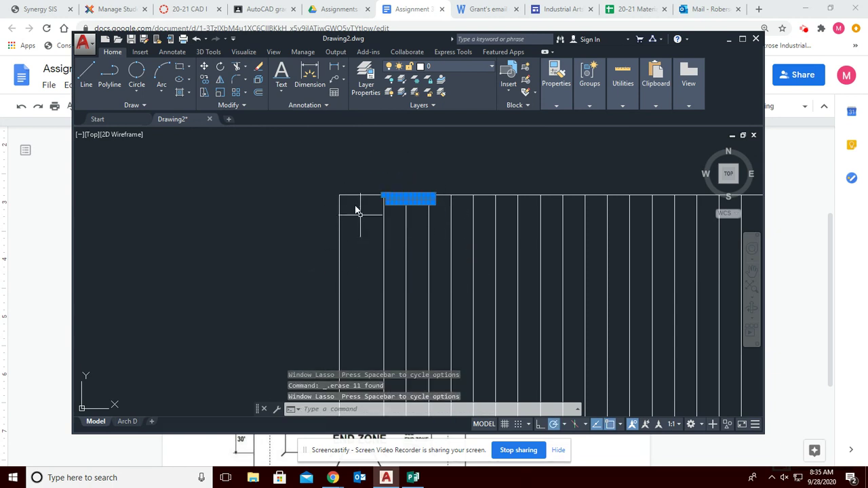
pyautogui.click(204, 79)
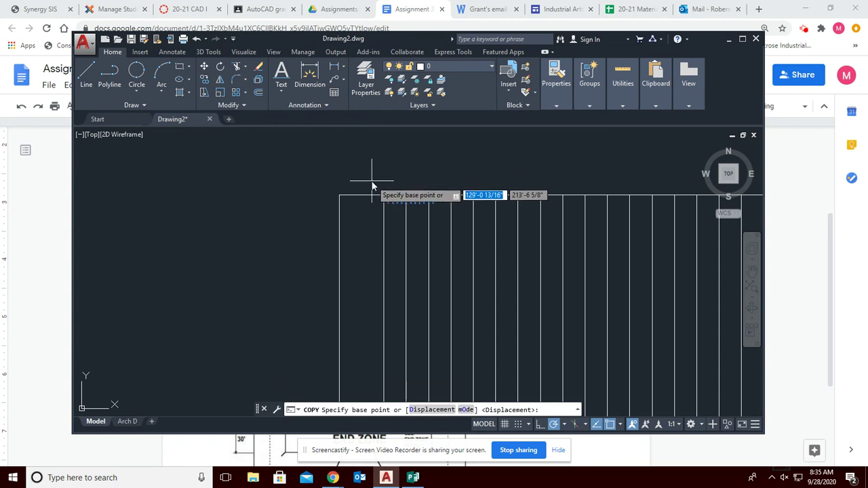
pyautogui.click(385, 198)
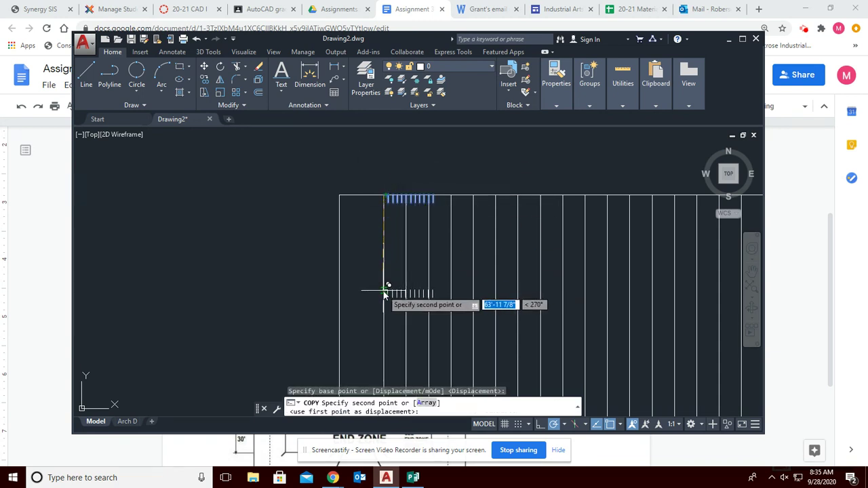
pyautogui.scroll(-5, 385, 294)
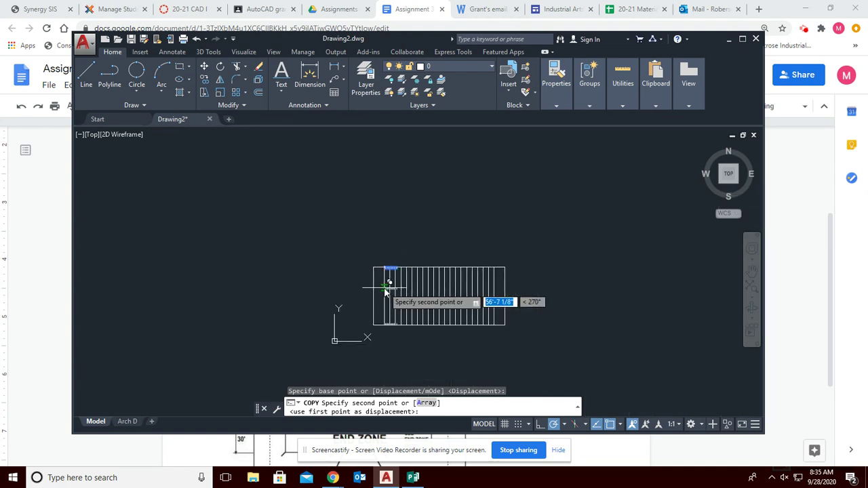
pyautogui.write('50')
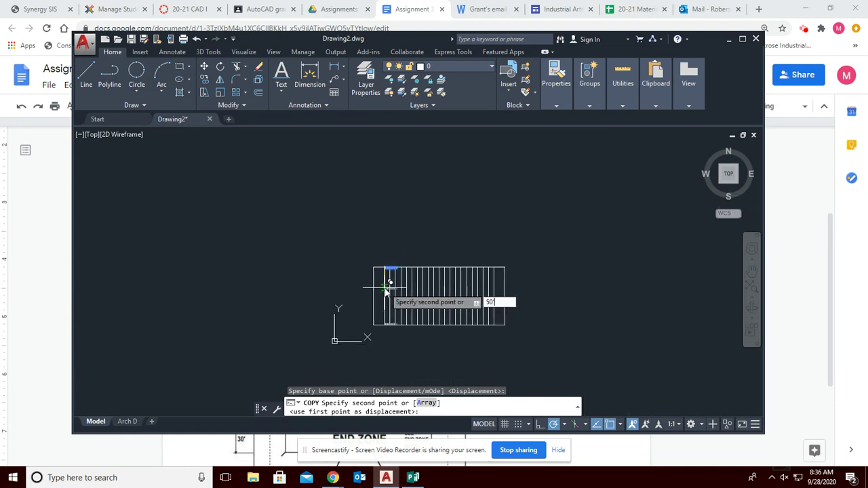
pyautogui.write("'")
pyautogui.press('Return')
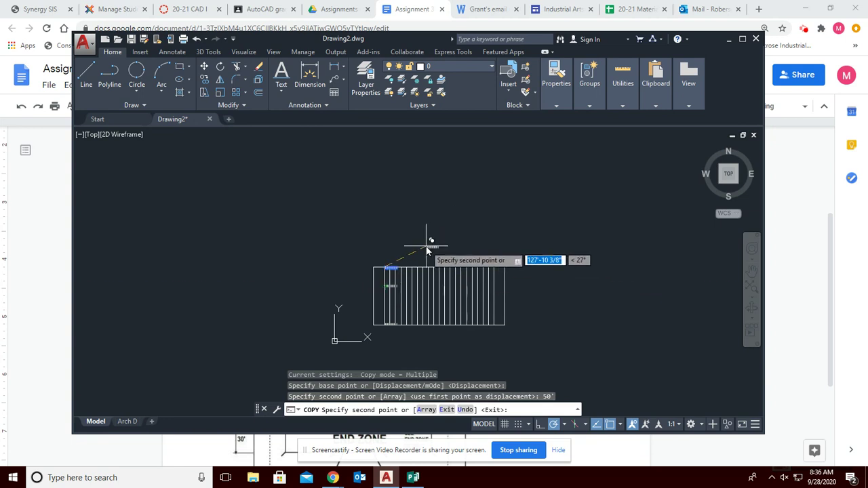
pyautogui.press('Escape')
pyautogui.scroll(3, 401, 277)
pyautogui.scroll(-2, 395, 283)
pyautogui.moveTo(386, 319); pyautogui.dragTo(388, 243, button='middle')
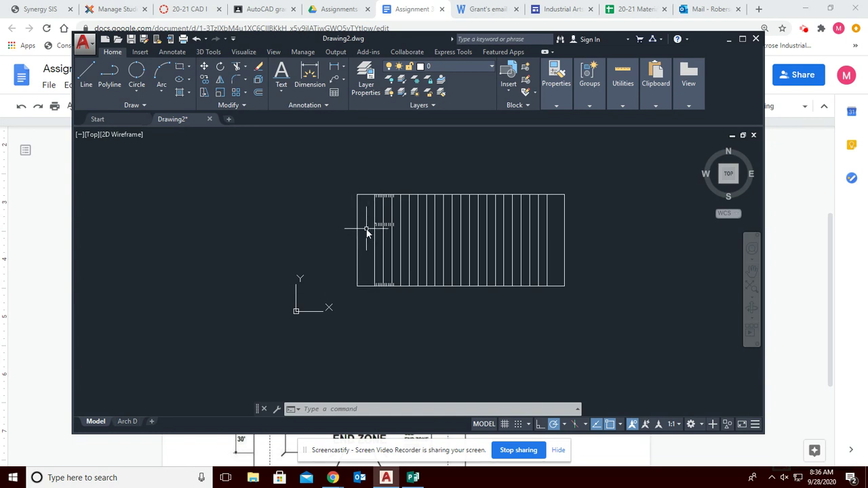
pyautogui.scroll(2, 391, 238)
pyautogui.scroll(2, 391, 234)
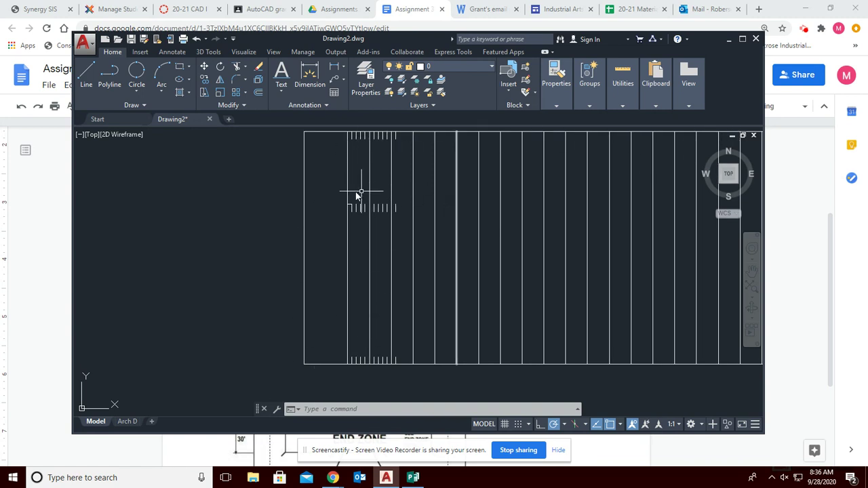
# Mirror the inner hash-mark row across the field's horizontal centreline, keeping the original
pyautogui.click(219, 80)
pyautogui.moveTo(321, 182)
pyautogui.mouseDown()
pyautogui.moveTo(415, 190)
pyautogui.moveTo(435, 216)
pyautogui.moveTo(340, 235)
pyautogui.mouseUp()
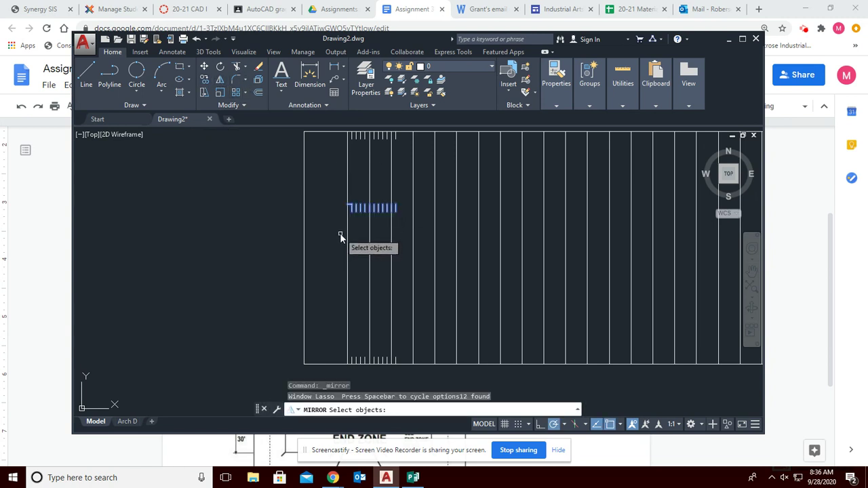
pyautogui.press('Return')
pyautogui.click(304, 248)
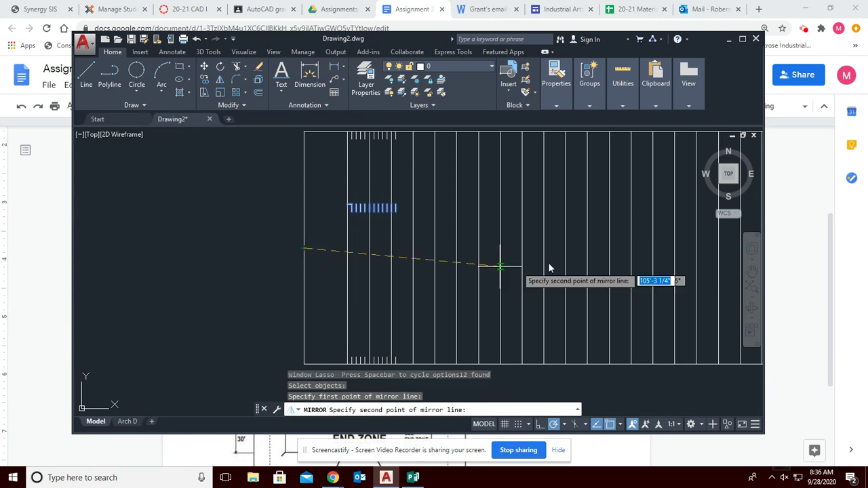
pyautogui.click(591, 253)
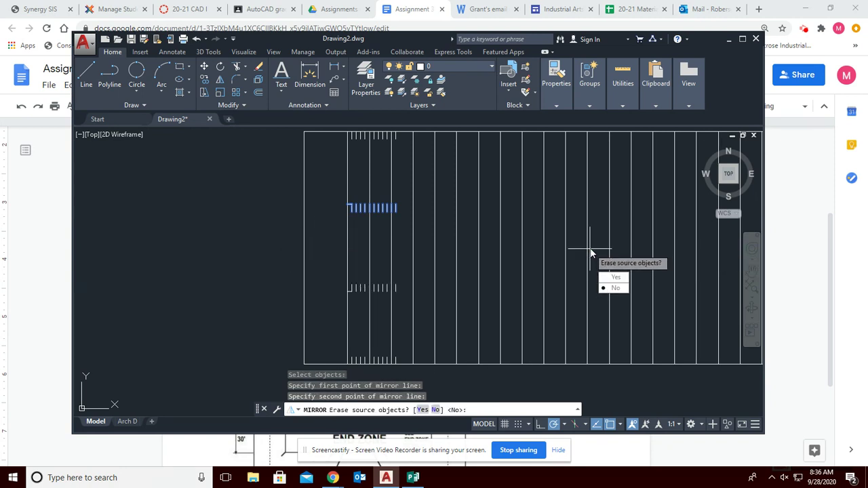
pyautogui.press('Return')
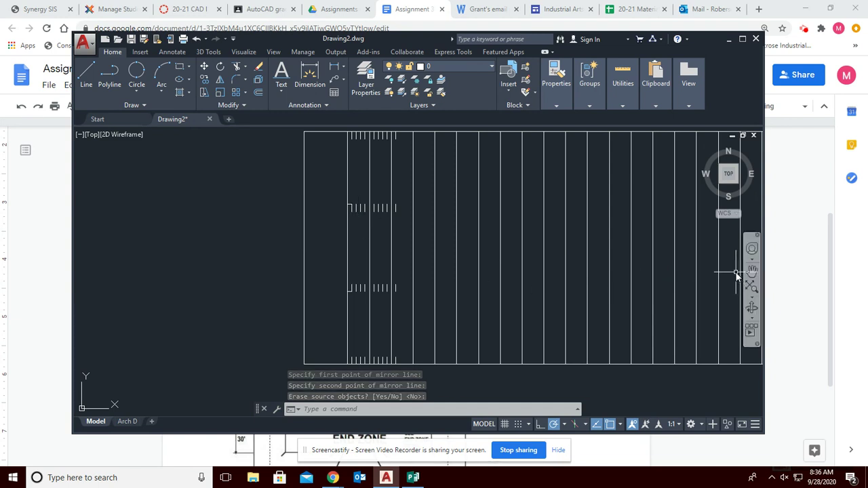
pyautogui.scroll(-2, 594, 212)
pyautogui.moveTo(595, 219)
pyautogui.mouseDown(button='middle')
pyautogui.moveTo(473, 246)
pyautogui.moveTo(411, 244)
pyautogui.mouseUp(button='middle')
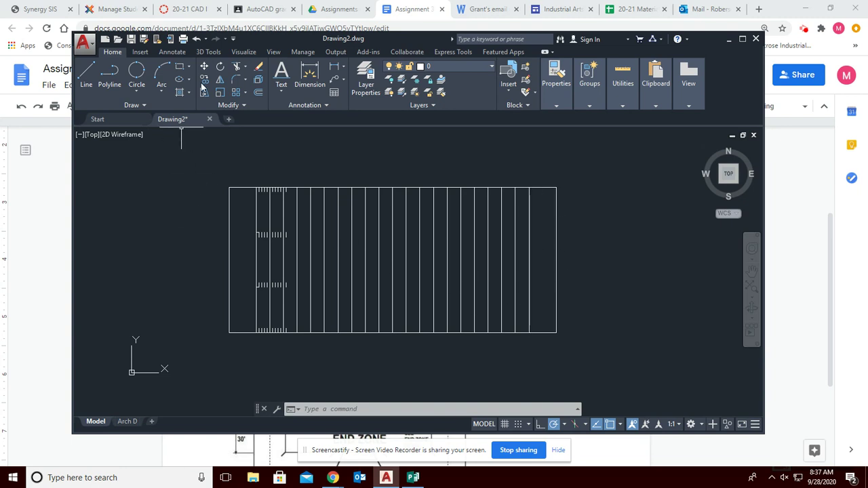
pyautogui.press('Escape')
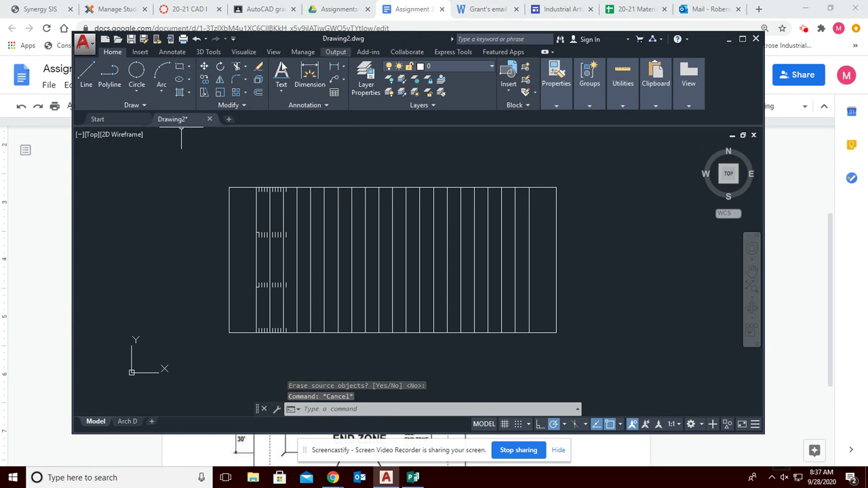
pyautogui.click(284, 91)
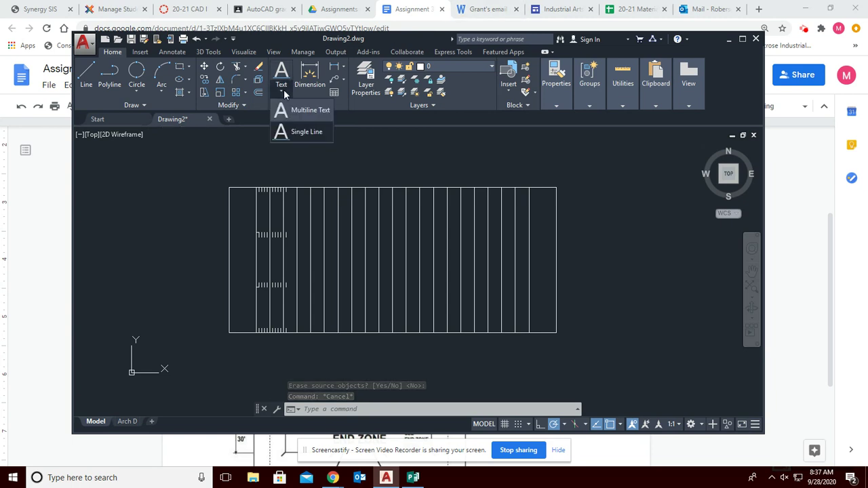
pyautogui.click(282, 132)
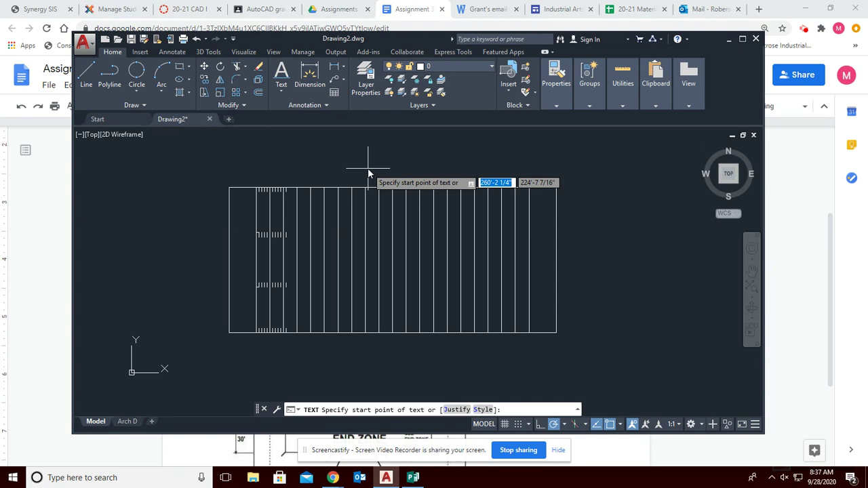
pyautogui.click(410, 171)
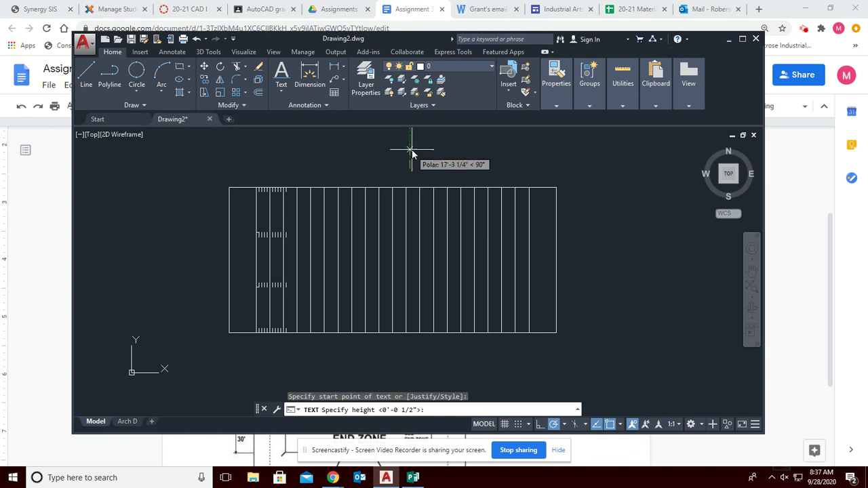
pyautogui.click(412, 156)
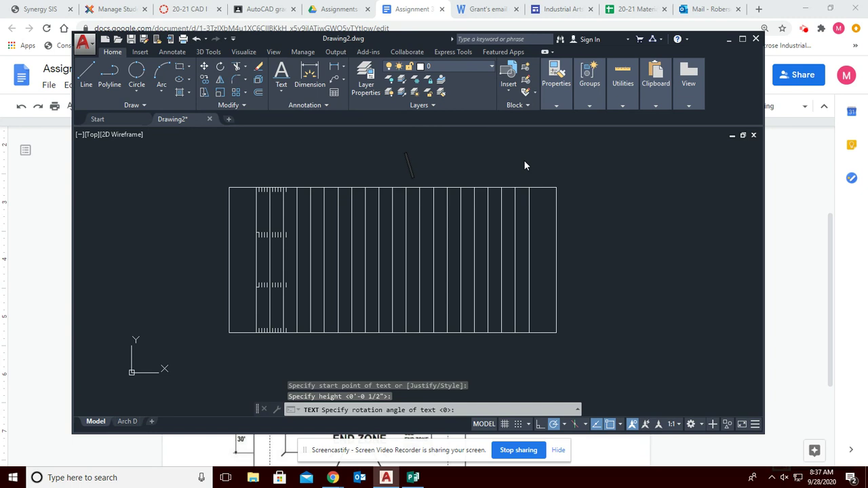
pyautogui.write('skdjhfasj')
pyautogui.press('Return')
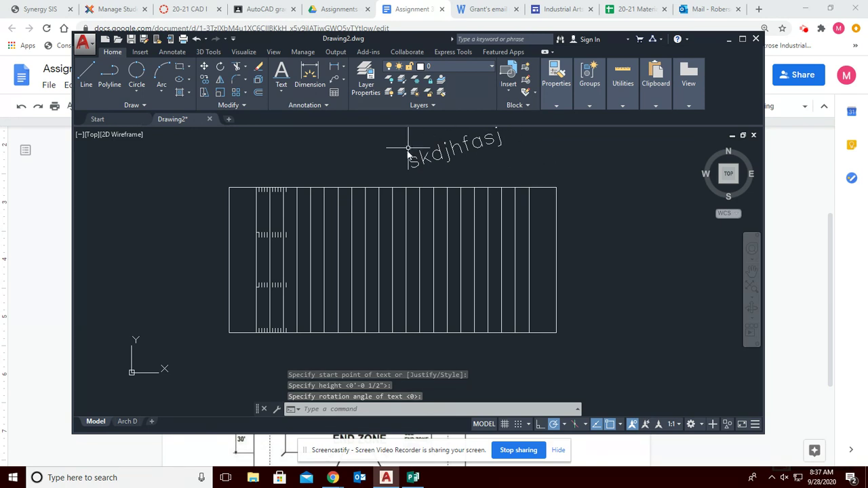
pyautogui.click(456, 154)
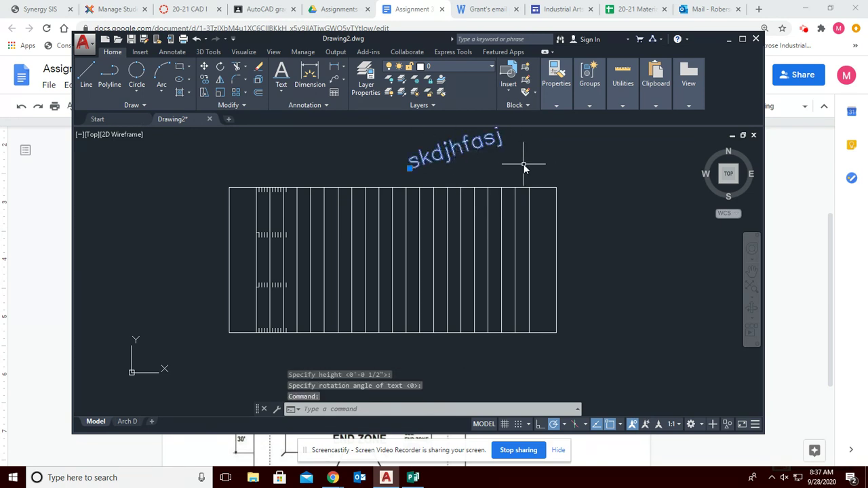
pyautogui.press('Delete')
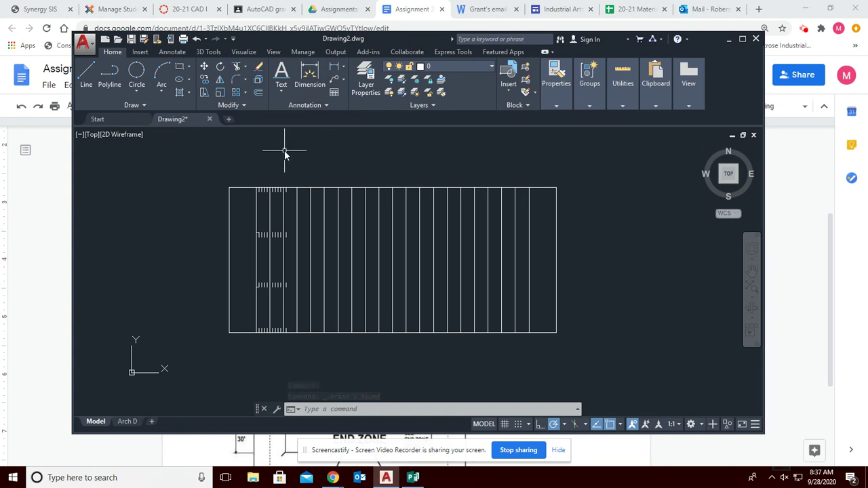
pyautogui.click(246, 188)
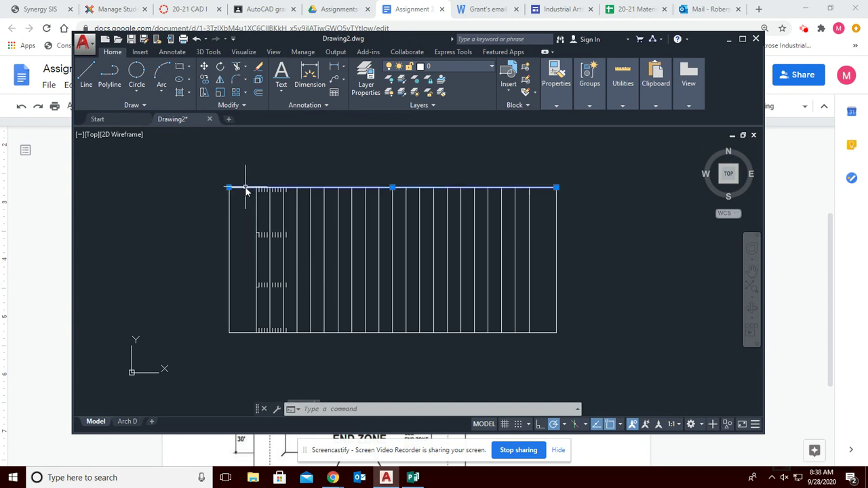
pyautogui.press('Escape')
pyautogui.press('Escape')
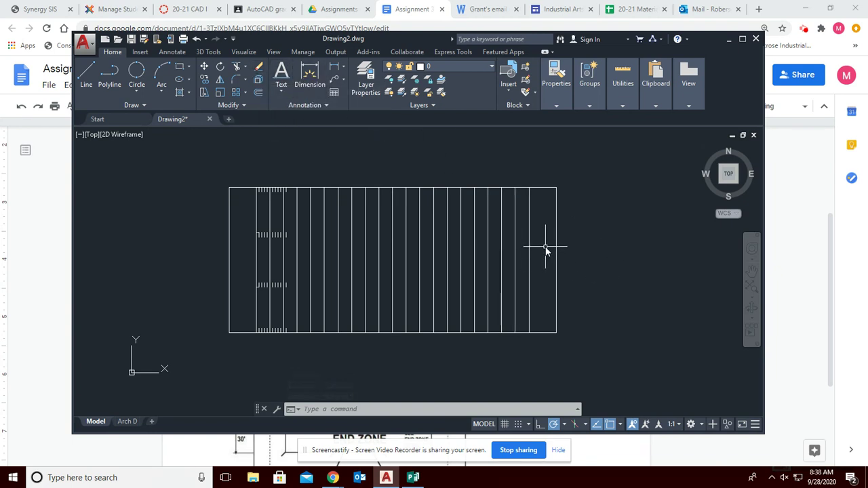
# Place single-line text 'RAMS' rotated to 270° in the right end zone
pyautogui.scroll(5, 546, 251)
pyautogui.scroll(-3, 547, 246)
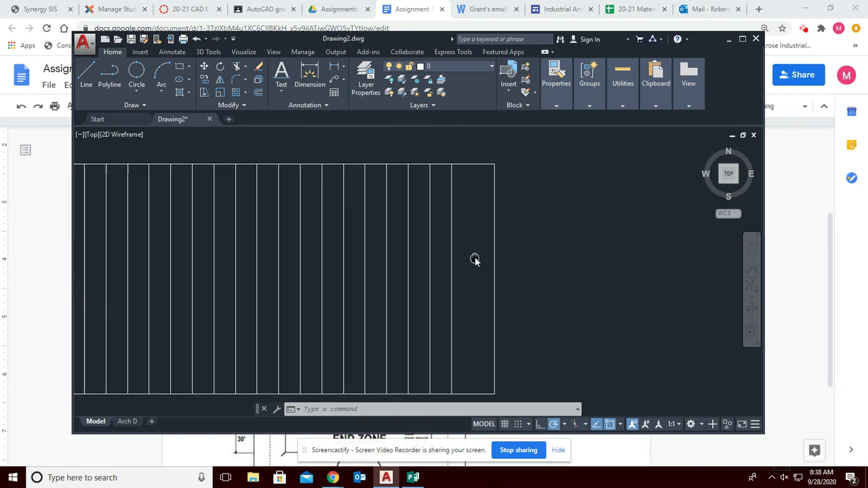
pyautogui.click(282, 89)
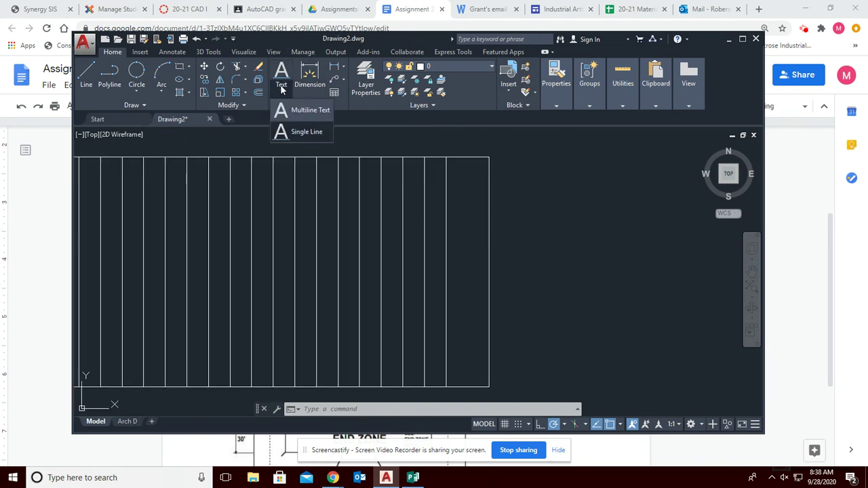
pyautogui.click(301, 131)
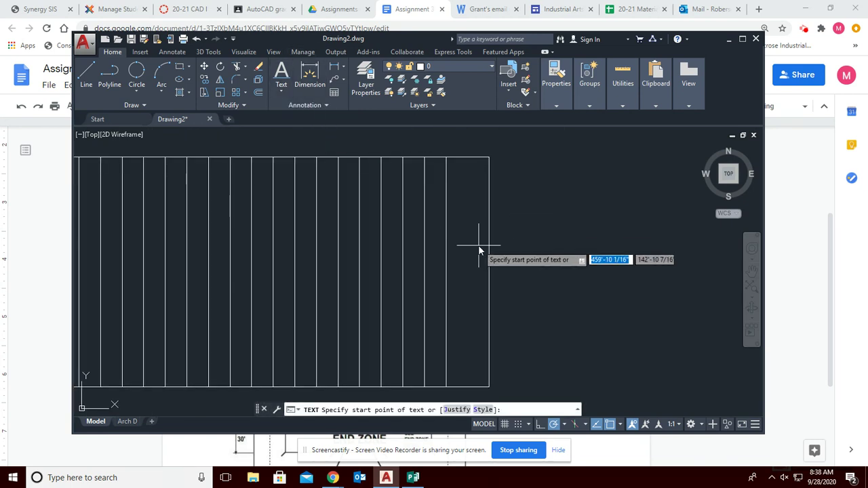
pyautogui.click(455, 208)
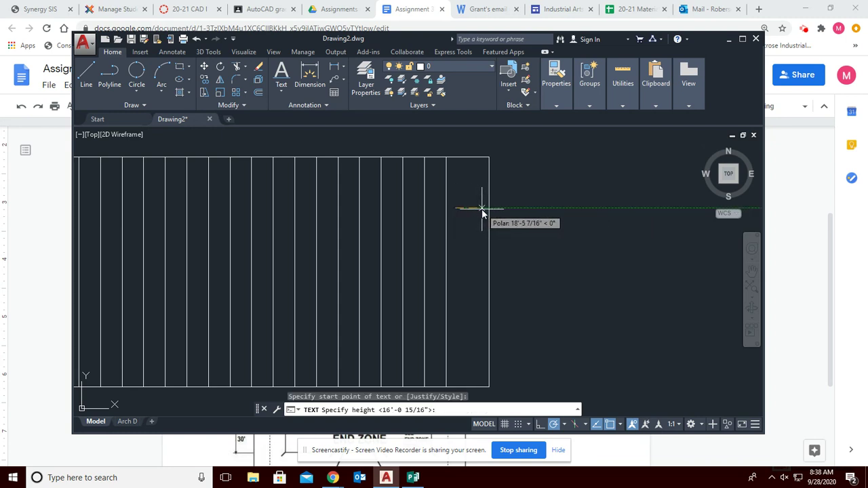
pyautogui.click(482, 214)
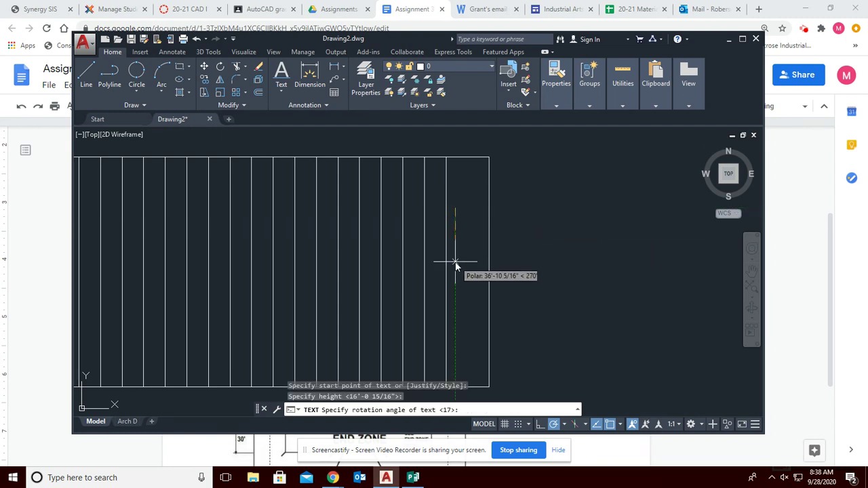
pyautogui.press('Return')
pyautogui.write('R')
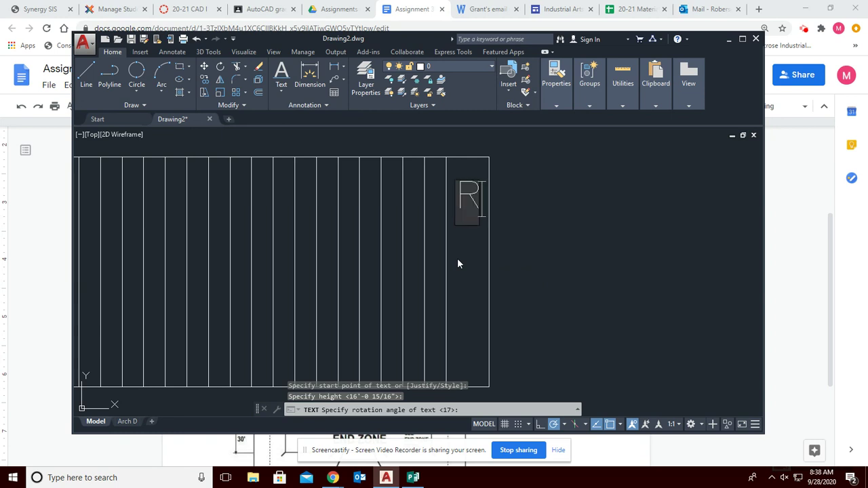
pyautogui.write('AMS')
pyautogui.click(659, 284)
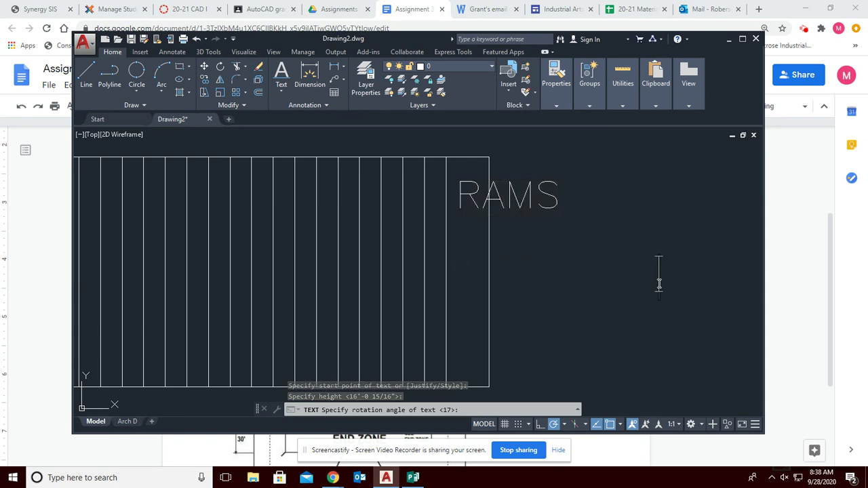
pyautogui.press('Return')
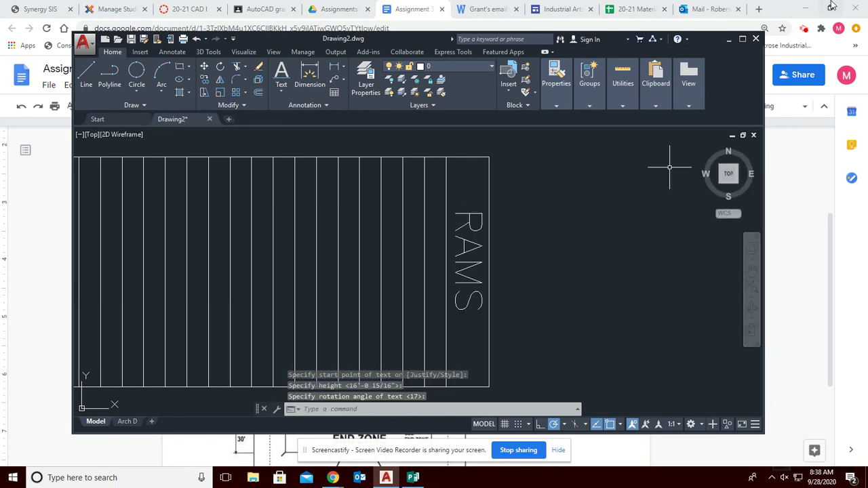
pyautogui.scroll(-2, 477, 210)
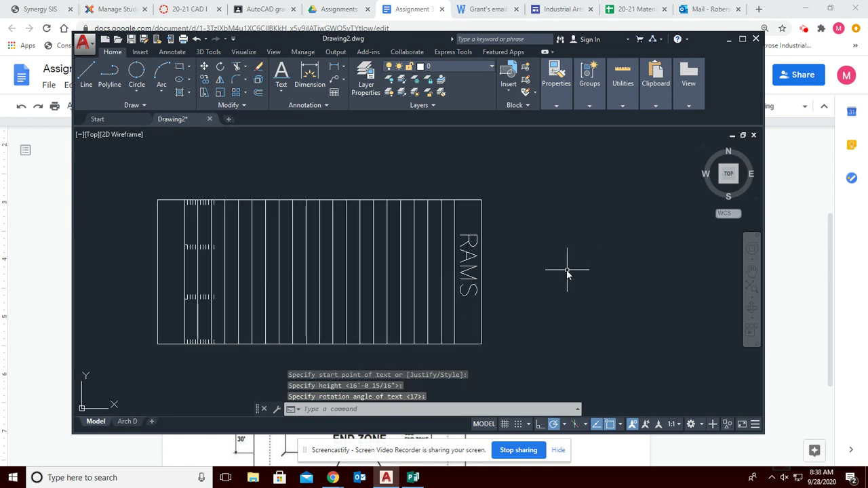
# Shift the RAMS text slightly down to centre it in the right end zone
pyautogui.click(205, 68)
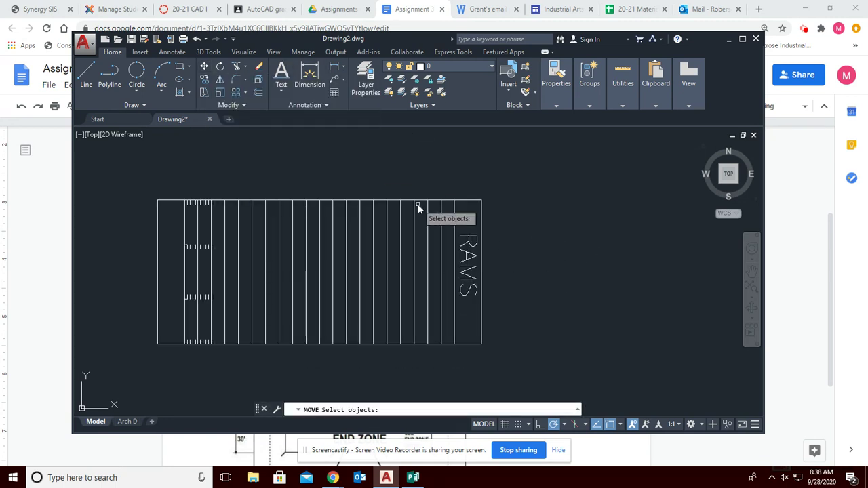
pyautogui.click(468, 255)
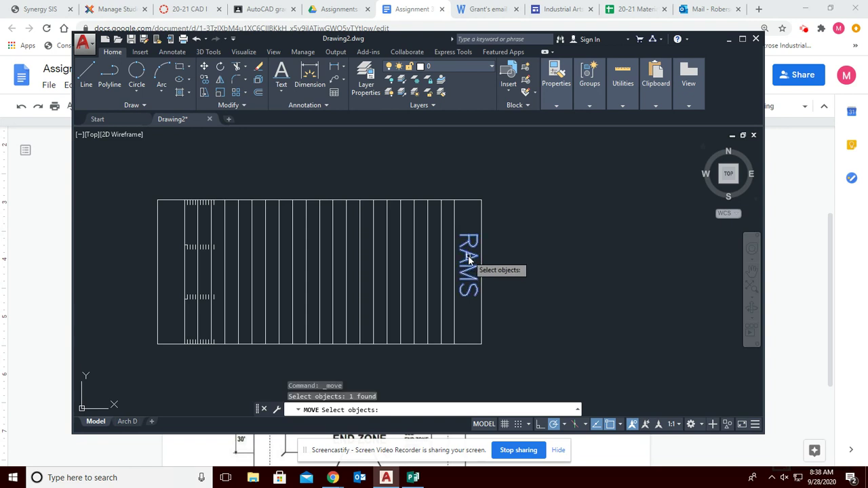
pyautogui.press('Return')
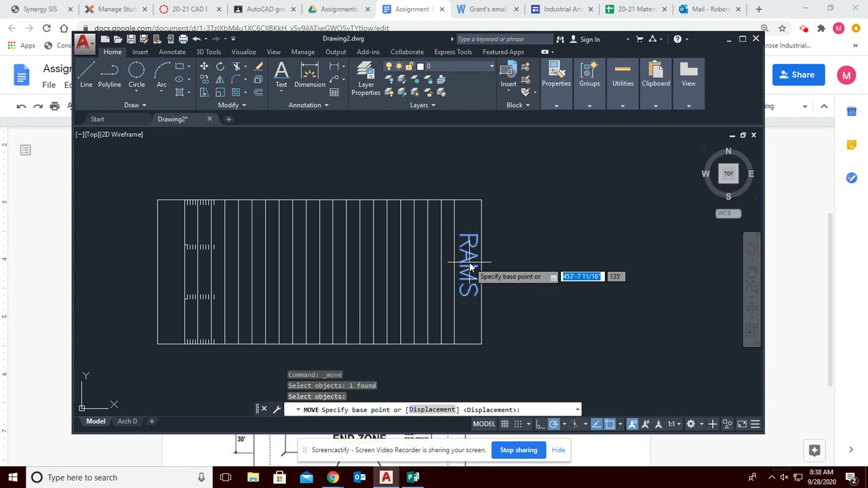
pyautogui.click(470, 267)
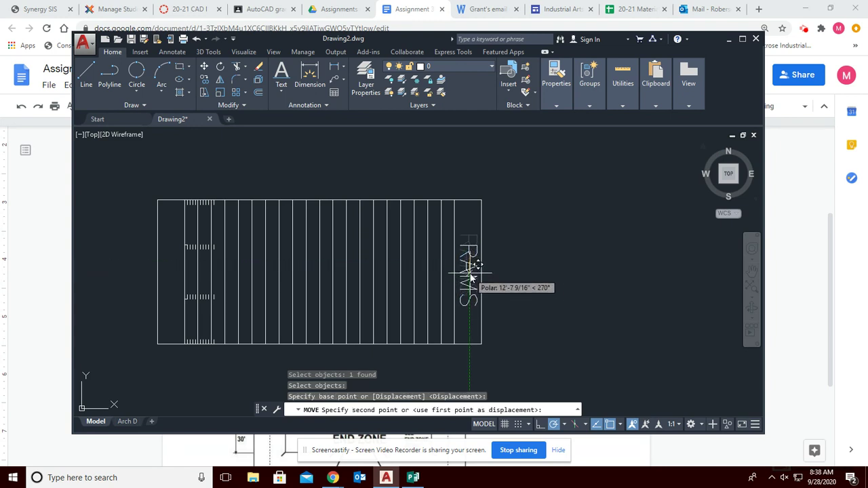
pyautogui.click(472, 275)
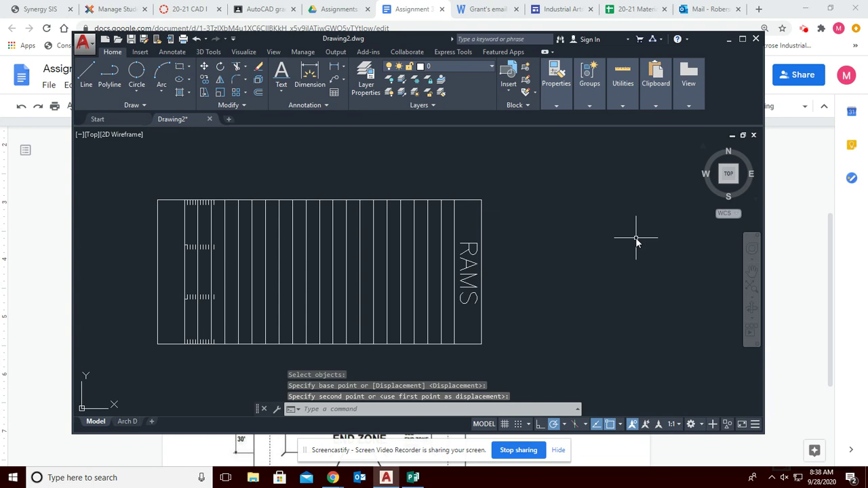
pyautogui.press('Escape')
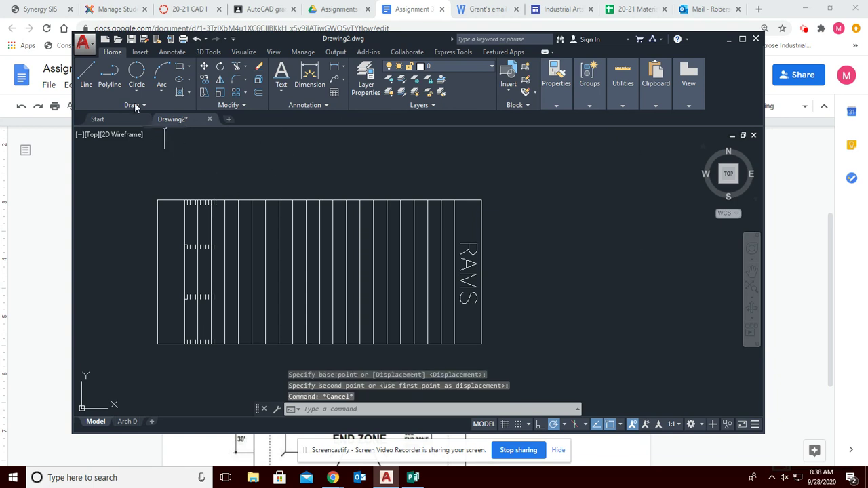
# Write a horizontal single-line '10' above the top sideline near the left end
pyautogui.click(282, 87)
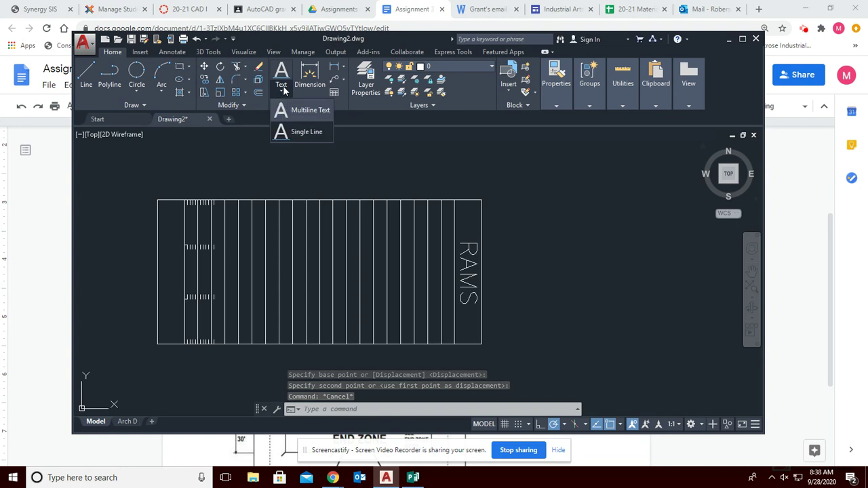
pyautogui.click(296, 130)
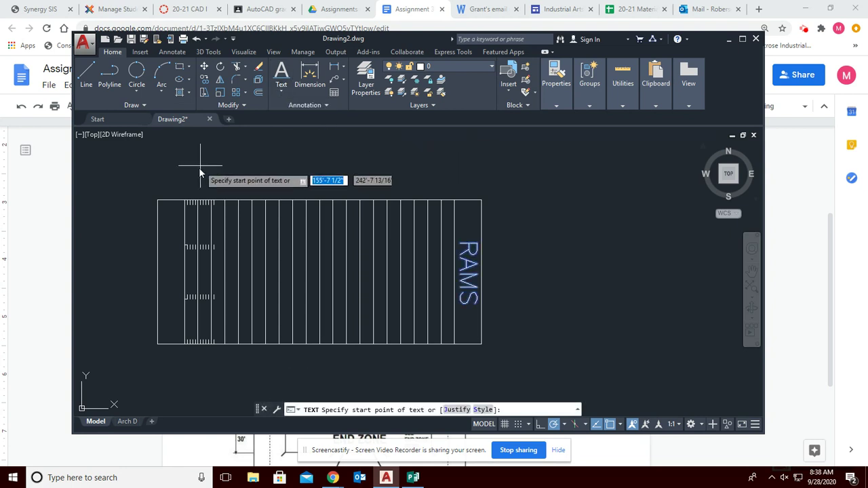
pyautogui.scroll(4, 210, 199)
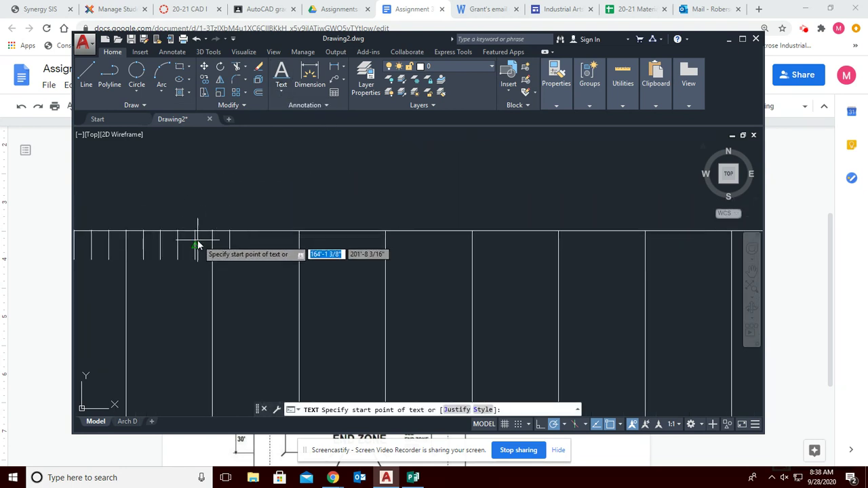
pyautogui.click(205, 218)
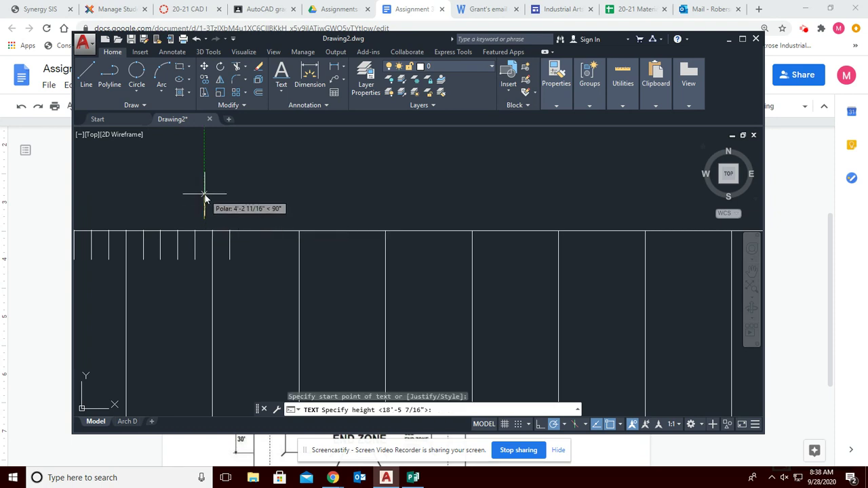
pyautogui.click(203, 187)
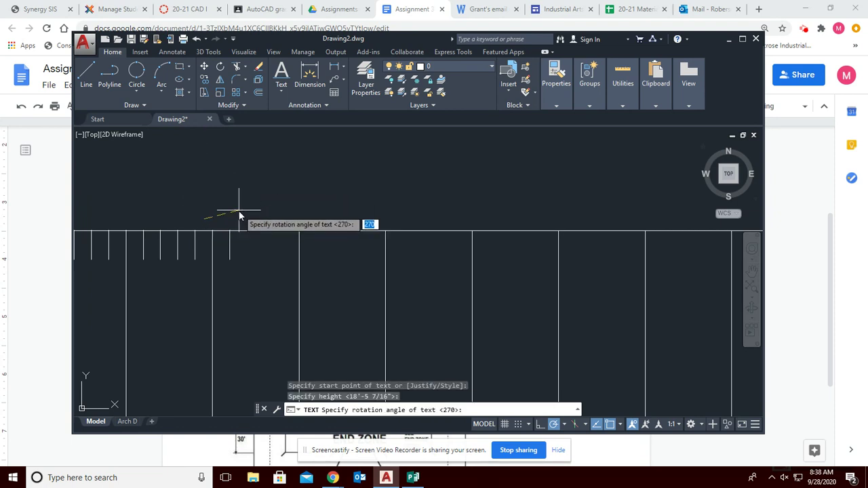
pyautogui.click(240, 219)
pyautogui.write('10')
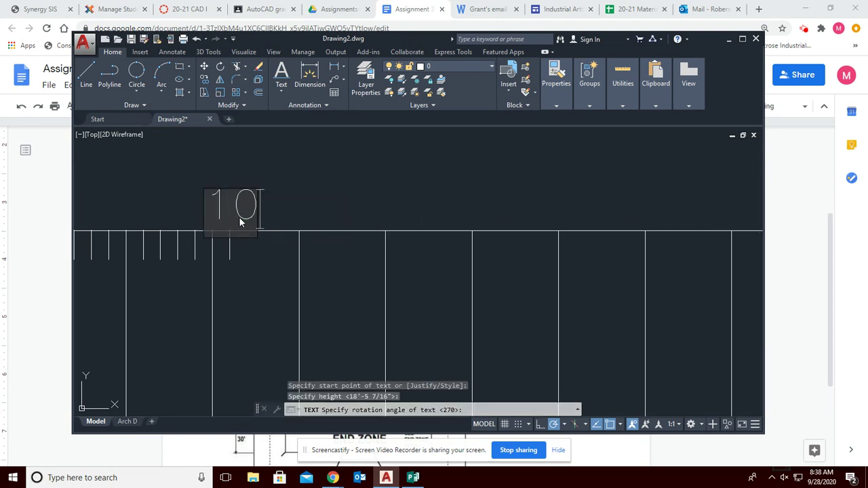
pyautogui.press('Escape')
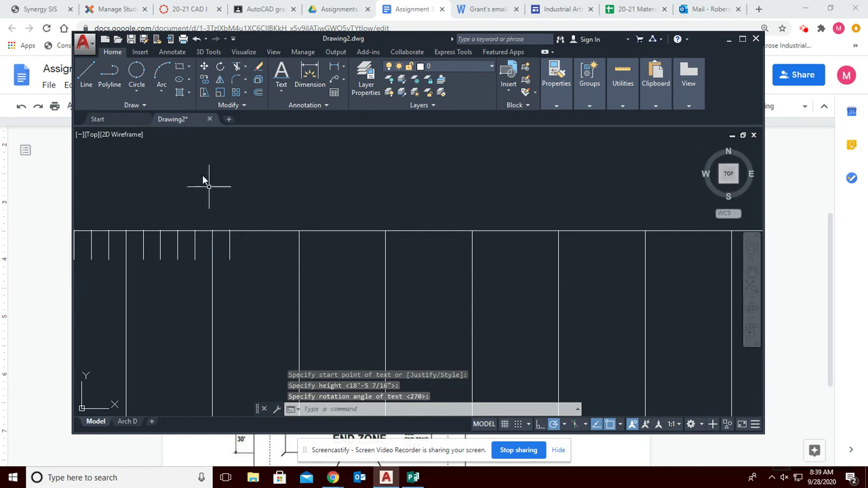
# Re-enter the horizontal '10' text at a fresh start point above the sideline
pyautogui.click(283, 88)
pyautogui.click(316, 130)
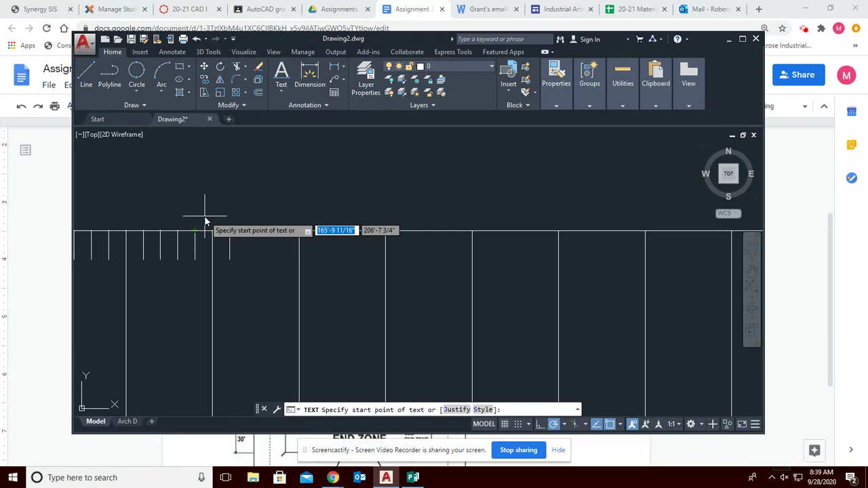
pyautogui.click(202, 220)
pyautogui.click(197, 181)
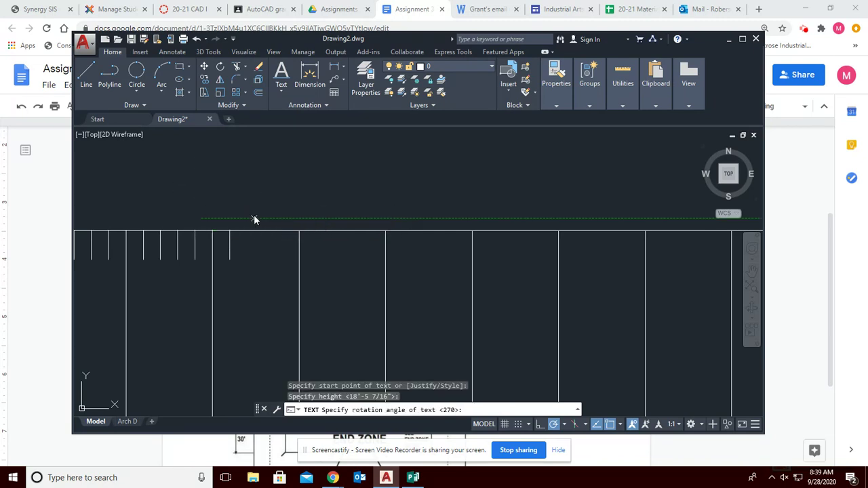
pyautogui.click(266, 189)
pyautogui.write('10')
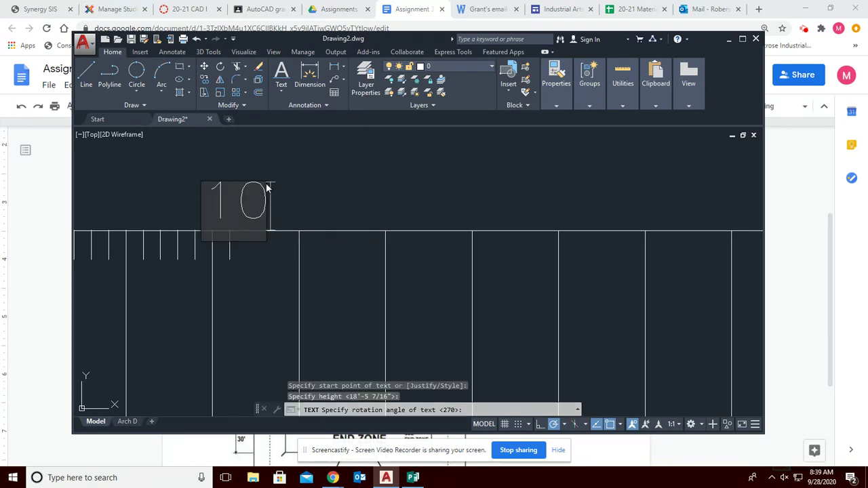
pyautogui.press('Escape')
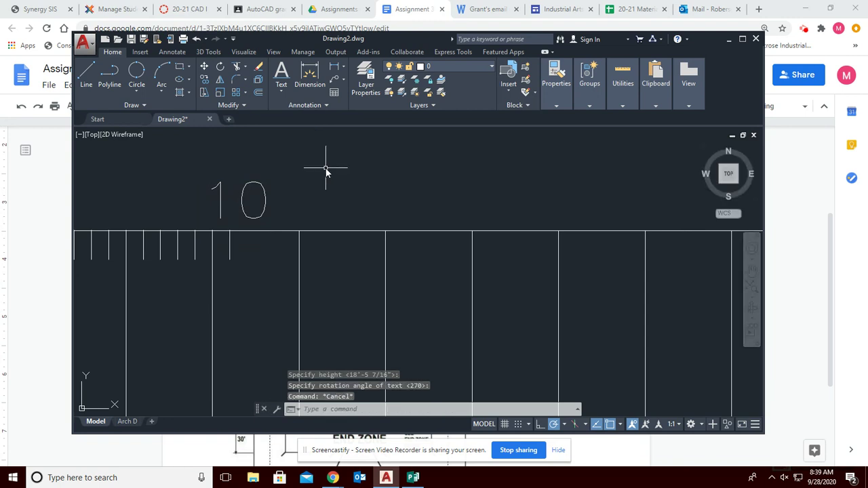
pyautogui.scroll(-3, 248, 244)
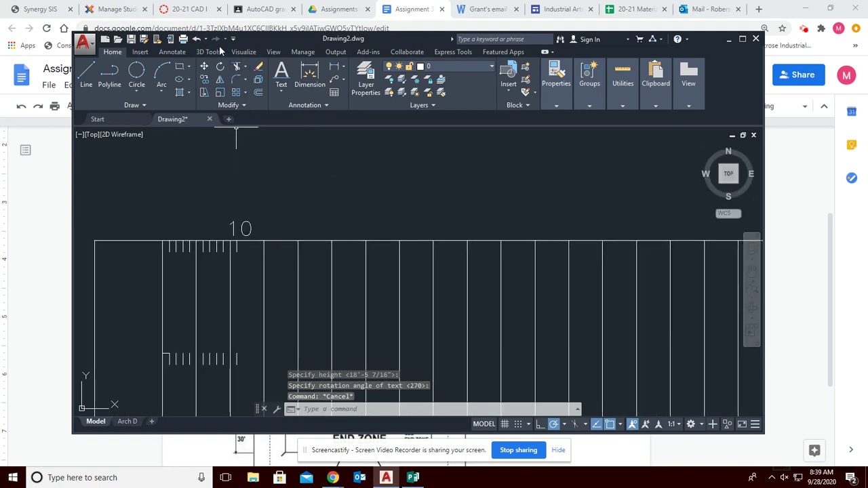
# Move the '10' about 3' left so it centres over its yard line
pyautogui.click(205, 71)
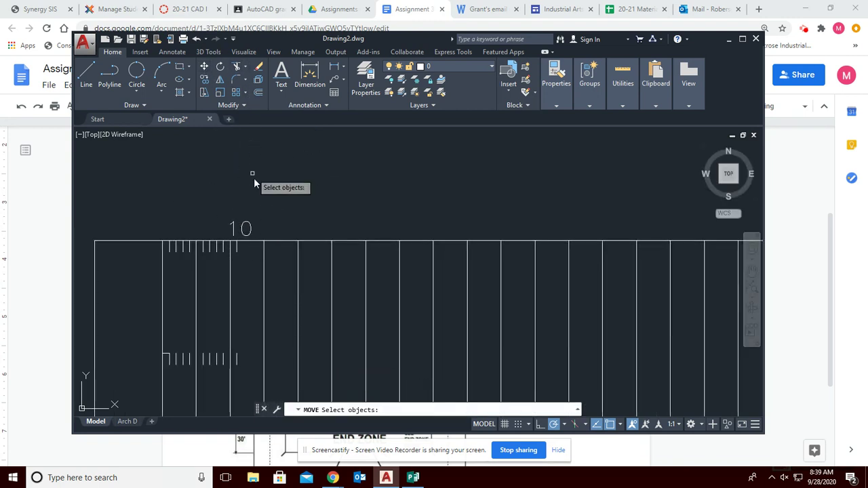
pyautogui.click(243, 230)
pyautogui.press('Return')
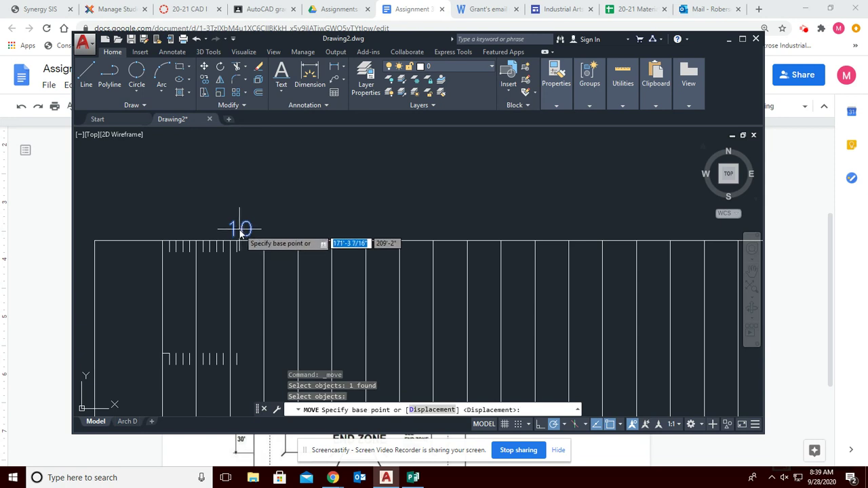
pyautogui.click(240, 228)
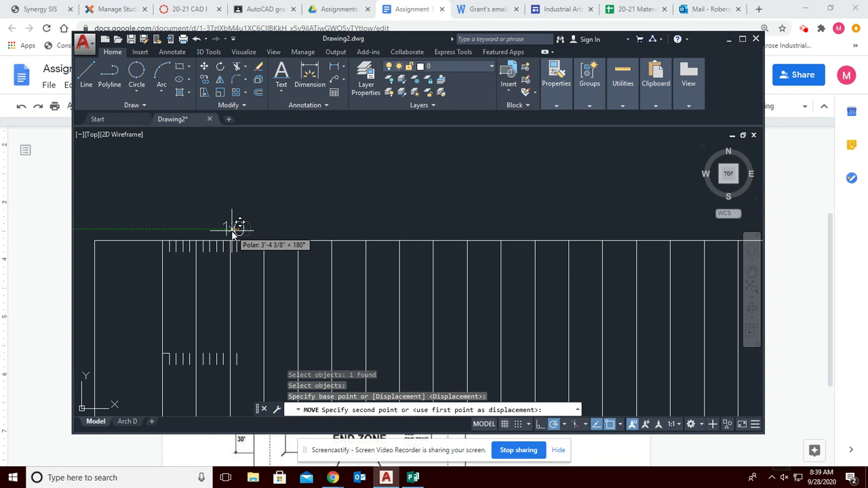
pyautogui.scroll(3, 234, 231)
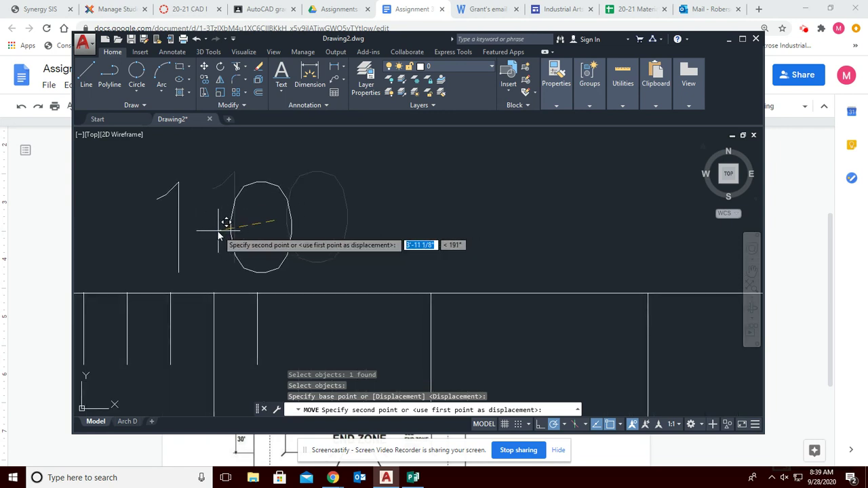
pyautogui.click(224, 230)
pyautogui.scroll(-3, 224, 234)
pyautogui.scroll(-2, 219, 295)
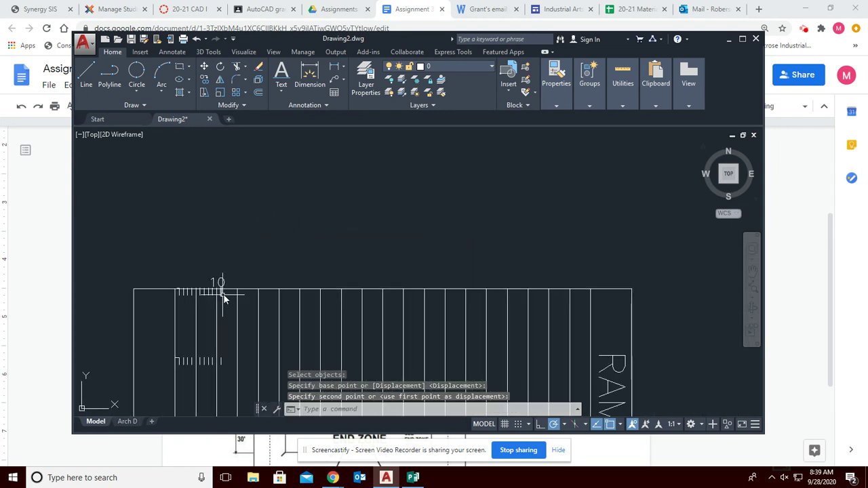
pyautogui.scroll(-2, 303, 291)
pyautogui.moveTo(314, 349); pyautogui.dragTo(296, 278, button='middle')
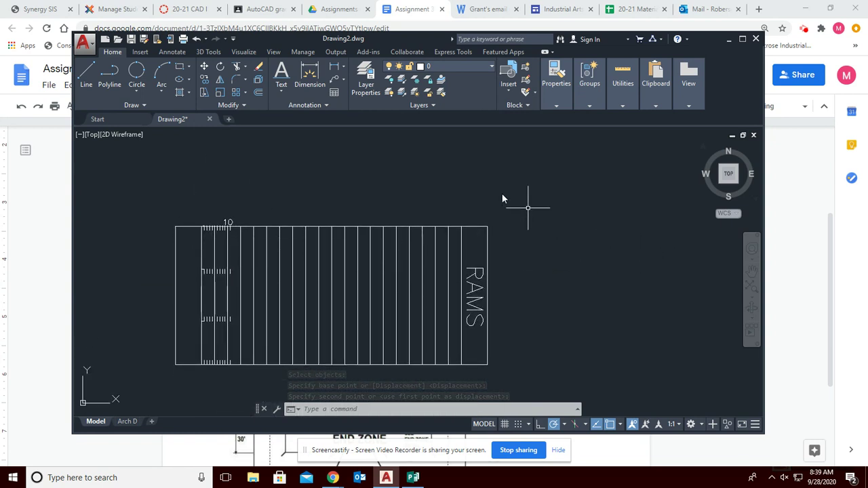
# Copy the '10' label onto three further yard lines along the top sideline
pyautogui.click(205, 78)
pyautogui.scroll(3, 203, 204)
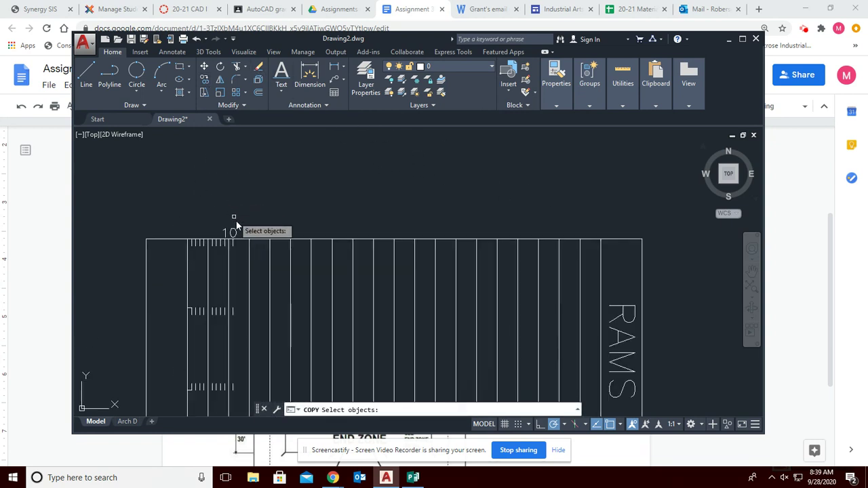
pyautogui.moveTo(200, 209)
pyautogui.mouseDown()
pyautogui.moveTo(220, 200)
pyautogui.moveTo(258, 228)
pyautogui.moveTo(237, 250)
pyautogui.moveTo(218, 250)
pyautogui.moveTo(209, 237)
pyautogui.moveTo(221, 251)
pyautogui.moveTo(256, 225)
pyautogui.mouseUp()
pyautogui.moveTo(192, 217)
pyautogui.mouseDown()
pyautogui.moveTo(238, 212)
pyautogui.moveTo(247, 231)
pyautogui.moveTo(198, 237)
pyautogui.mouseUp()
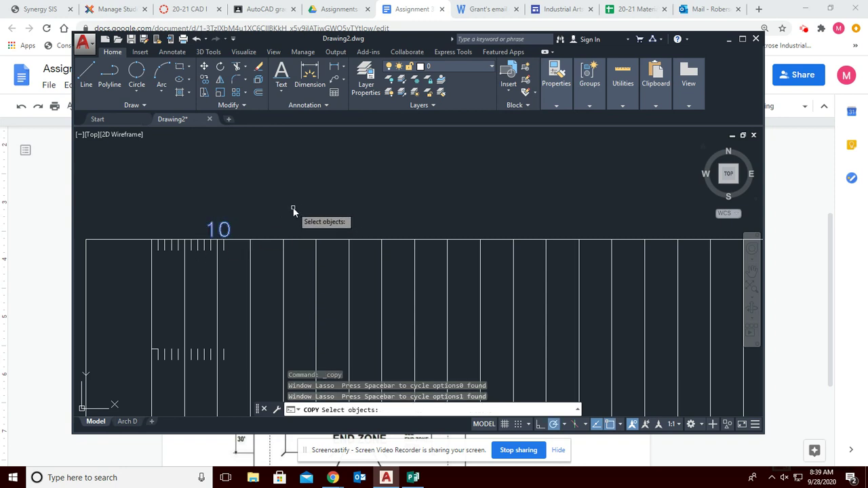
pyautogui.press('Return')
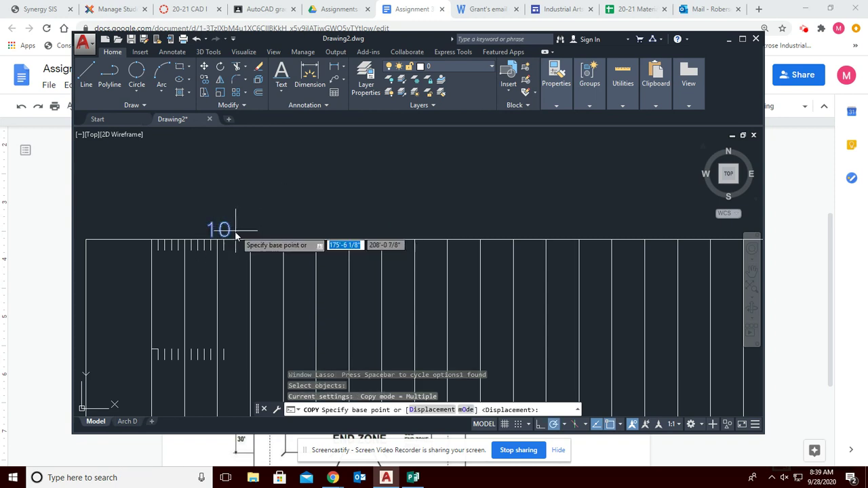
pyautogui.scroll(3, 239, 227)
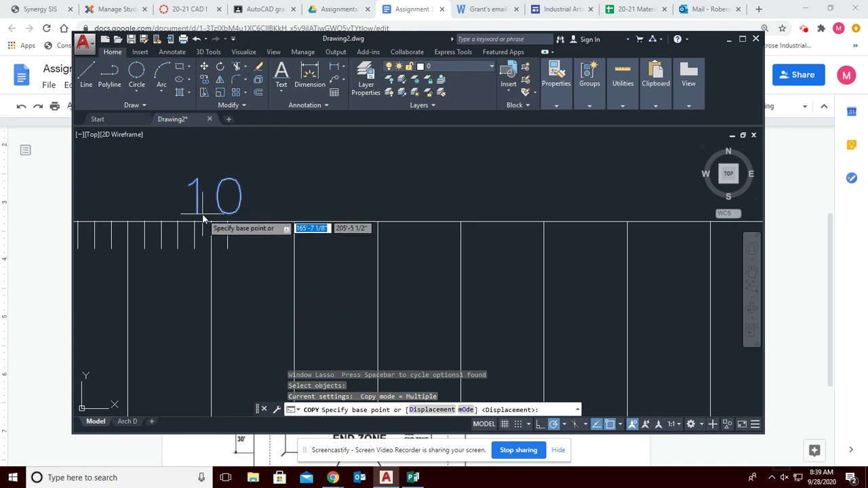
pyautogui.click(210, 223)
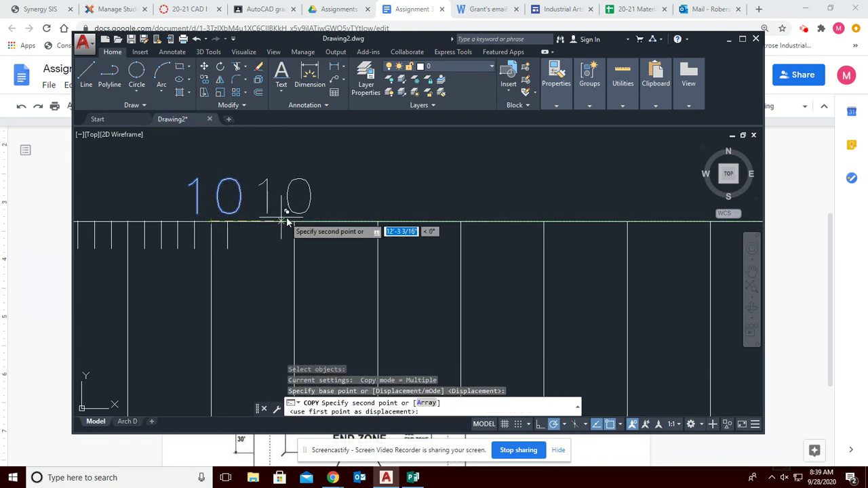
pyautogui.click(379, 226)
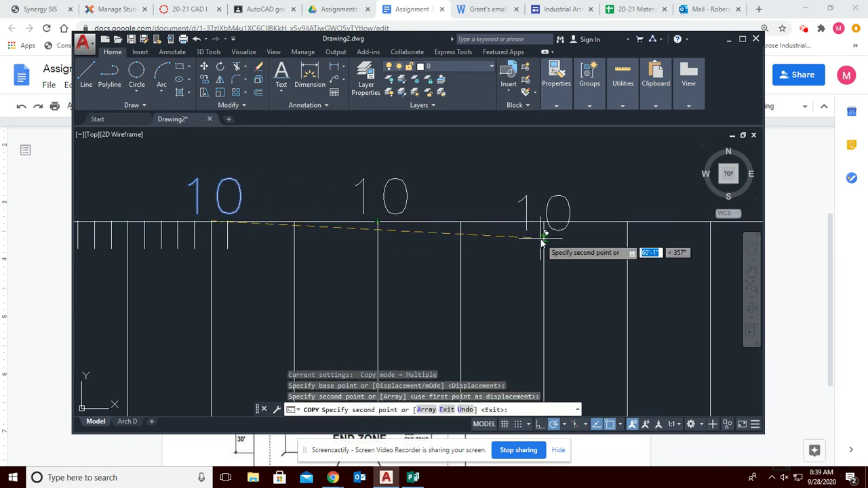
pyautogui.click(545, 226)
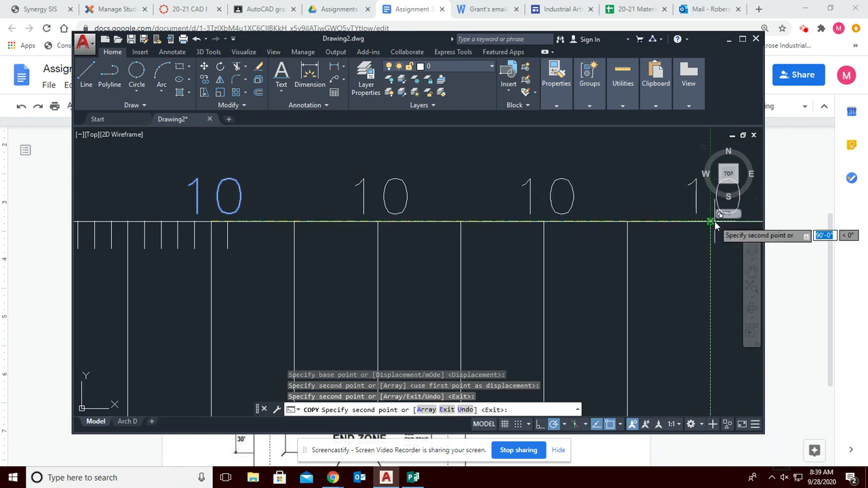
pyautogui.click(711, 222)
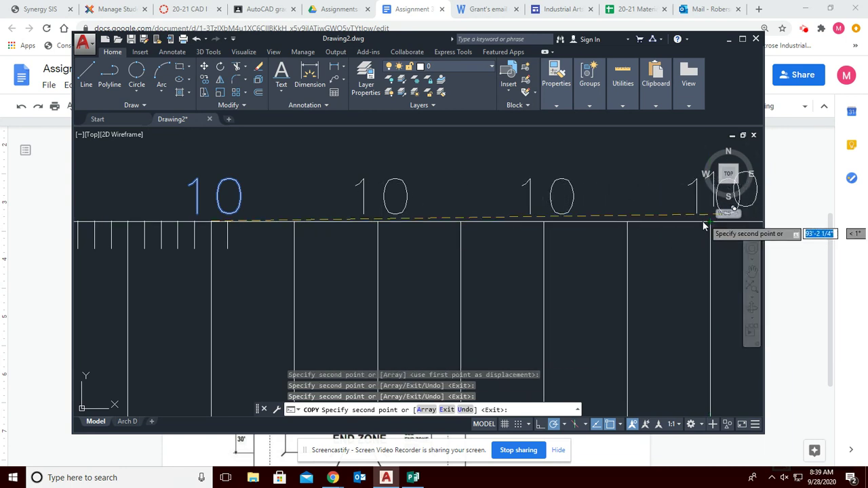
pyautogui.press('Escape')
pyautogui.scroll(-5, 704, 231)
pyautogui.moveTo(678, 255); pyautogui.dragTo(317, 237, button='middle')
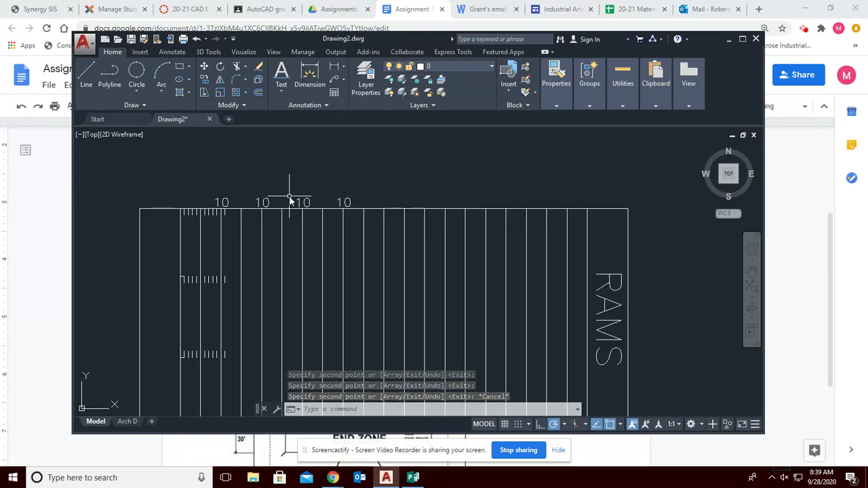
# Edit the second and third copied labels to read 20 and 30
pyautogui.doubleClick(263, 204)
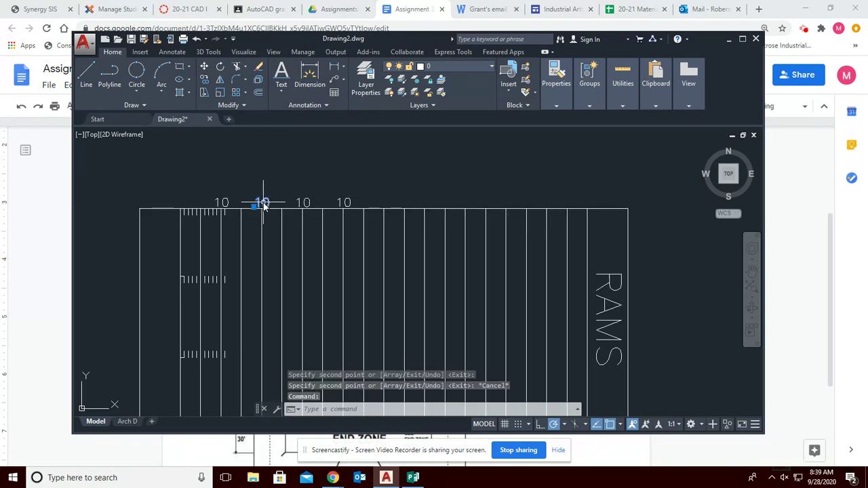
pyautogui.scroll(8, 260, 202)
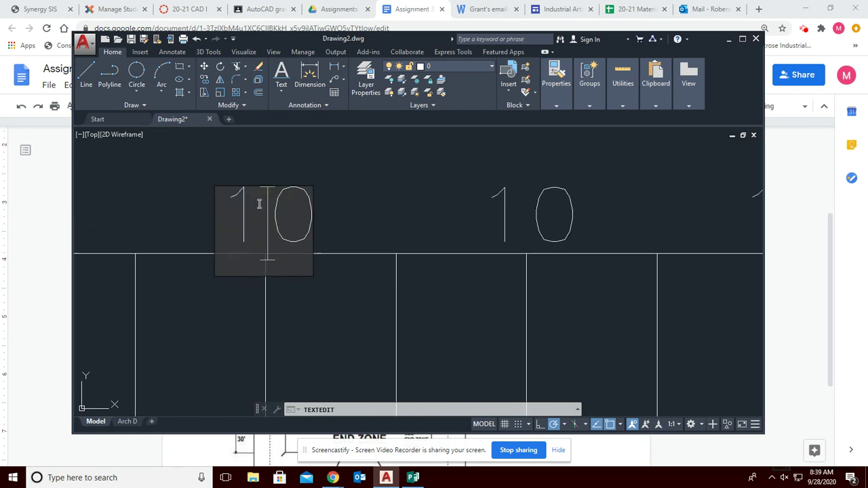
pyautogui.press('BackSpace')
pyautogui.write('2')
pyautogui.click(543, 232)
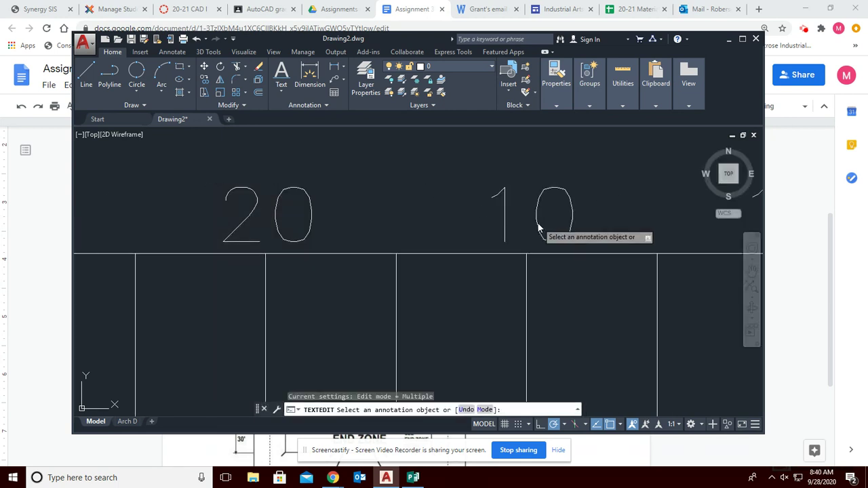
pyautogui.click(539, 228)
pyautogui.click(521, 224)
pyautogui.press('BackSpace')
pyautogui.write('3')
pyautogui.click(614, 213)
pyautogui.scroll(-3, 475, 224)
pyautogui.scroll(-2, 664, 246)
pyautogui.moveTo(641, 275); pyautogui.dragTo(441, 250, button='middle')
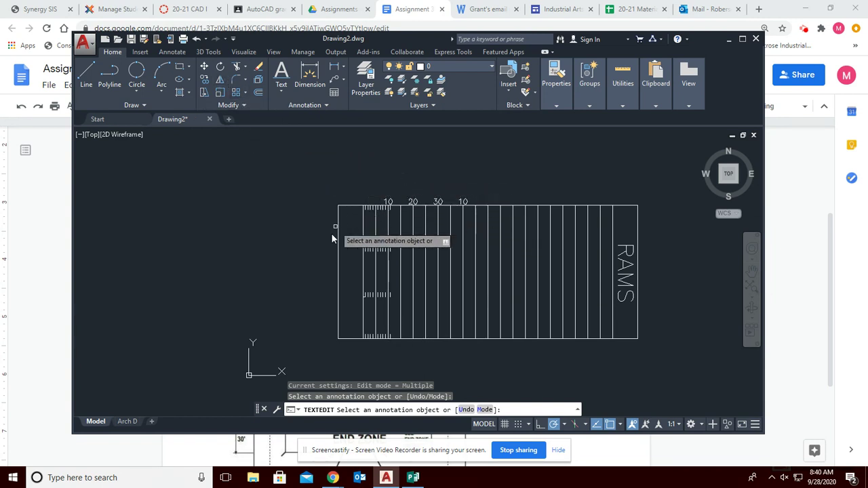
# Mirror the 10, 20, 30, 10 labels to the bottom sideline across the field's midline, keeping originals
pyautogui.press('Escape')
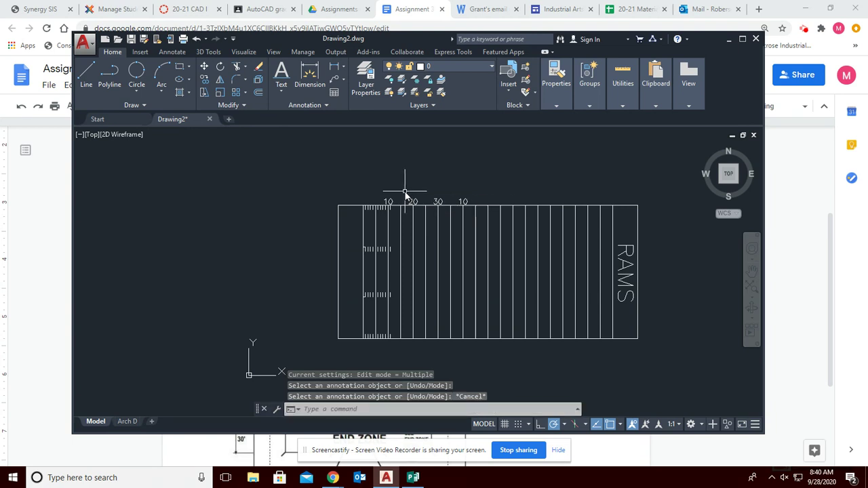
pyautogui.moveTo(369, 193)
pyautogui.mouseDown()
pyautogui.moveTo(454, 181)
pyautogui.moveTo(475, 201)
pyautogui.moveTo(460, 217)
pyautogui.moveTo(439, 207)
pyautogui.moveTo(391, 212)
pyautogui.mouseUp()
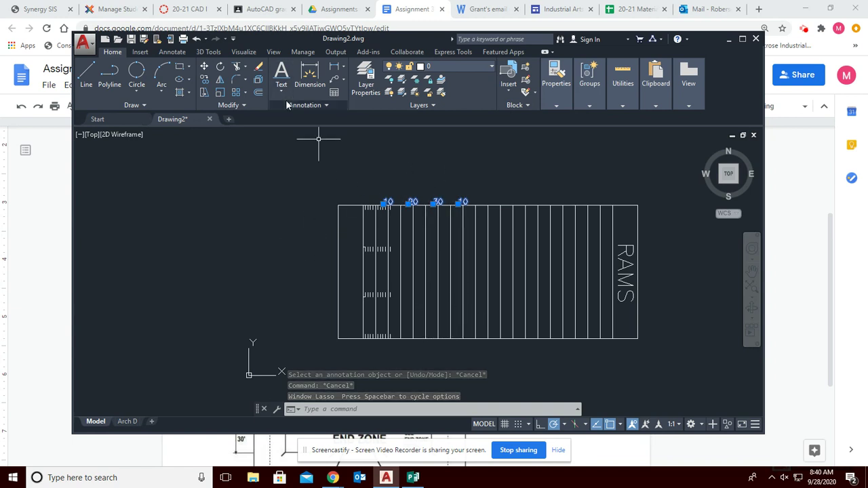
pyautogui.click(219, 80)
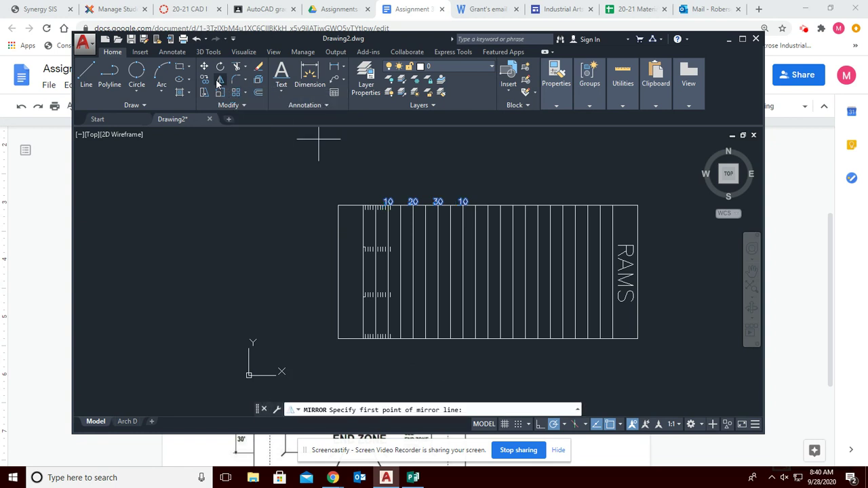
pyautogui.click(340, 275)
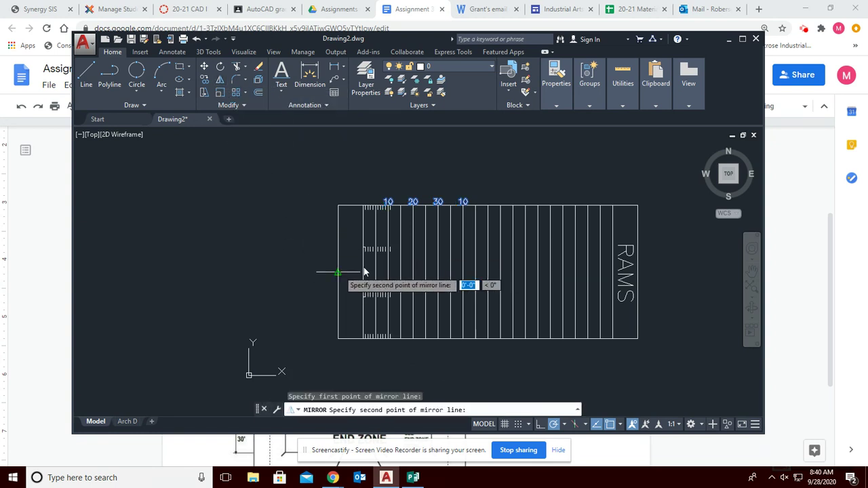
pyautogui.click(640, 273)
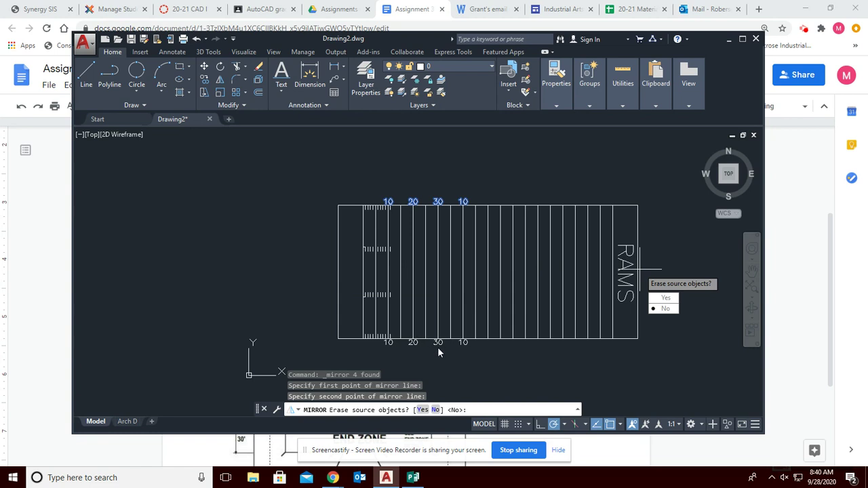
pyautogui.press('Return')
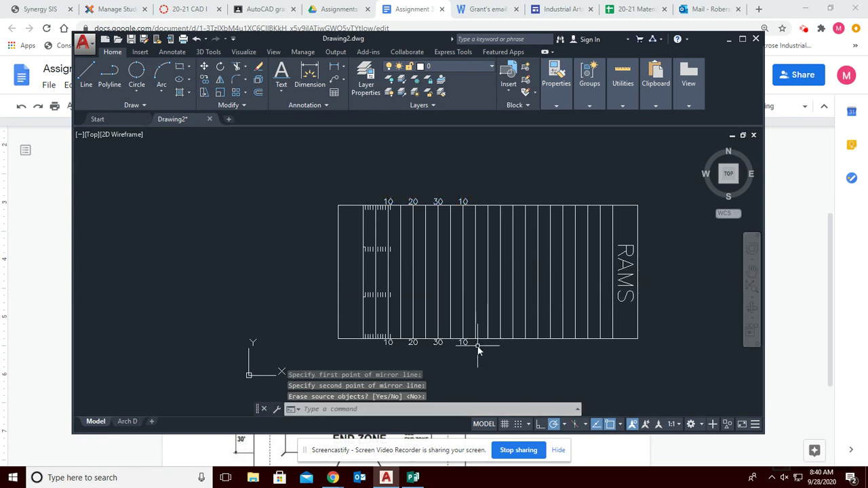
pyautogui.scroll(4, 478, 350)
pyautogui.scroll(-2, 479, 350)
pyautogui.moveTo(605, 348)
pyautogui.mouseDown(button='middle')
pyautogui.moveTo(553, 274)
pyautogui.moveTo(479, 233)
pyautogui.mouseUp(button='middle')
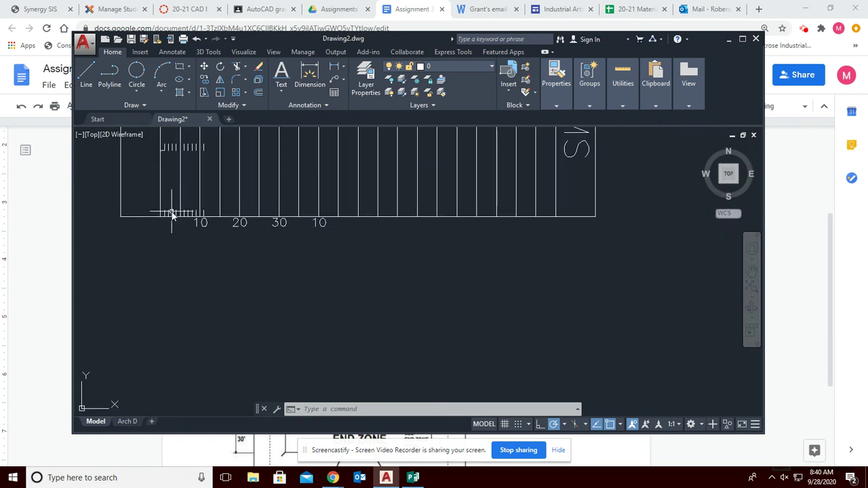
pyautogui.press('Escape')
pyautogui.press('Escape')
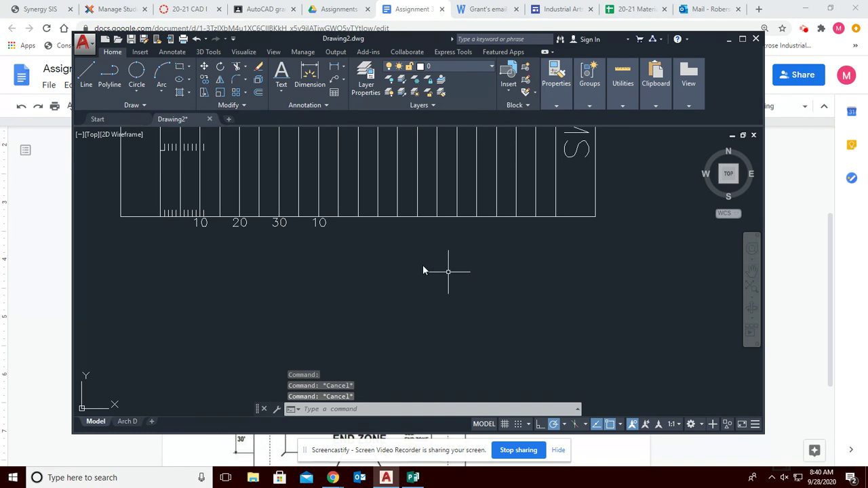
pyautogui.moveTo(344, 248)
pyautogui.mouseDown()
pyautogui.moveTo(281, 202)
pyautogui.moveTo(202, 220)
pyautogui.moveTo(209, 249)
pyautogui.moveTo(194, 223)
pyautogui.moveTo(201, 219)
pyautogui.moveTo(204, 234)
pyautogui.moveTo(277, 225)
pyautogui.moveTo(345, 233)
pyautogui.moveTo(306, 244)
pyautogui.mouseUp()
# Rotate the four bottom yard-number labels 180° about a point on the bottom sideline
pyautogui.click(177, 221)
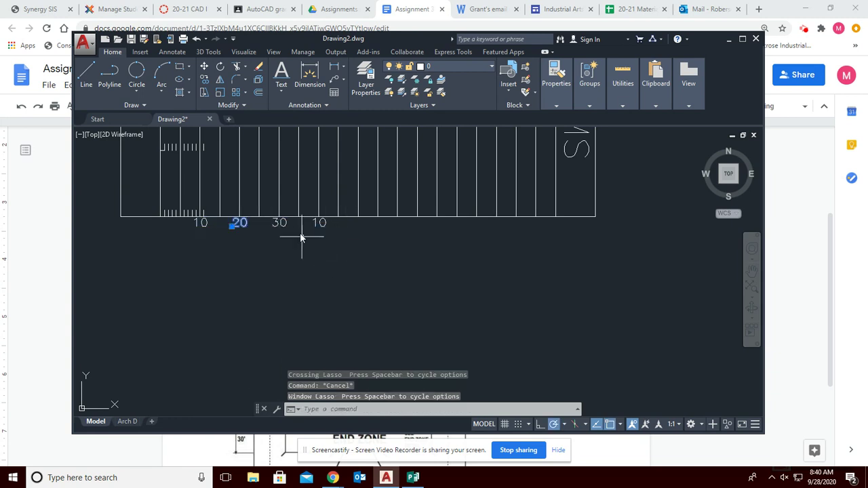
pyautogui.click(283, 227)
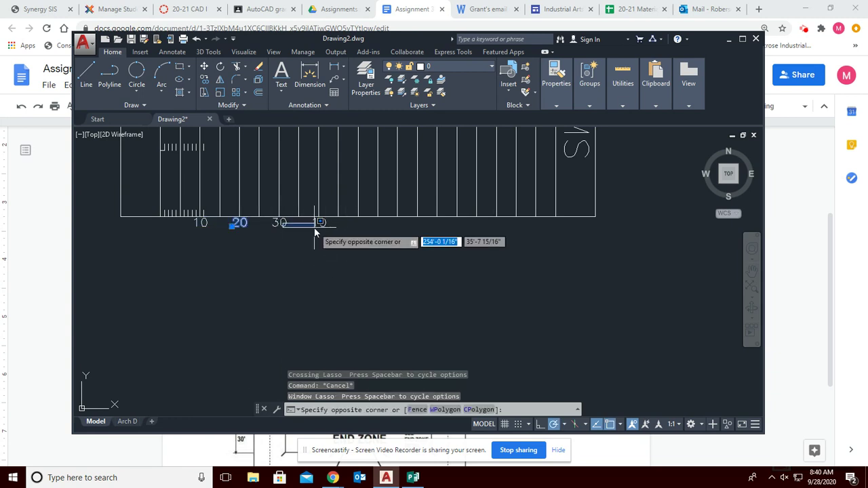
pyautogui.moveTo(338, 233)
pyautogui.mouseDown()
pyautogui.moveTo(321, 221)
pyautogui.moveTo(299, 224)
pyautogui.moveTo(314, 226)
pyautogui.mouseUp()
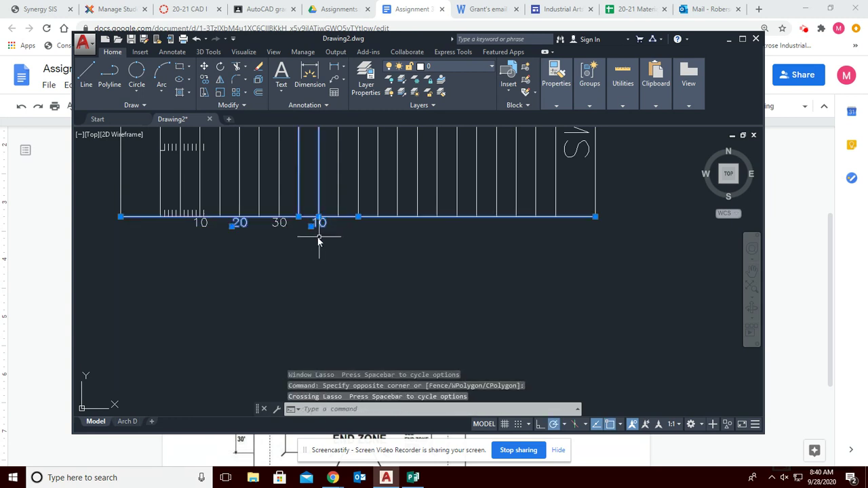
pyautogui.press('Escape')
pyautogui.press('Escape')
pyautogui.press('Escape')
pyautogui.moveTo(193, 225)
pyautogui.mouseDown()
pyautogui.moveTo(215, 210)
pyautogui.moveTo(341, 215)
pyautogui.moveTo(340, 244)
pyautogui.moveTo(267, 270)
pyautogui.moveTo(197, 270)
pyautogui.moveTo(196, 195)
pyautogui.moveTo(229, 242)
pyautogui.mouseUp()
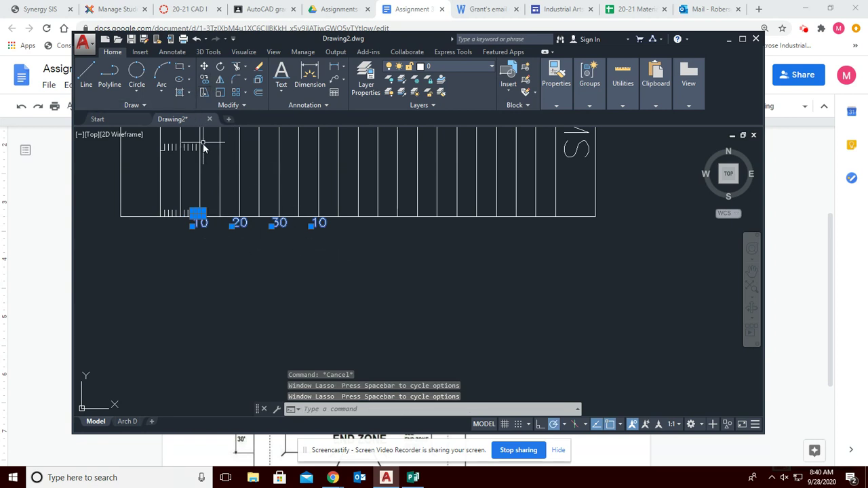
pyautogui.click(220, 70)
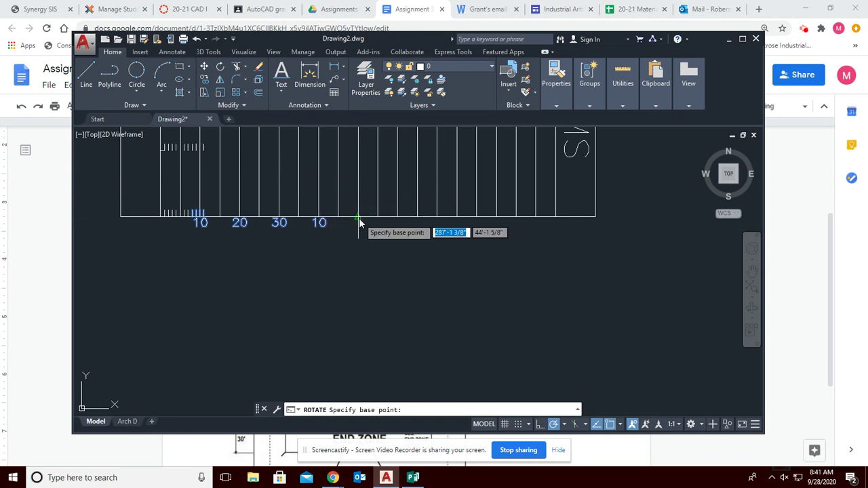
pyautogui.click(359, 218)
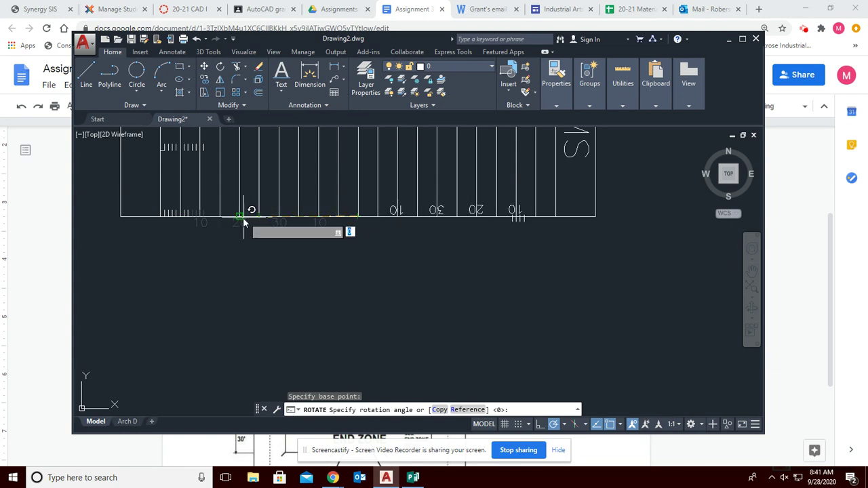
pyautogui.click(127, 214)
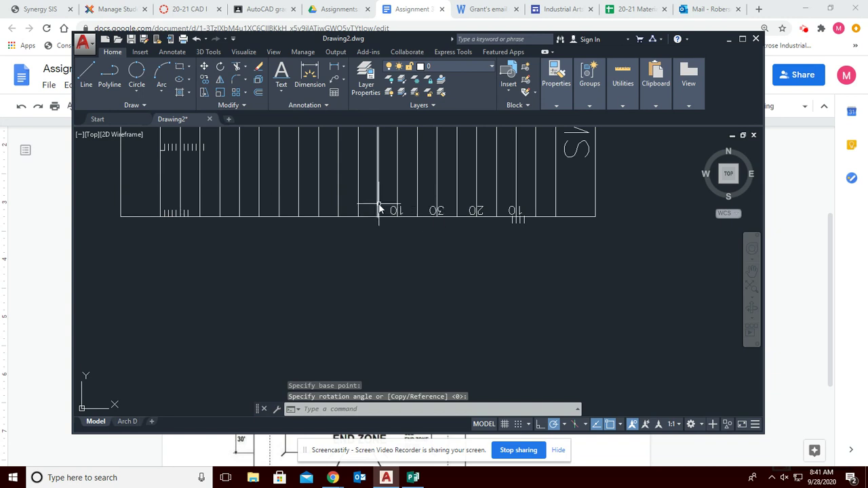
pyautogui.moveTo(392, 205)
pyautogui.mouseDown()
pyautogui.moveTo(495, 186)
pyautogui.moveTo(542, 197)
pyautogui.moveTo(543, 242)
pyautogui.moveTo(471, 264)
pyautogui.moveTo(388, 261)
pyautogui.mouseUp()
# Move the flipped yard numbers down so they sit just below the bottom sideline
pyautogui.click(204, 67)
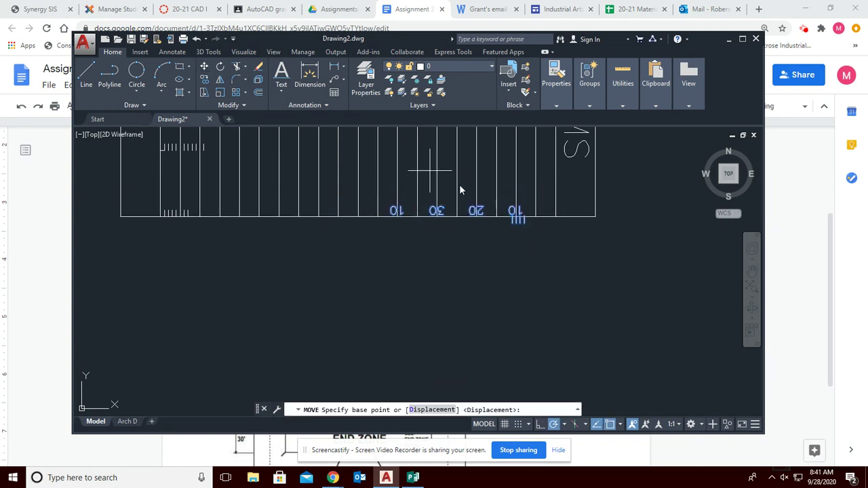
pyautogui.click(477, 216)
pyautogui.click(477, 231)
pyautogui.moveTo(573, 256)
pyautogui.mouseDown()
pyautogui.moveTo(533, 229)
pyautogui.moveTo(494, 243)
pyautogui.mouseUp()
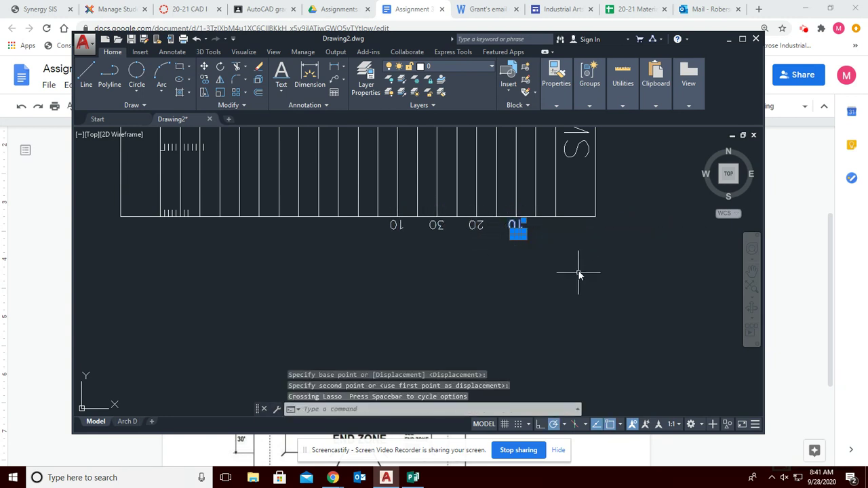
# Erase the four leftover objects near the bottom yard numbers and re-center the whole field
pyautogui.scroll(5, 590, 251)
pyautogui.press('Escape')
pyautogui.press('Escape')
pyautogui.moveTo(311, 228)
pyautogui.mouseDown()
pyautogui.moveTo(380, 194)
pyautogui.moveTo(475, 265)
pyautogui.mouseUp()
pyautogui.press('Delete')
pyautogui.scroll(-3, 420, 291)
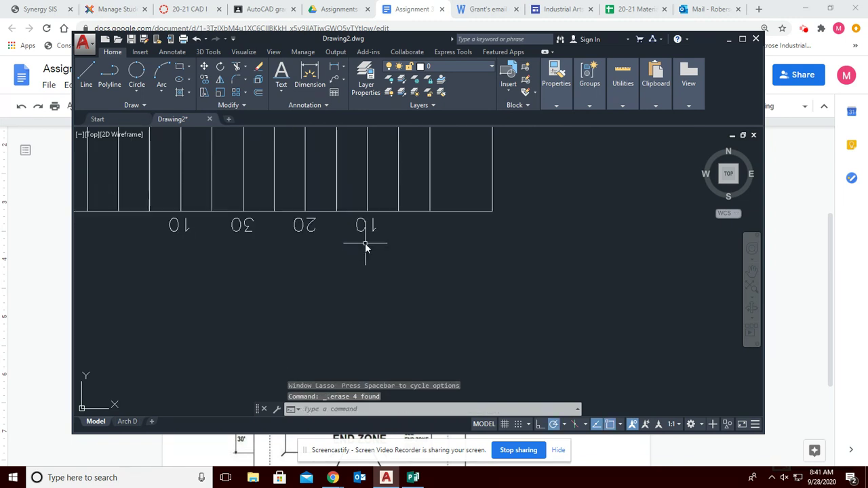
pyautogui.moveTo(314, 274)
pyautogui.mouseDown(button='middle')
pyautogui.moveTo(471, 295)
pyautogui.moveTo(536, 317)
pyautogui.mouseUp(button='middle')
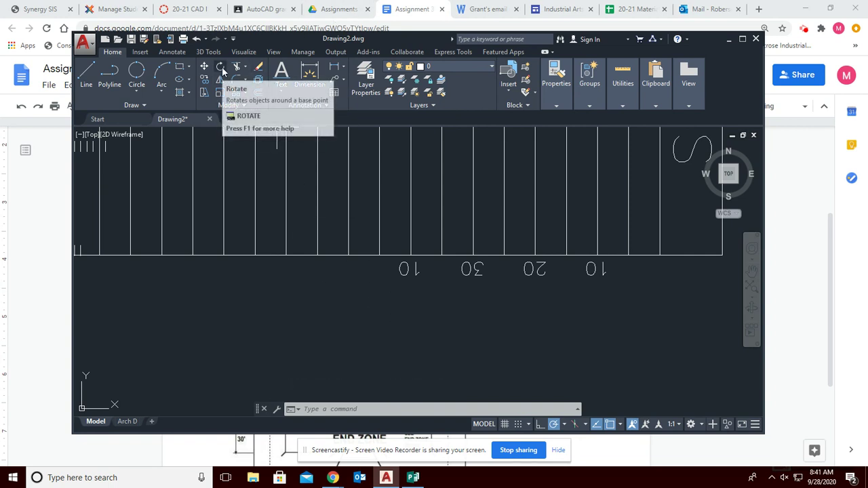
pyautogui.scroll(4, 404, 287)
pyautogui.scroll(-4, 404, 282)
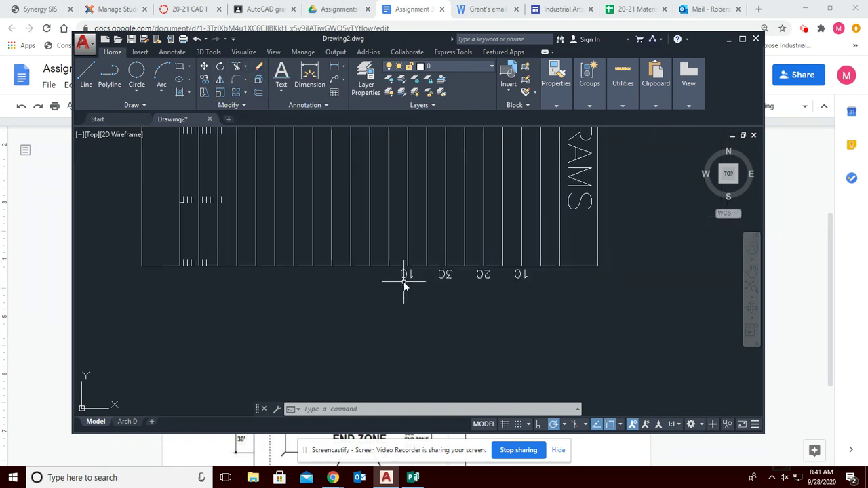
pyautogui.moveTo(407, 204); pyautogui.dragTo(440, 293, button='middle')
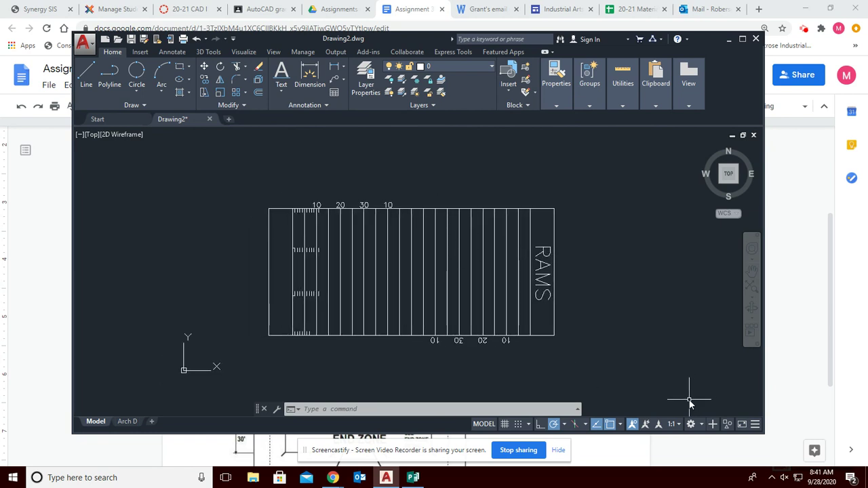